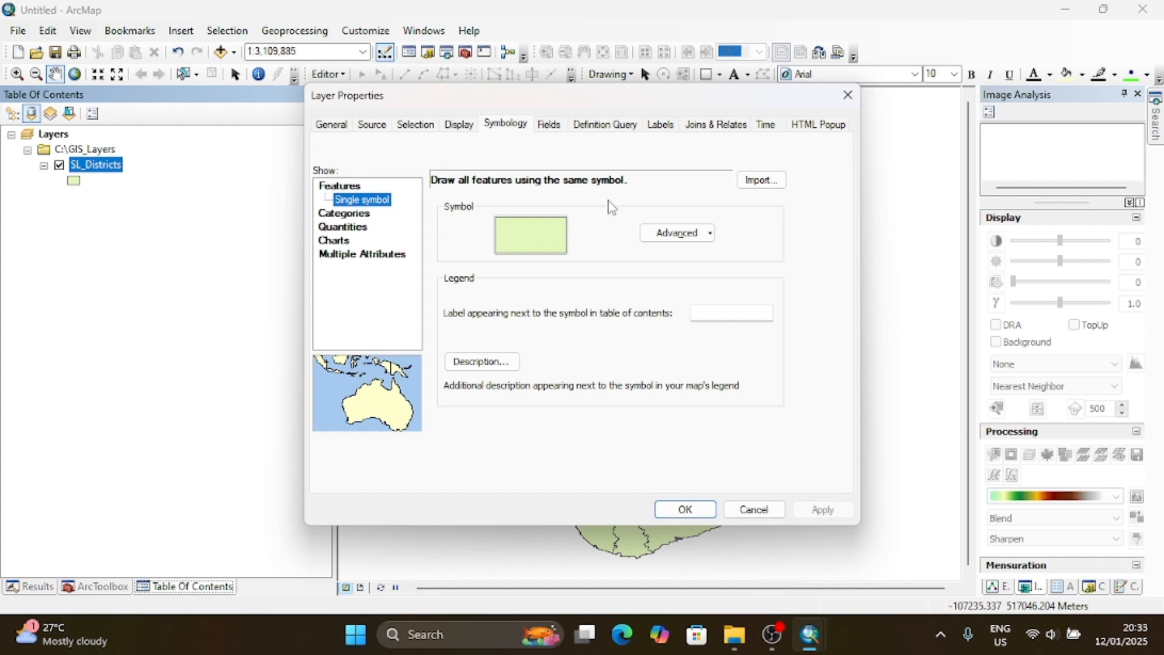
{"action": "left_click", "coordinate": [344, 126]}
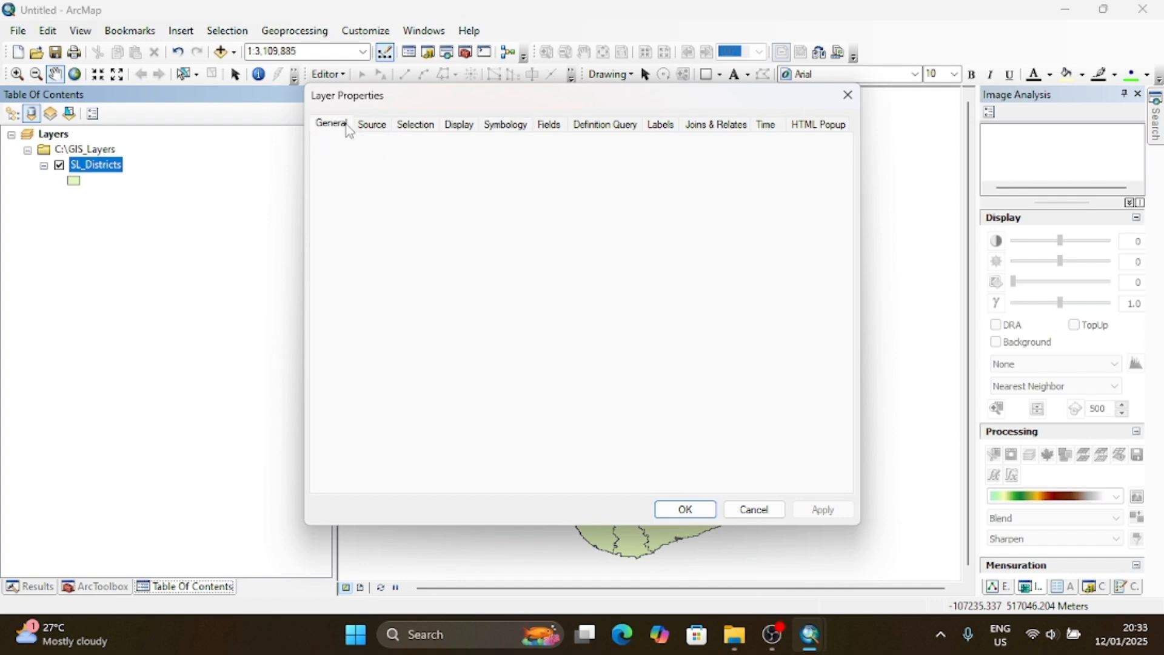
{"action": "left_click", "coordinate": [378, 126]}
{"action": "left_click", "coordinate": [469, 126]}
{"action": "left_click", "coordinate": [516, 129]}
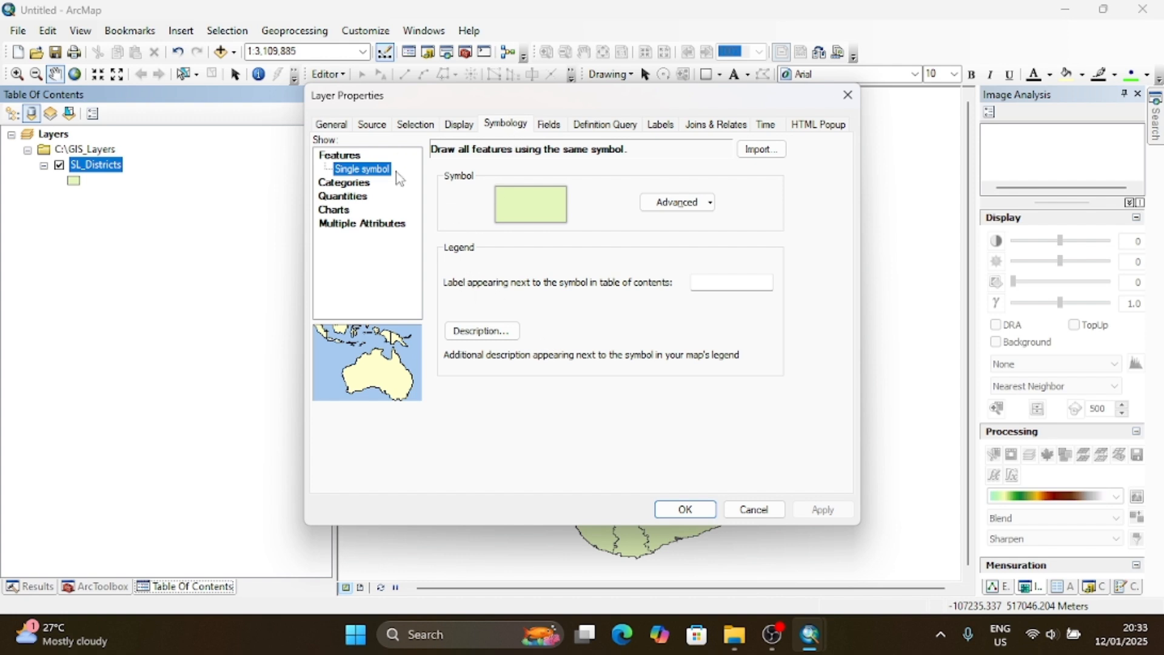
- Symbolize the SL_Districts layer by quantities with graduated colors, using p_1963 as the value field
{"action": "left_click", "coordinate": [343, 184]}
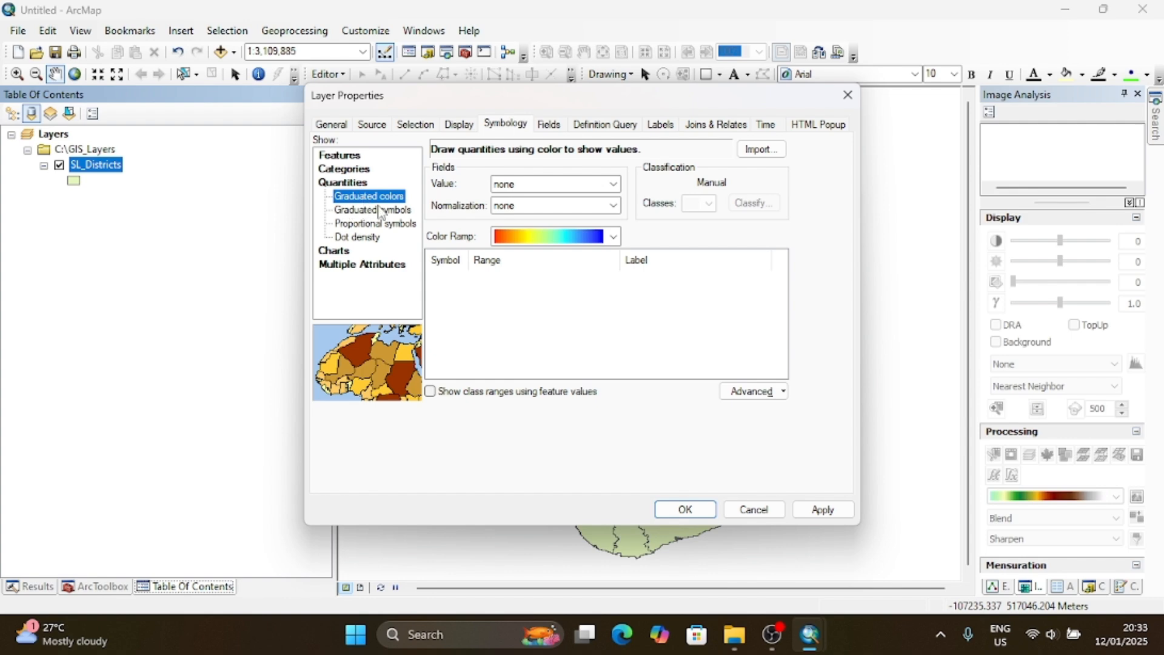
{"action": "left_click", "coordinate": [613, 183]}
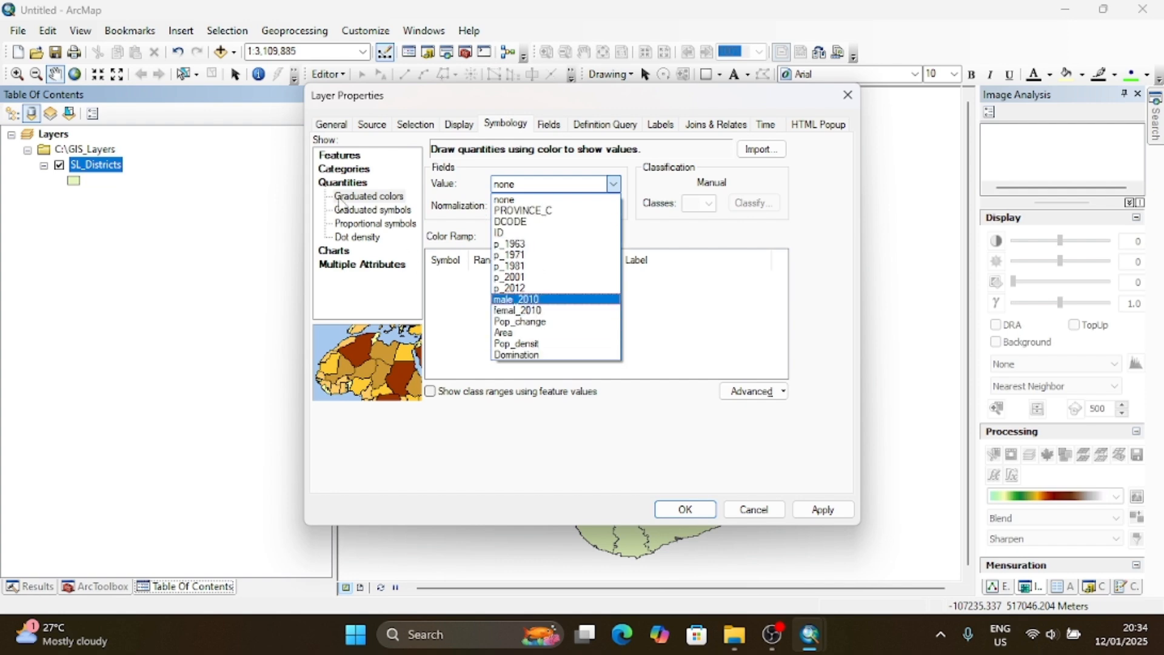
{"action": "key", "text": "Up"}
{"action": "key", "text": "Up"}
{"action": "key", "text": "Up"}
{"action": "key", "text": "Up"}
{"action": "key", "text": "Up"}
{"action": "key", "text": "Up"}
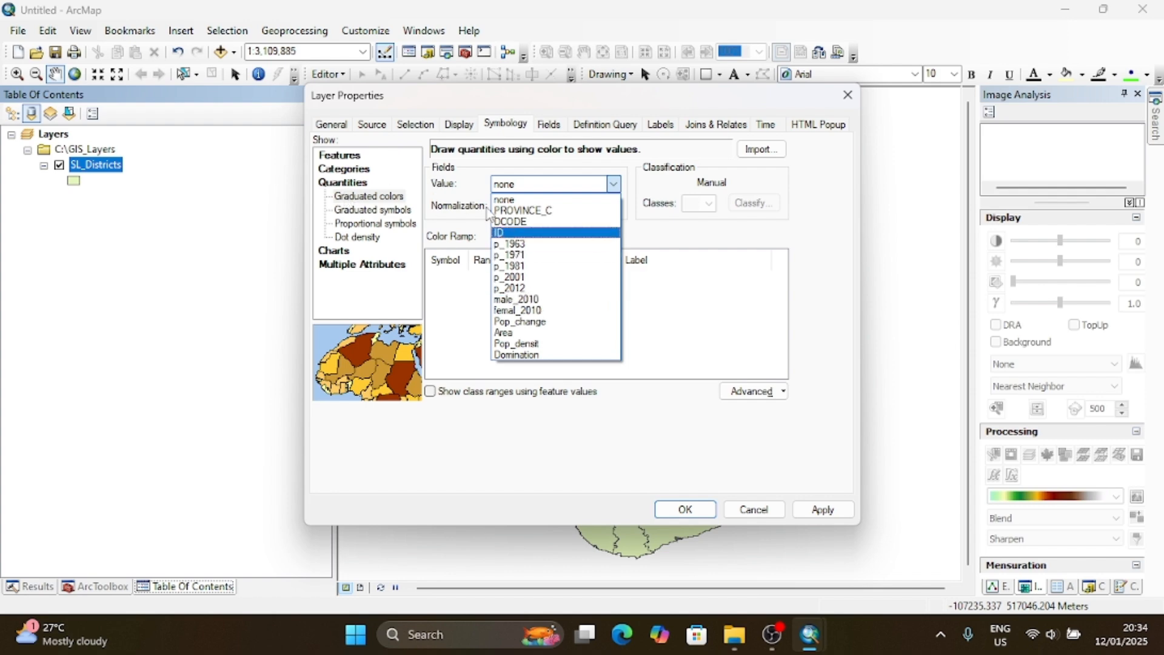
{"action": "left_click", "coordinate": [666, 237]}
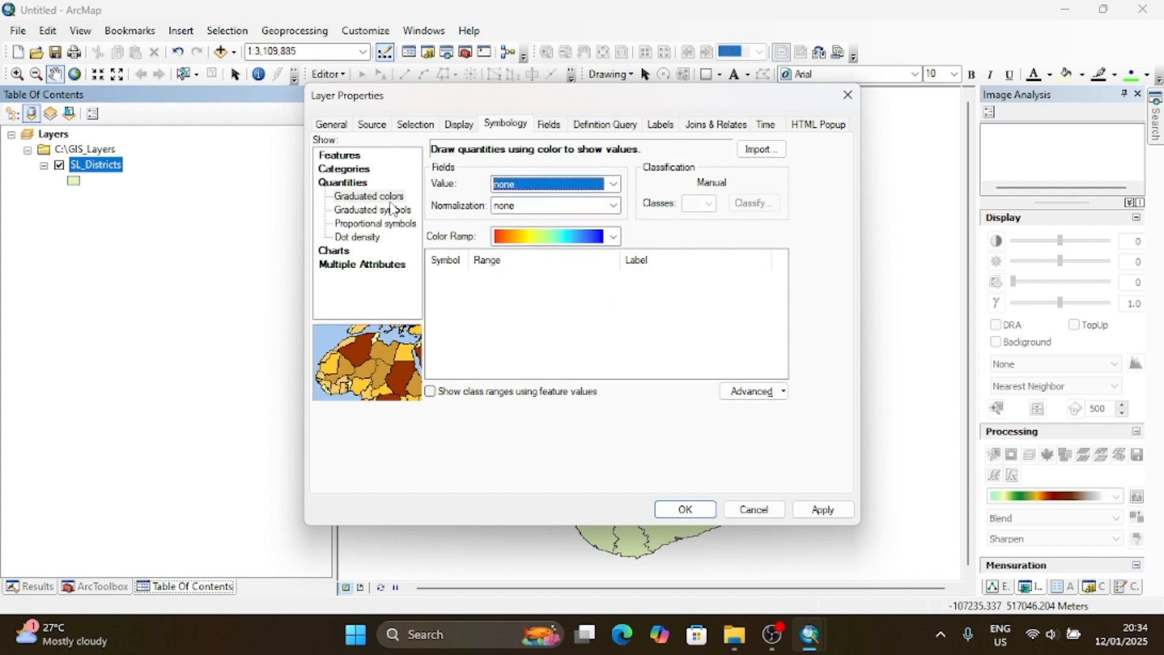
{"action": "left_click", "coordinate": [613, 184]}
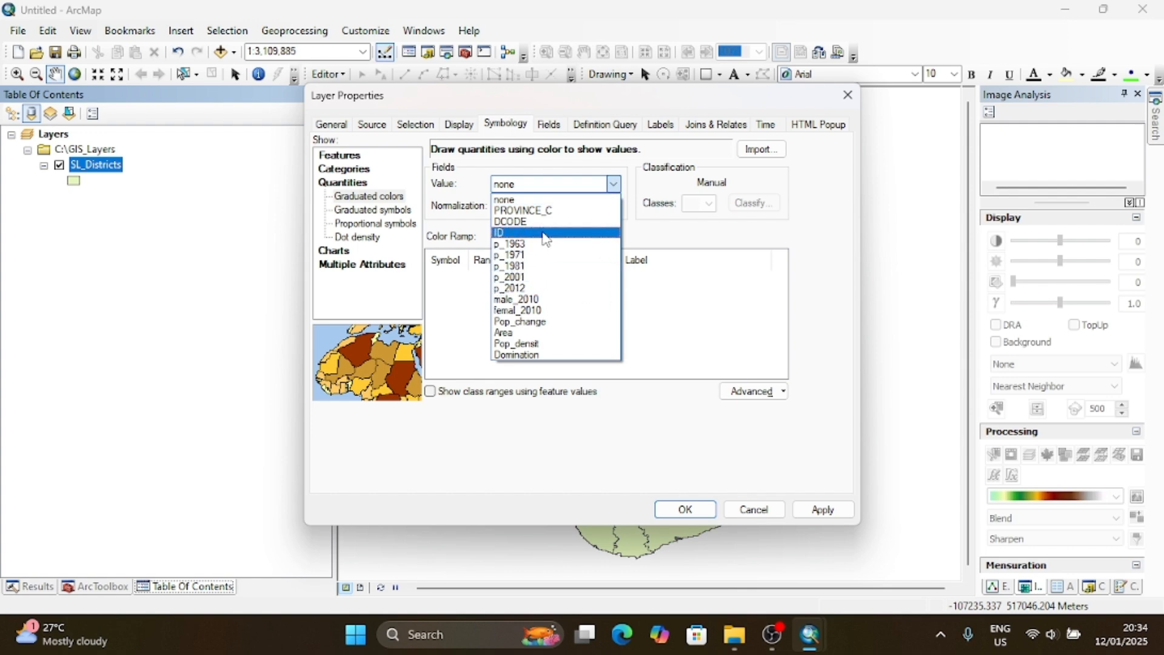
{"action": "left_click", "coordinate": [536, 245]}
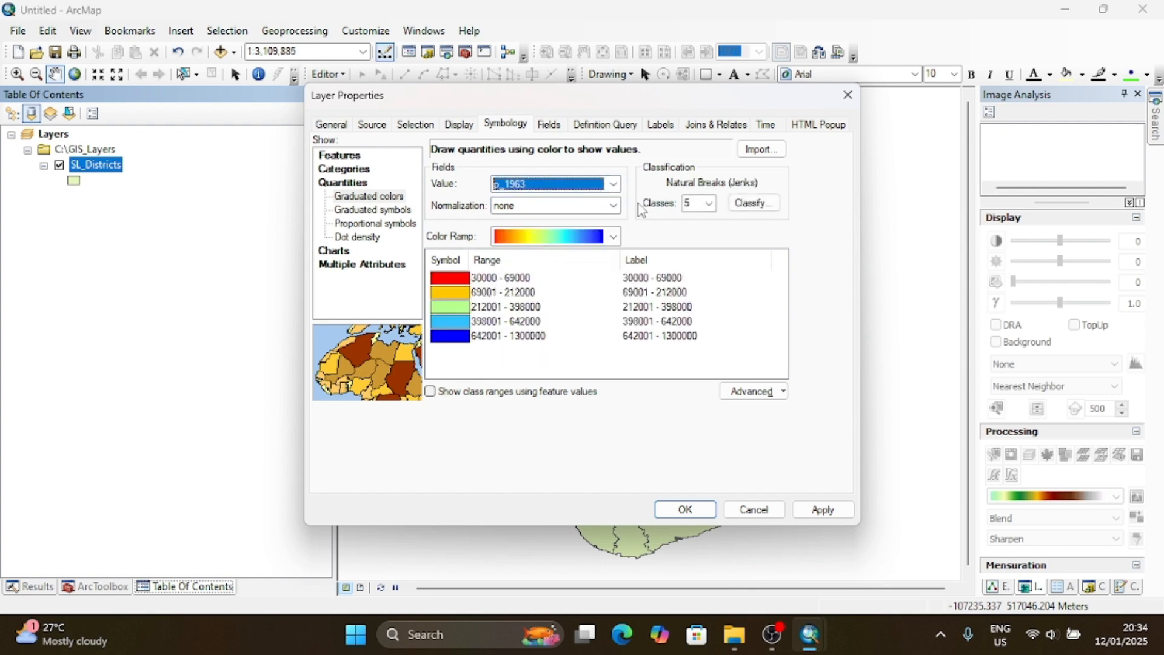
{"action": "left_click", "coordinate": [613, 185]}
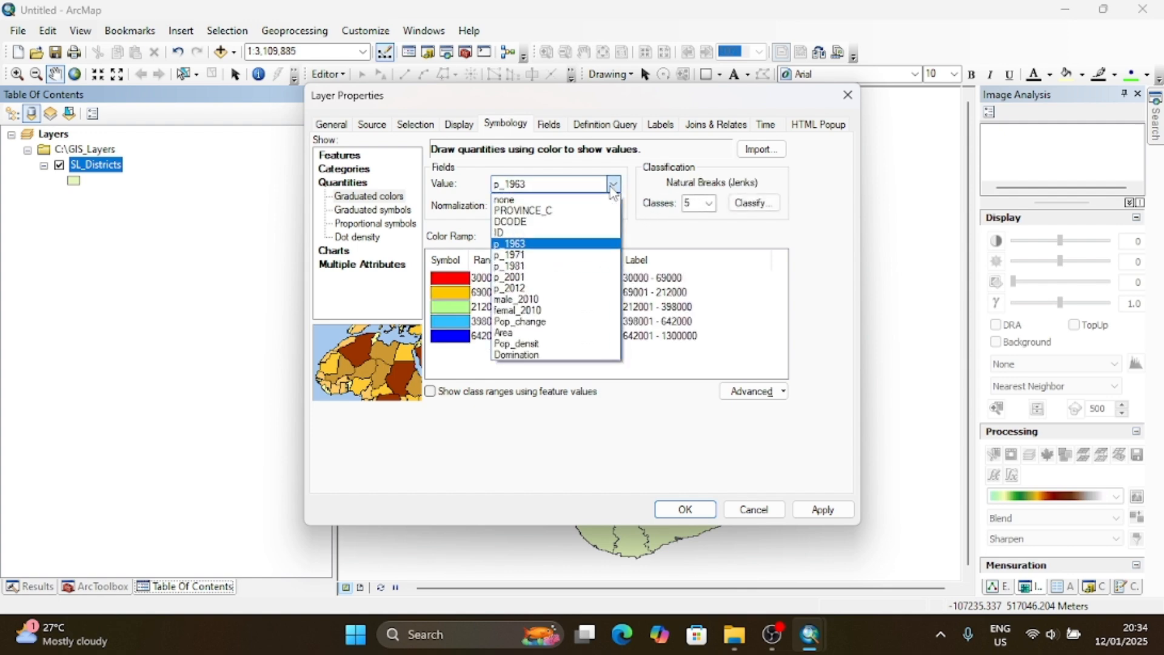
{"action": "left_click", "coordinate": [662, 231]}
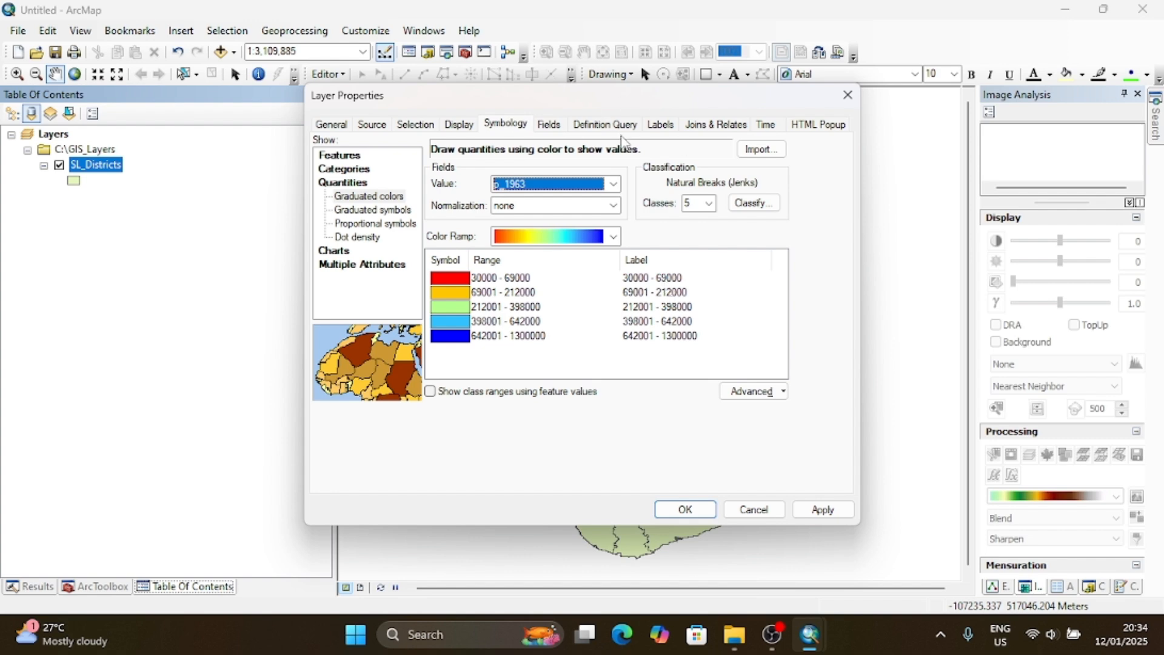
{"action": "left_click", "coordinate": [614, 184]}
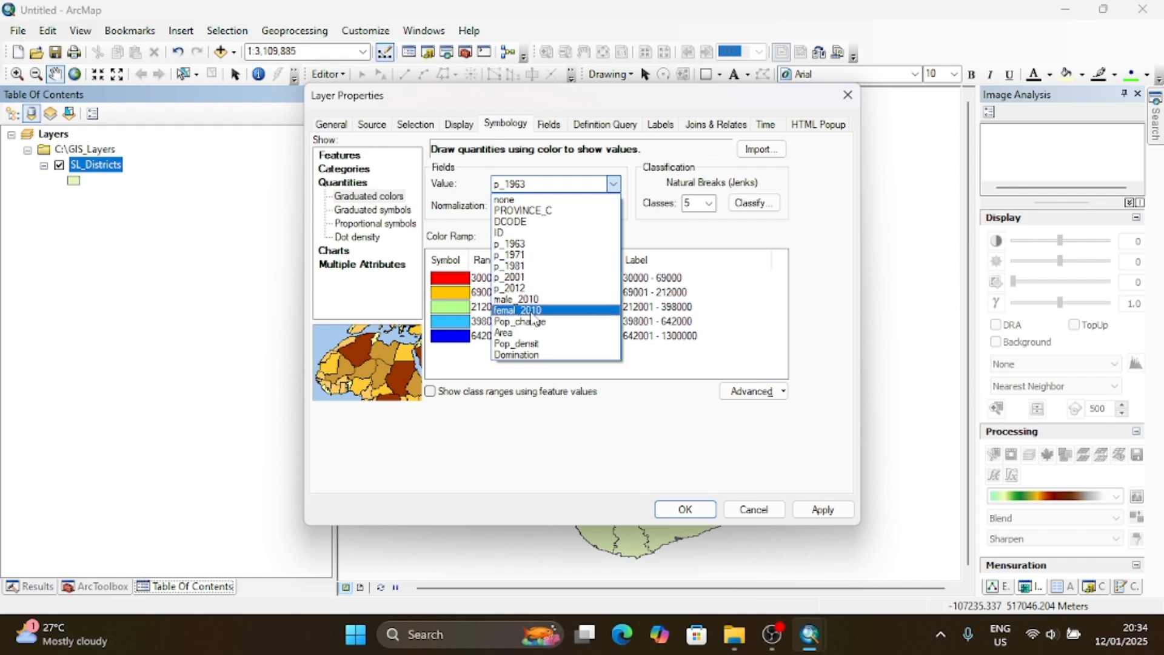
{"action": "left_click", "coordinate": [522, 248]}
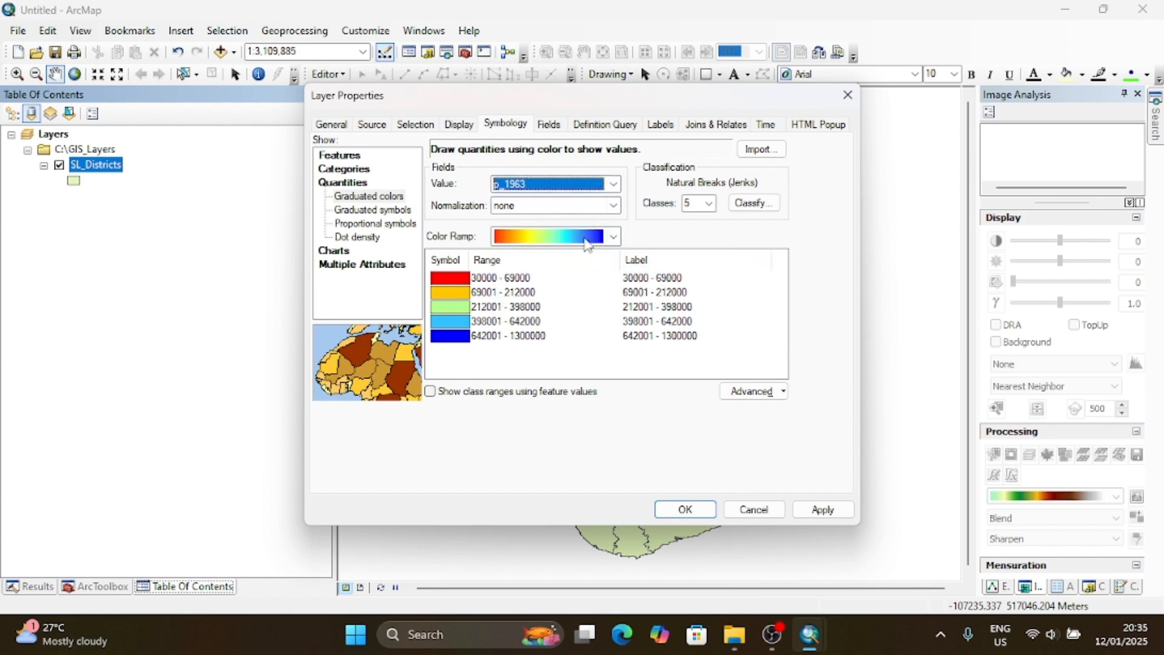
- Keep the red-to-blue color ramp and apply the graduated colors symbology to the SL_Districts layer
{"action": "left_click", "coordinate": [613, 237]}
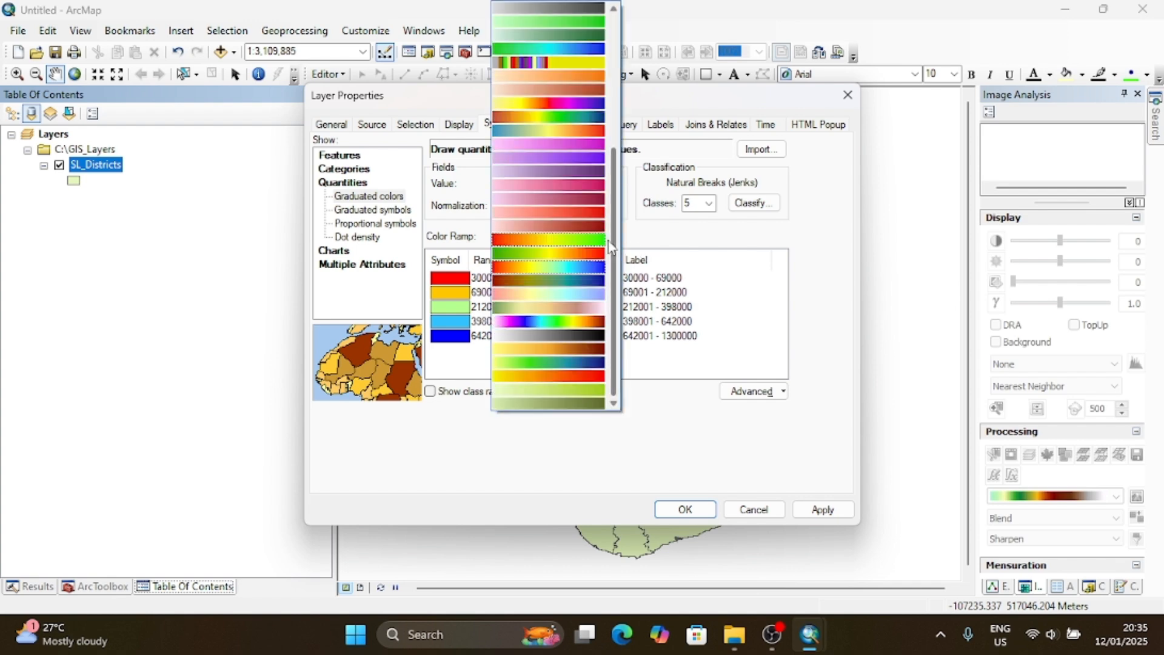
{"action": "left_click", "coordinate": [611, 242]}
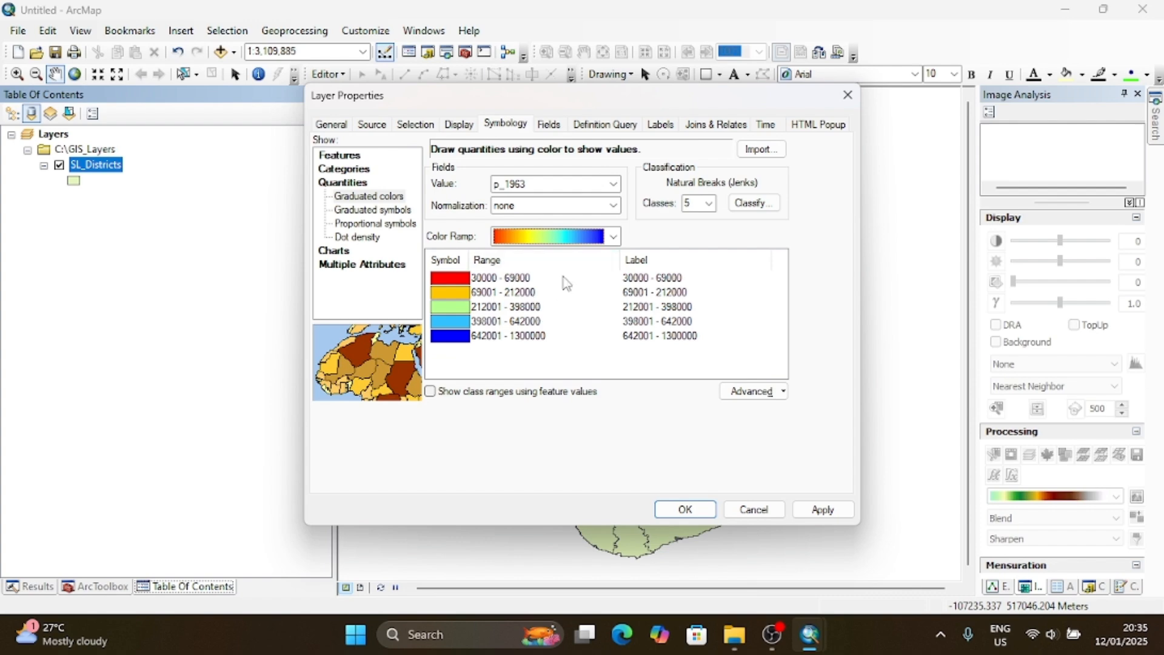
{"action": "left_click", "coordinate": [655, 278]}
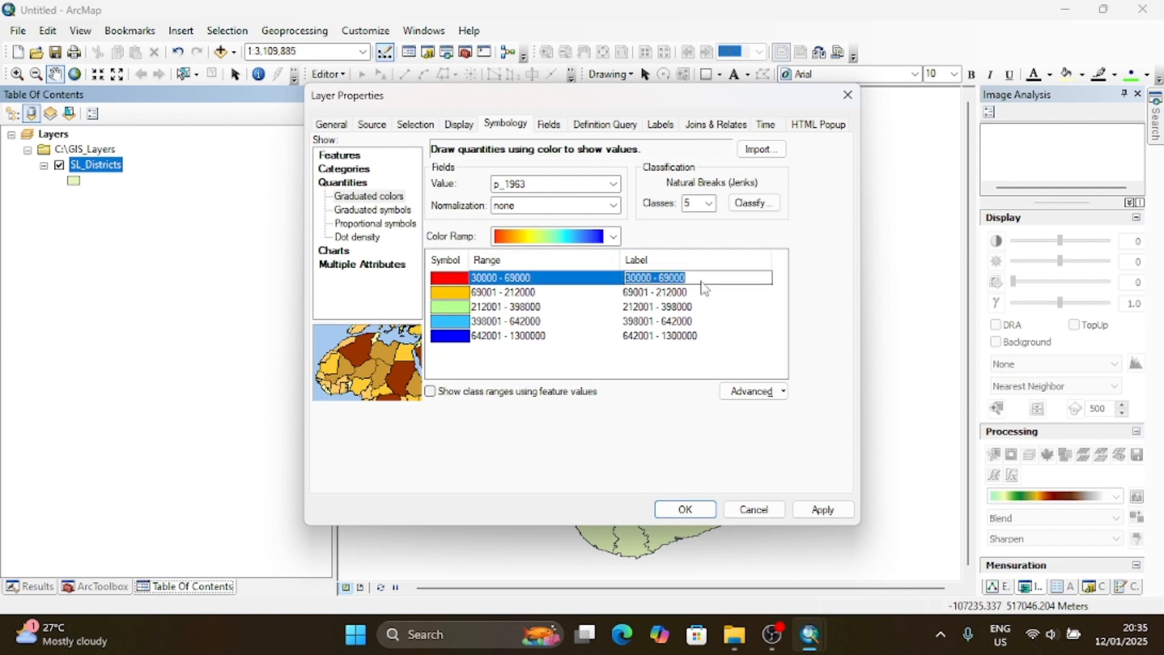
{"action": "left_click", "coordinate": [708, 263]}
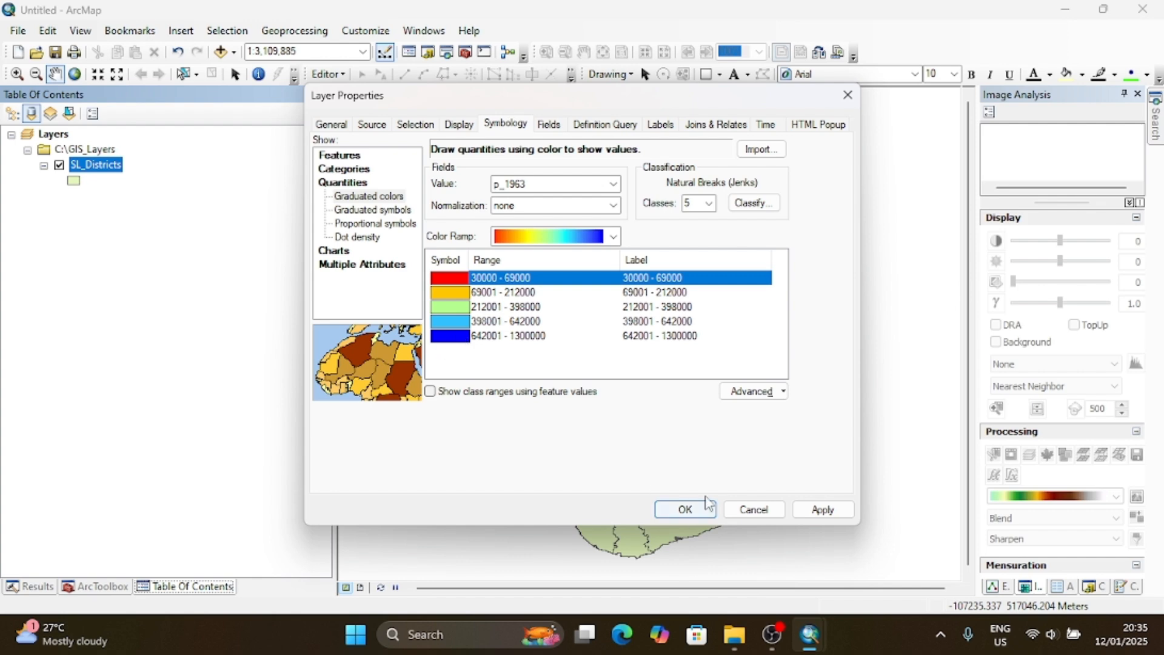
{"action": "left_click", "coordinate": [695, 513]}
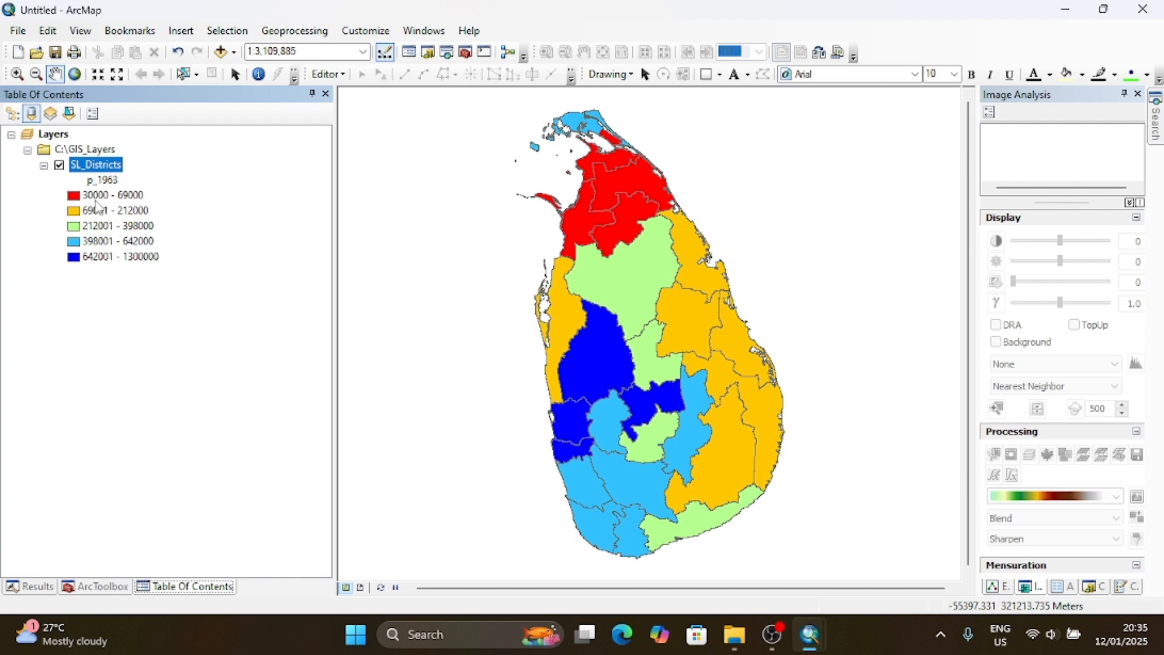
- Reopen the layer properties of SL_Districts at its symbology settings
{"action": "right_click", "coordinate": [109, 170]}
{"action": "left_click", "coordinate": [176, 521]}
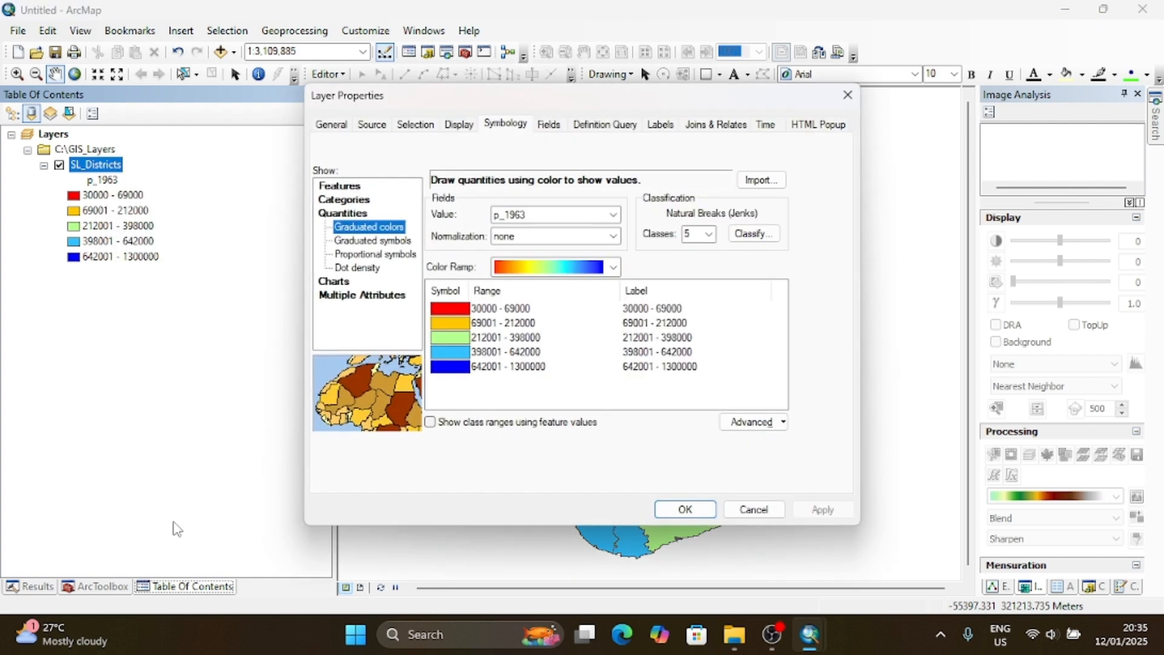
- Label the 30000 - 69000 class "Lowest" and the 69001 - 212000 class "Low"
{"action": "left_click", "coordinate": [651, 310]}
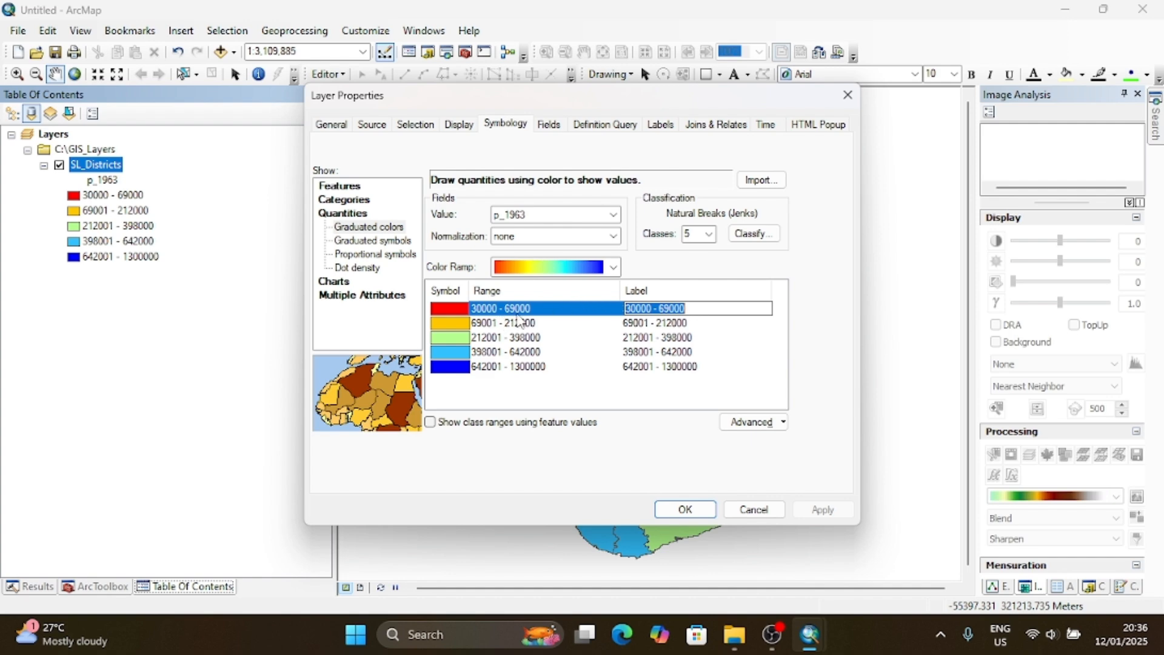
{"action": "type", "text": "Lowest"}
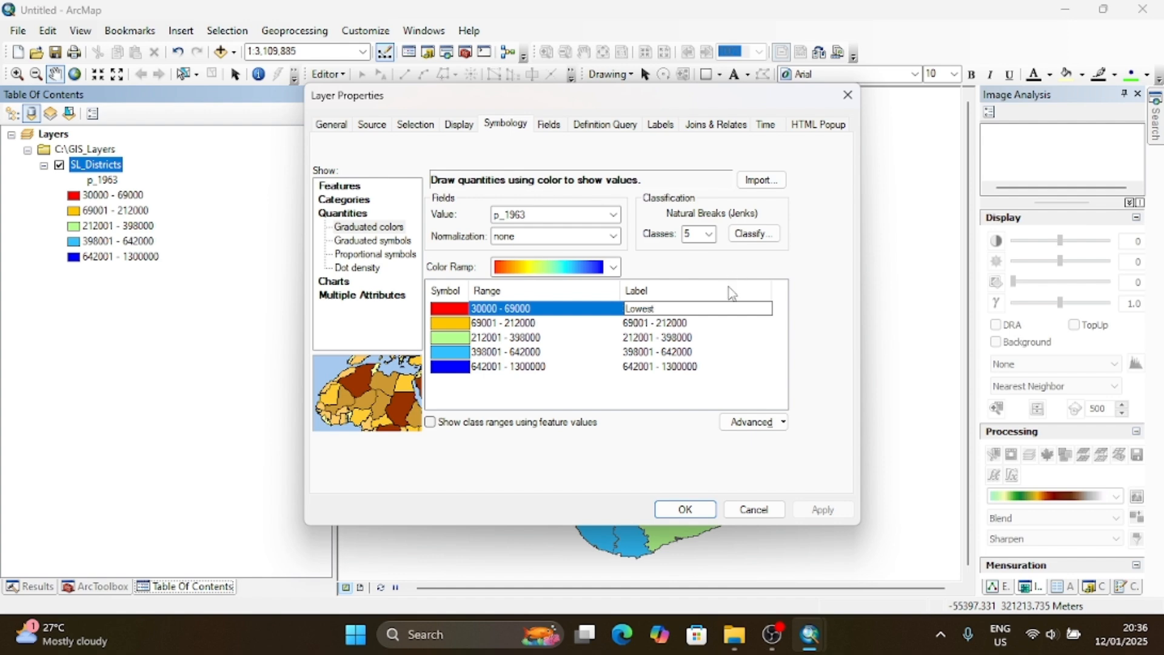
{"action": "key", "text": "Return"}
{"action": "left_click", "coordinate": [679, 327]}
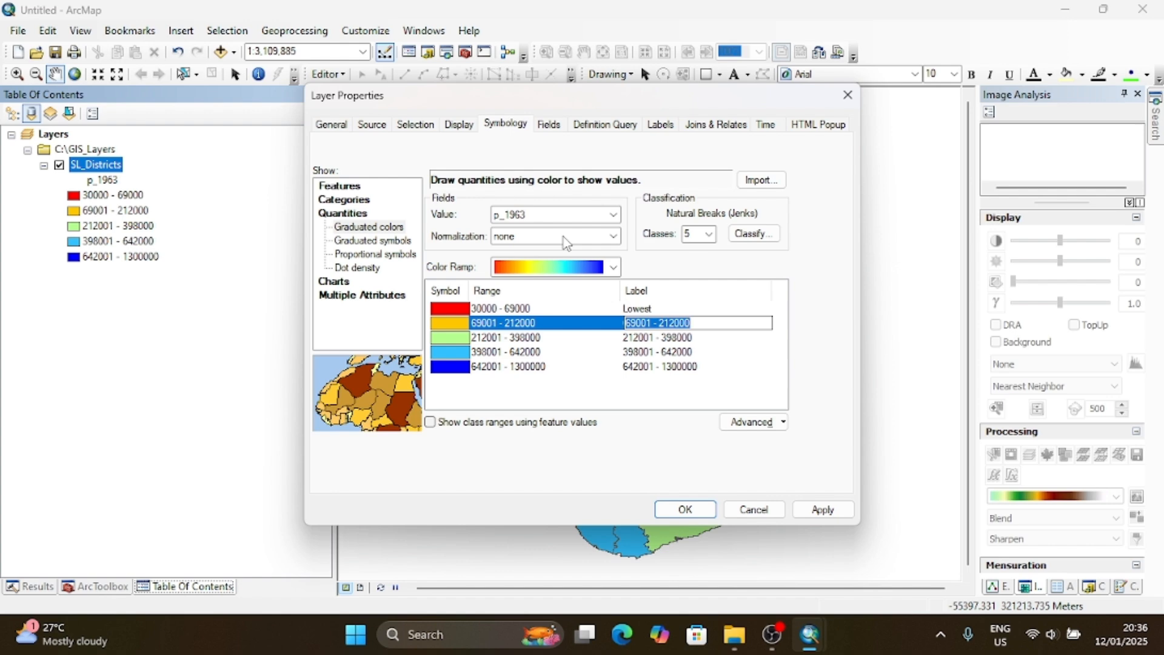
{"action": "type", "text": "Low"}
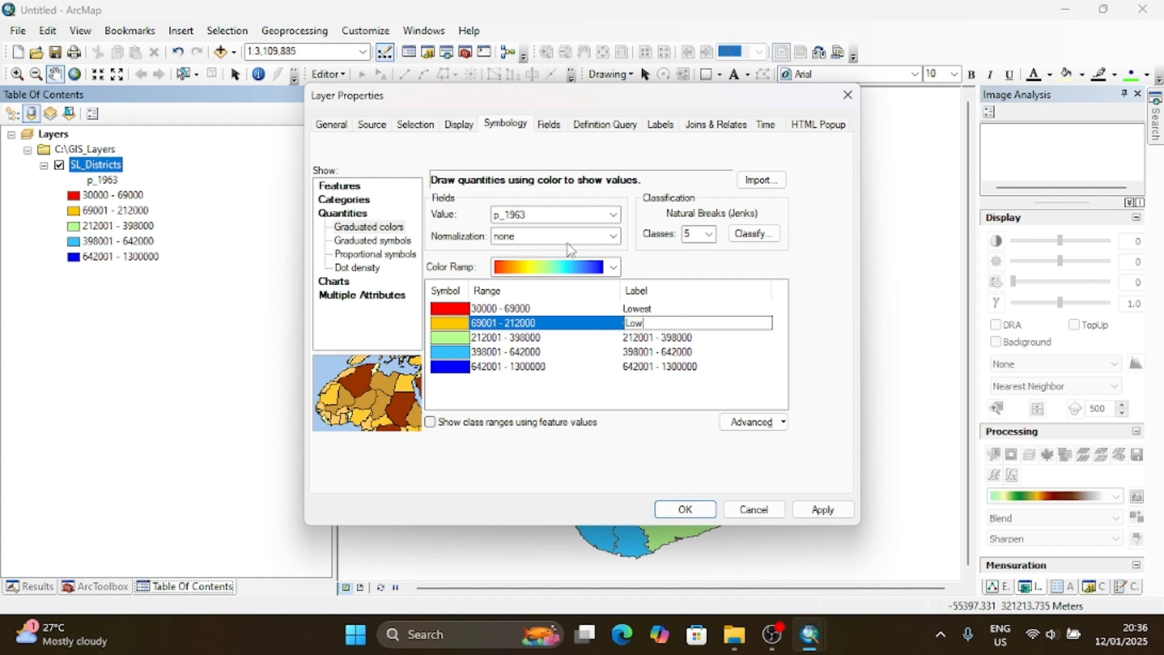
{"action": "key", "text": "Return"}
- Label the three remaining classes, in ascending order, "Mid", "High" and "Highest"
{"action": "left_click", "coordinate": [636, 338]}
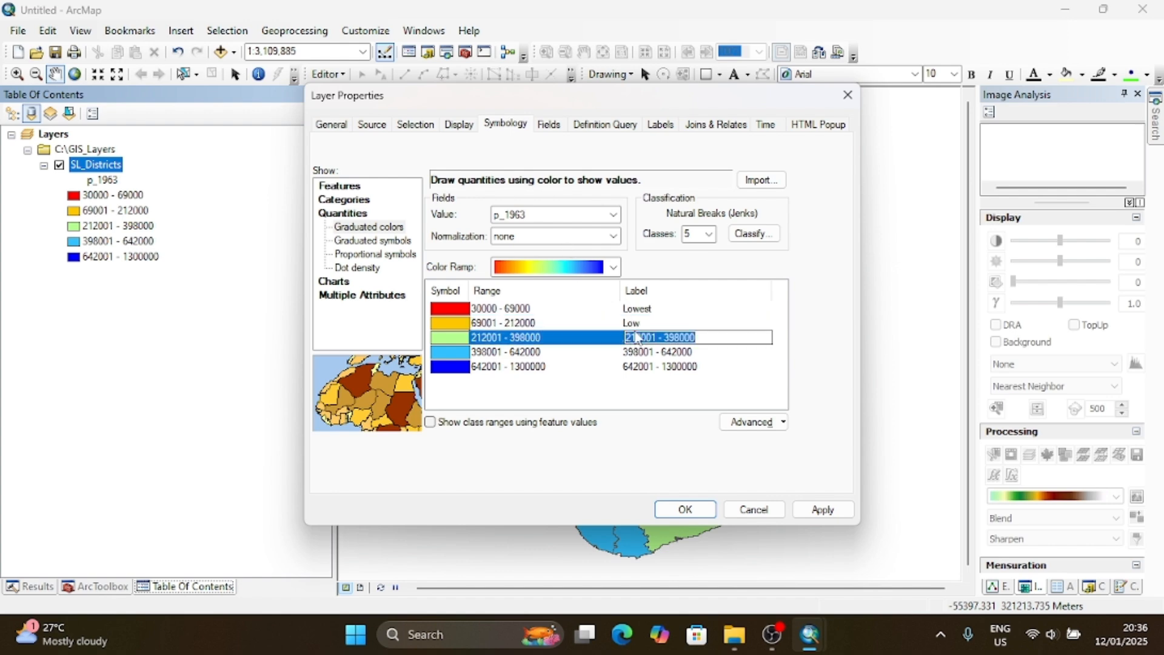
{"action": "type", "text": "Mid"}
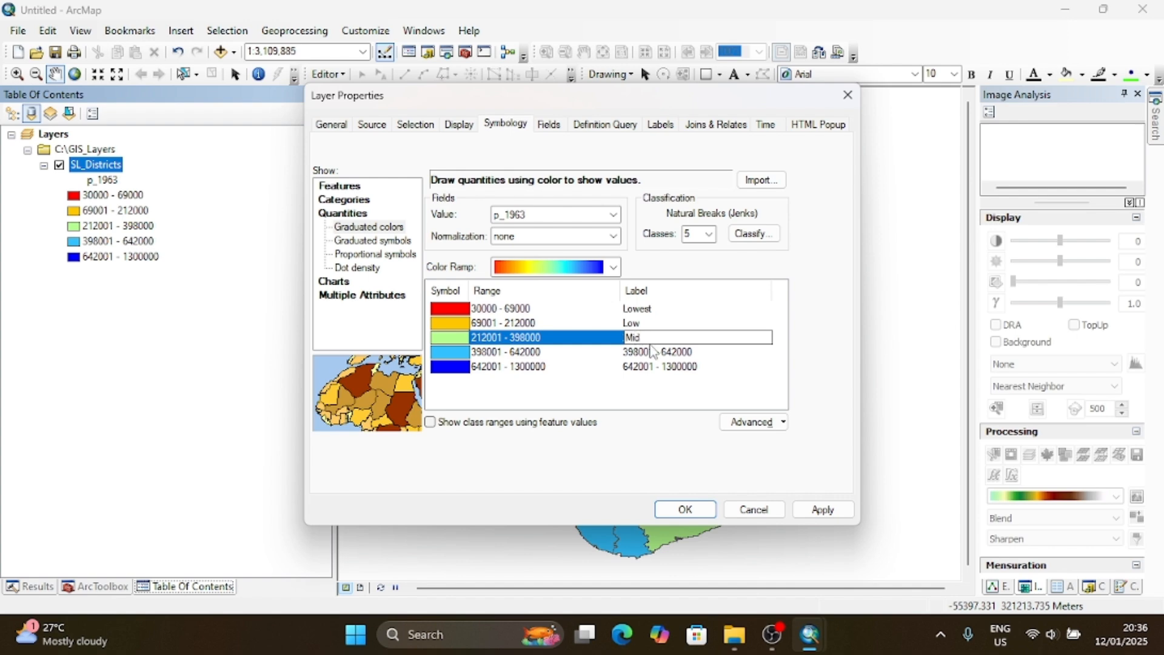
{"action": "left_click", "coordinate": [654, 351]}
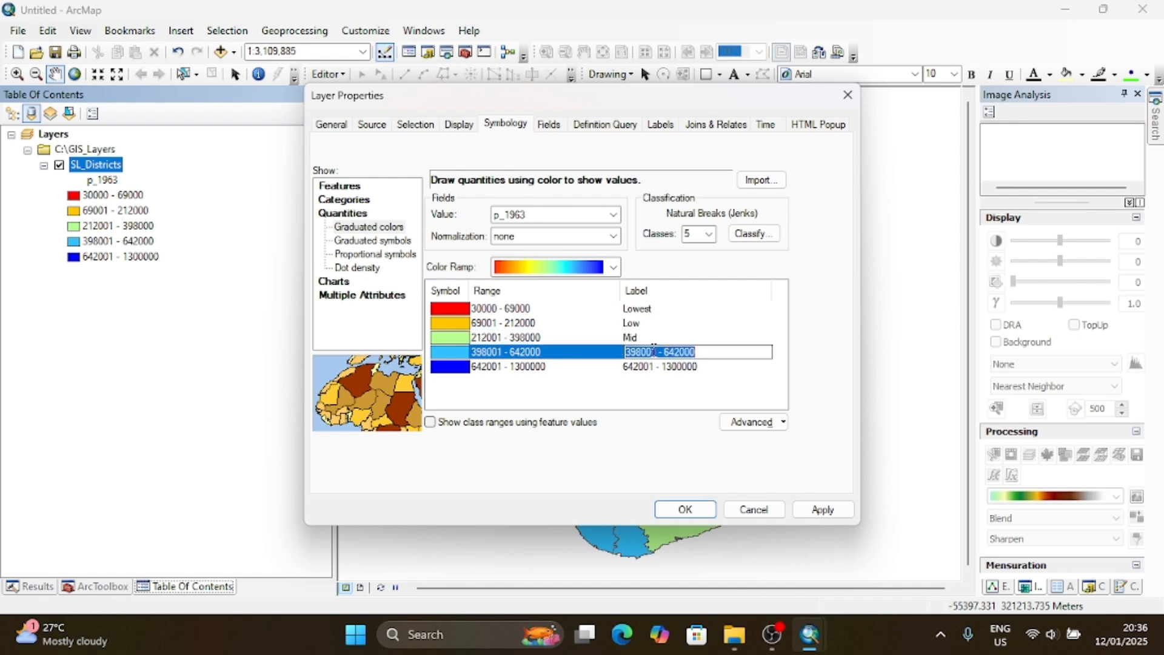
{"action": "type", "text": "H"}
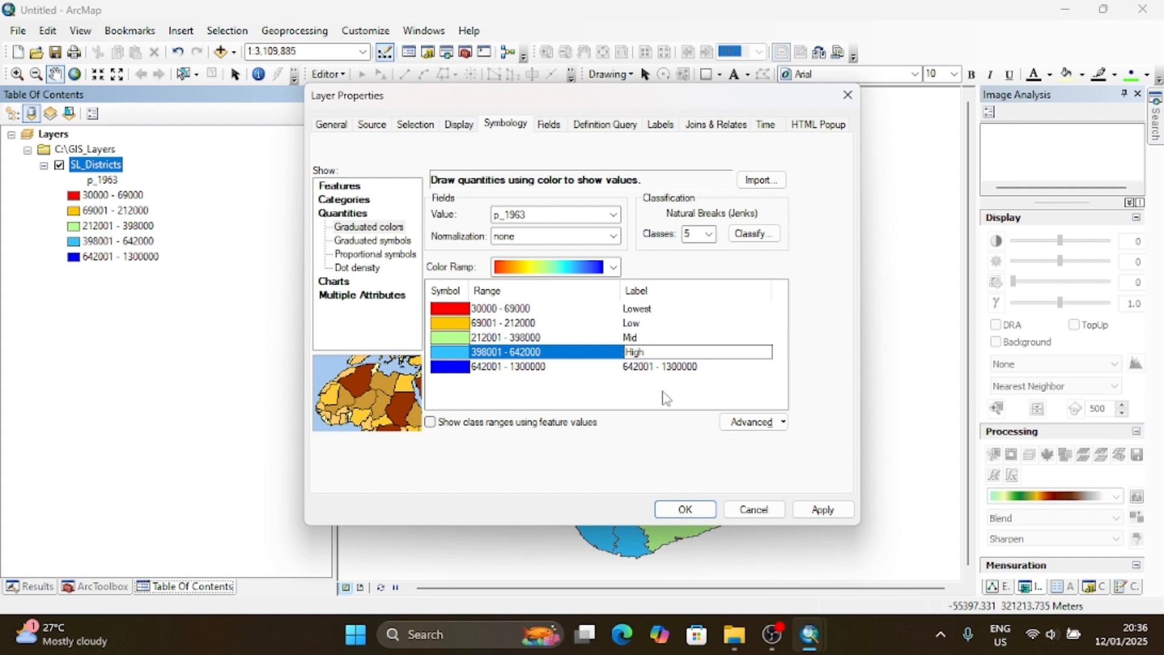
{"action": "type", "text": "igh"}
{"action": "left_click", "coordinate": [661, 366]}
{"action": "type", "text": "H"}
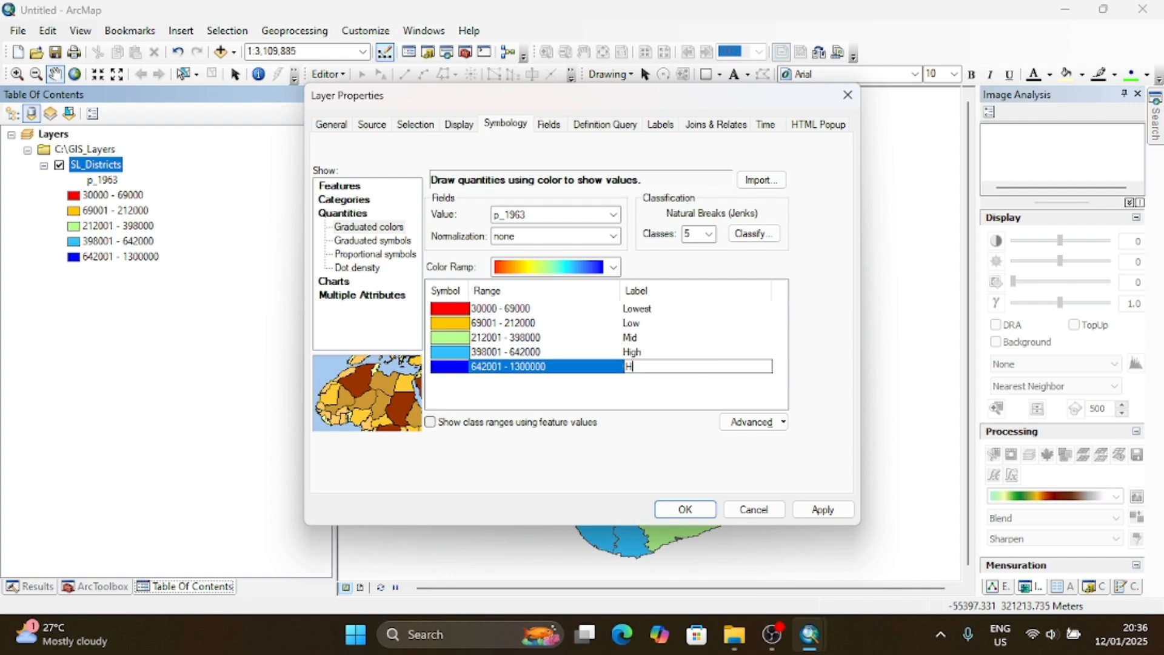
{"action": "type", "text": "ighest"}
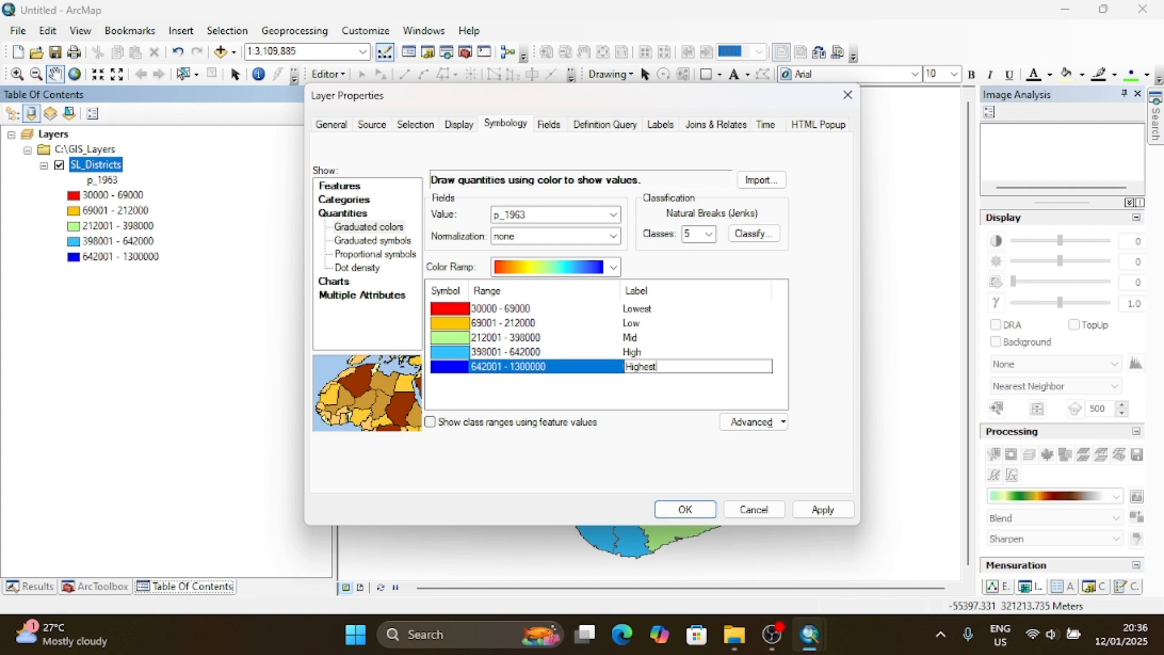
- Classify the p_1963 values by the Natural Breaks (Jenks) method with 5 classes
{"action": "left_click", "coordinate": [739, 242]}
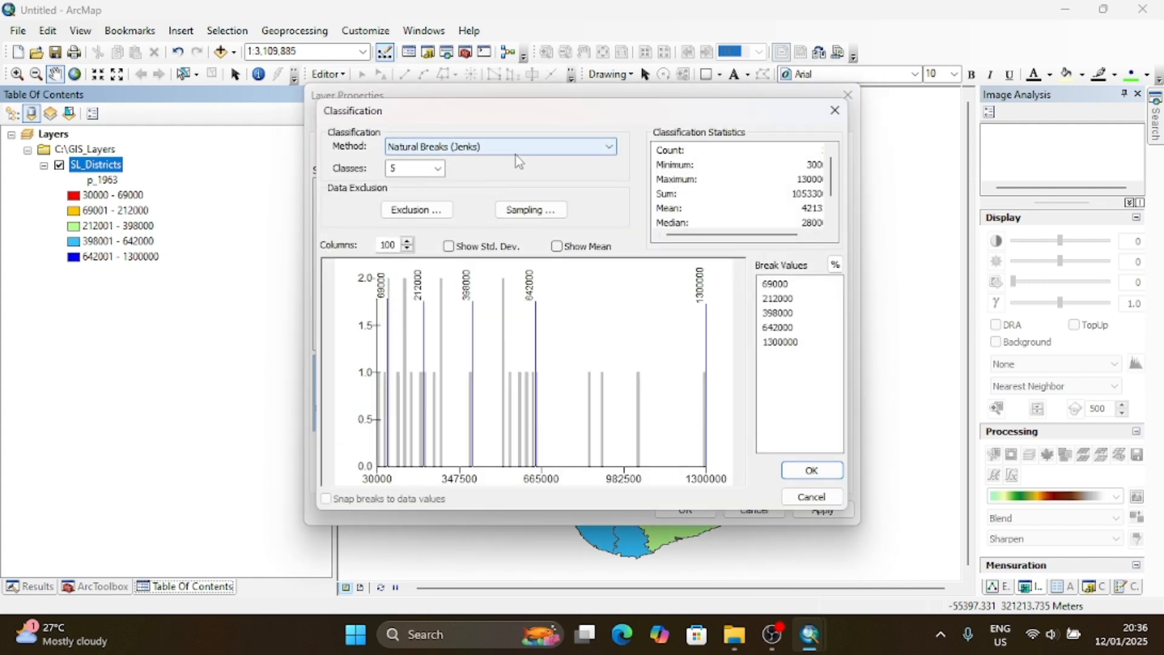
{"action": "left_click", "coordinate": [515, 154]}
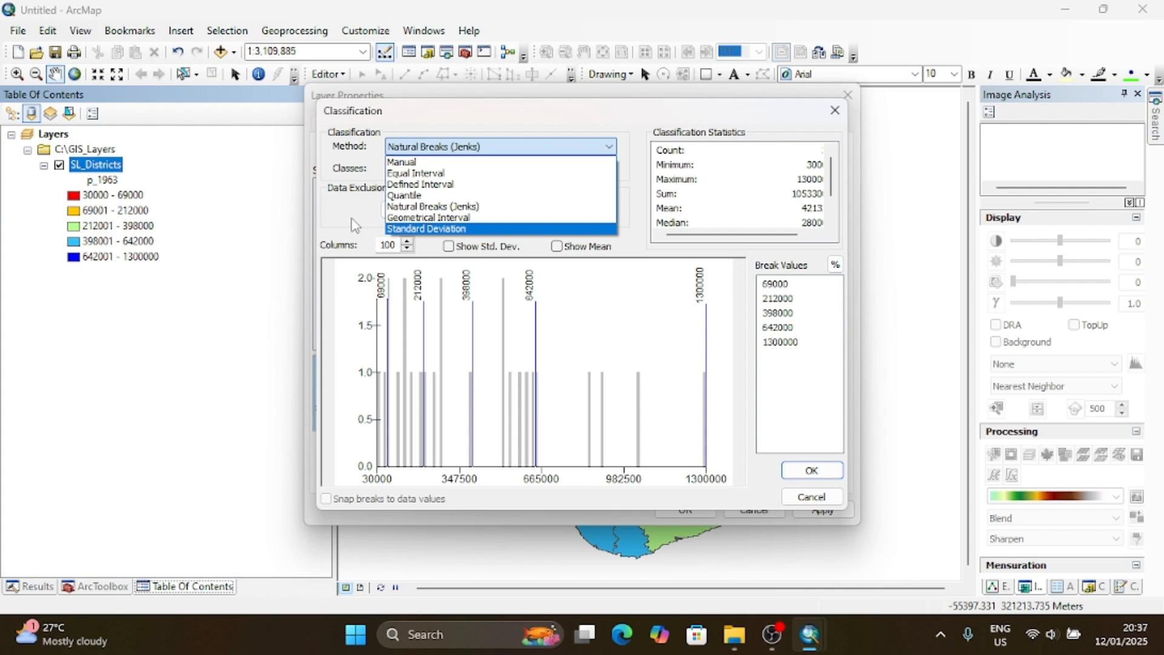
{"action": "left_click", "coordinate": [420, 206]}
{"action": "left_click", "coordinate": [438, 169]}
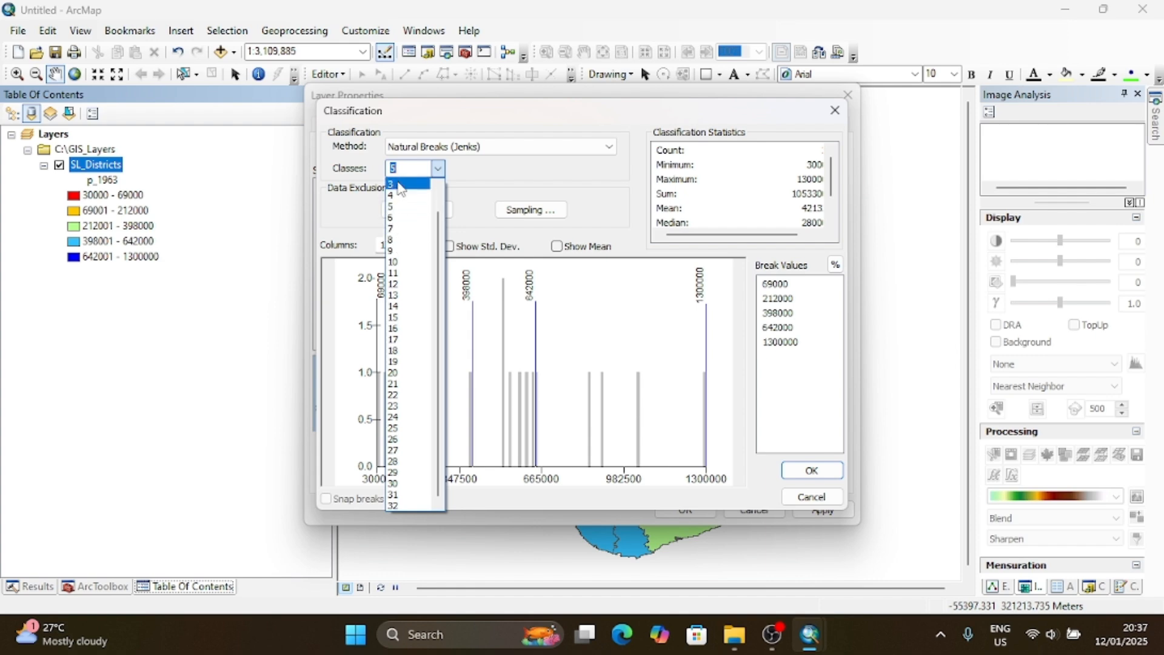
{"action": "scroll", "coordinate": [443, 230], "scroll_direction": "up", "scroll_amount": 1}
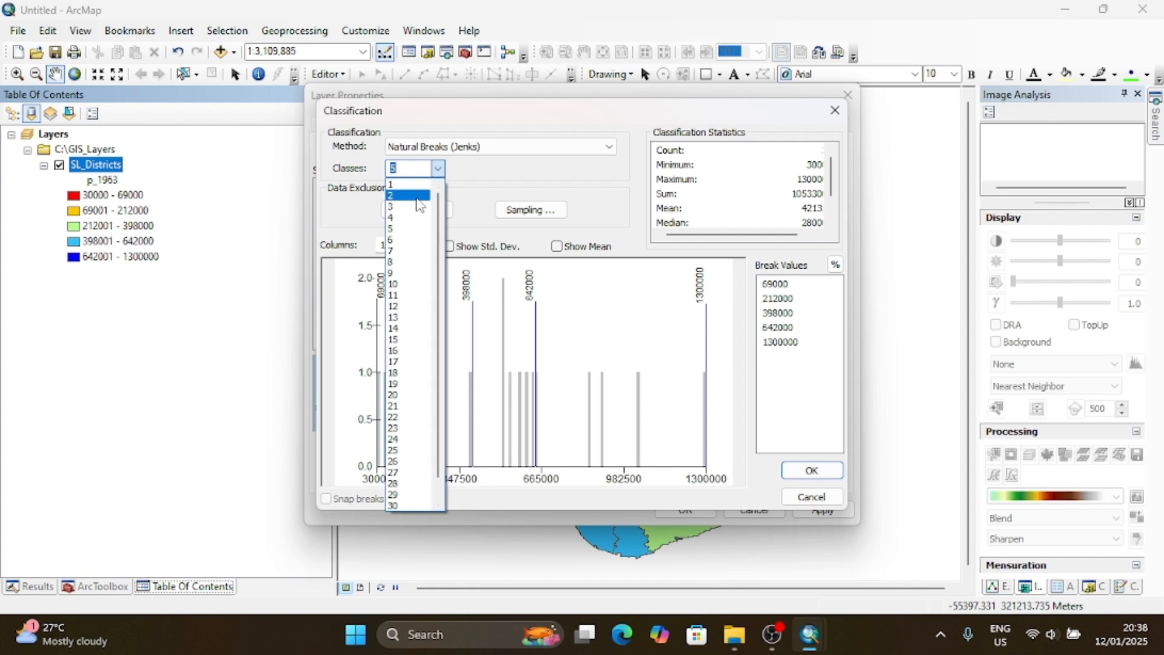
{"action": "left_click", "coordinate": [404, 230]}
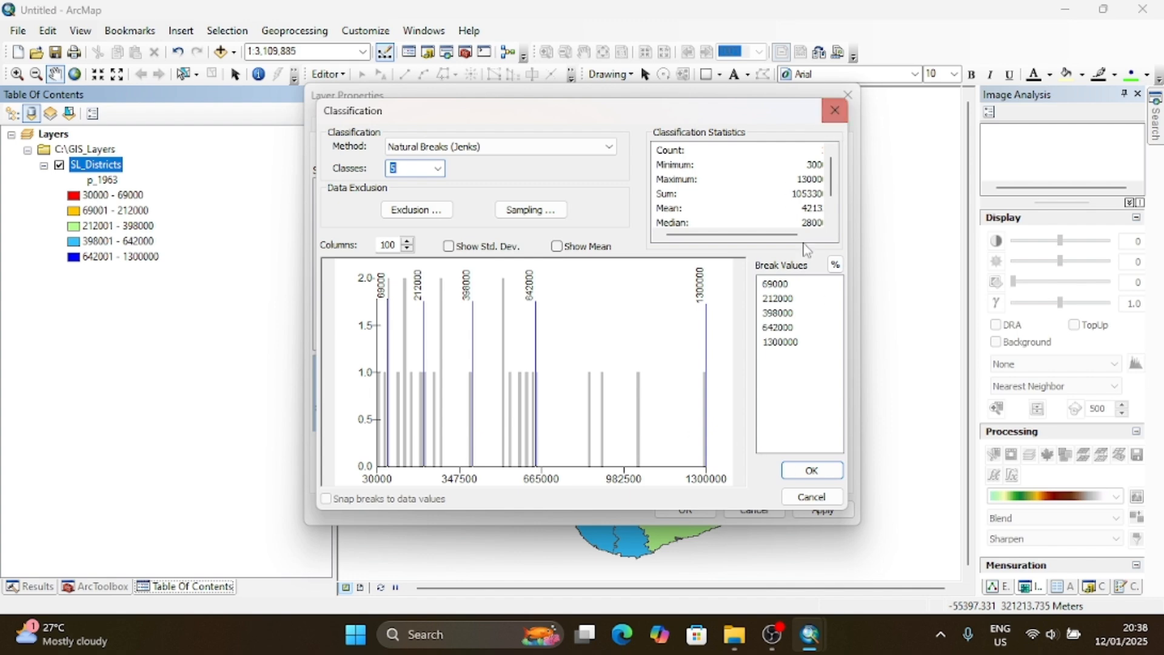
{"action": "left_click", "coordinate": [810, 472]}
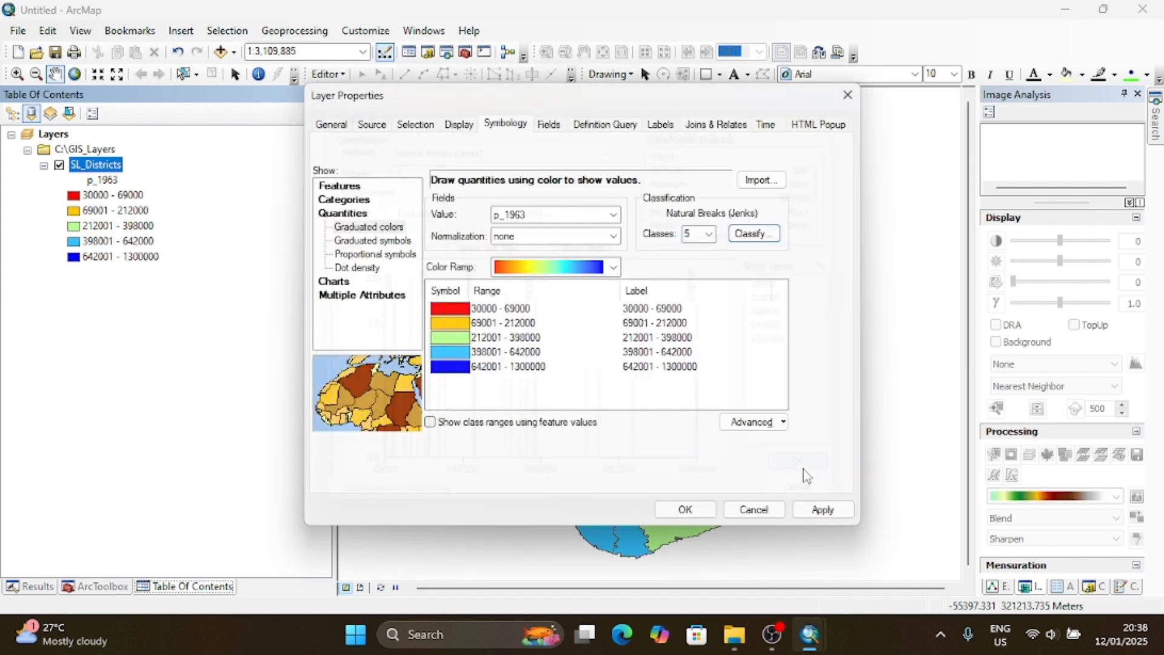
- Label the 30000 - 69000 class "Lower" and the 69001 - 212000 class "Low"
{"action": "left_click", "coordinate": [643, 309]}
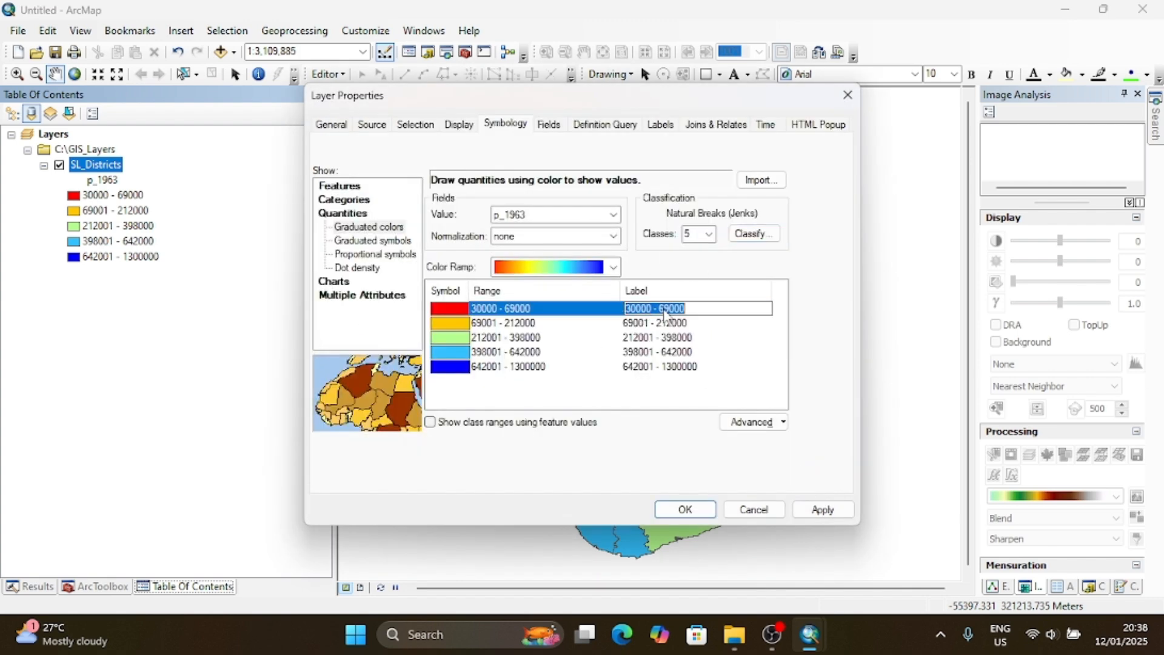
{"action": "left_click", "coordinate": [754, 239]}
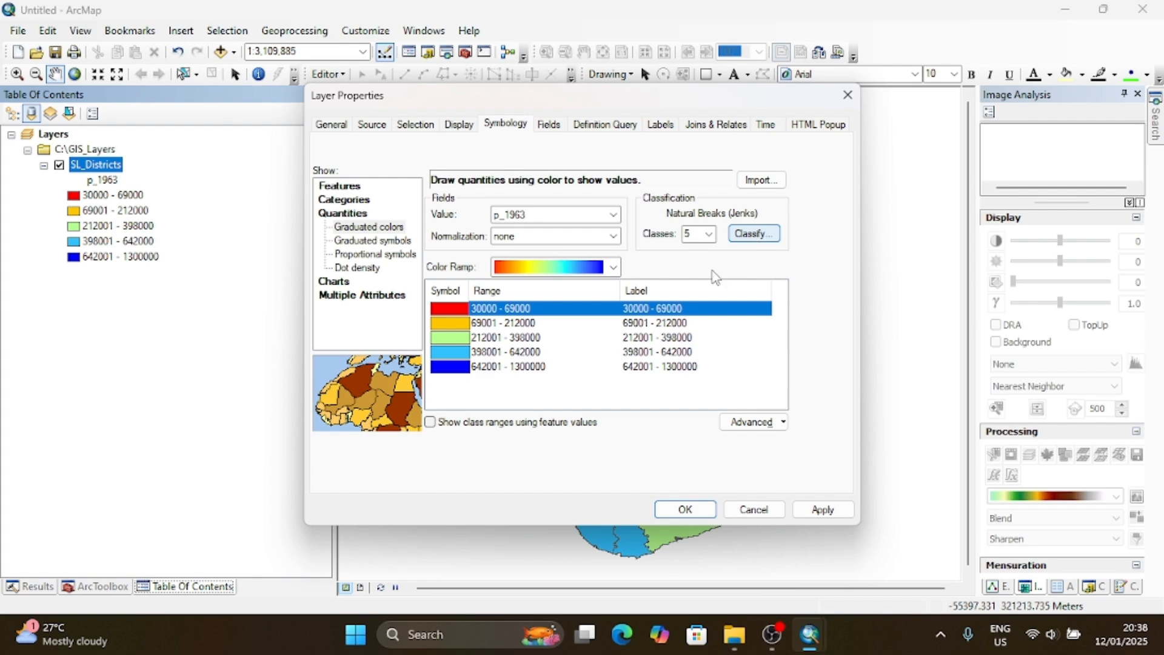
{"action": "left_click", "coordinate": [682, 310]}
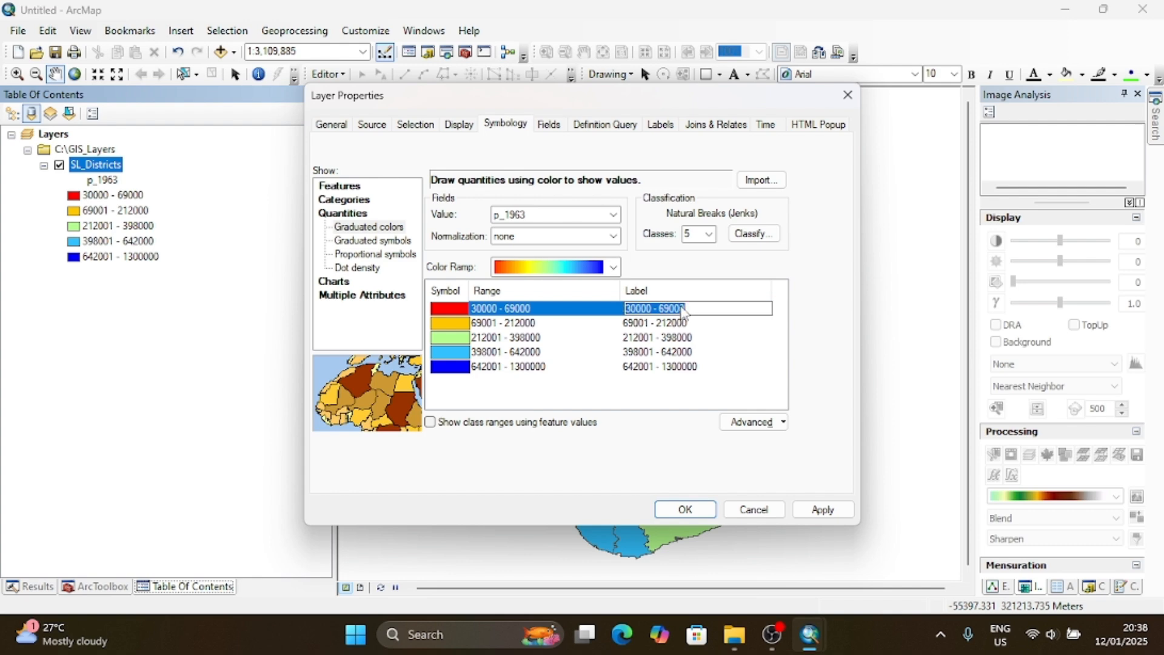
{"action": "type", "text": "Lower"}
{"action": "left_click", "coordinate": [676, 324]}
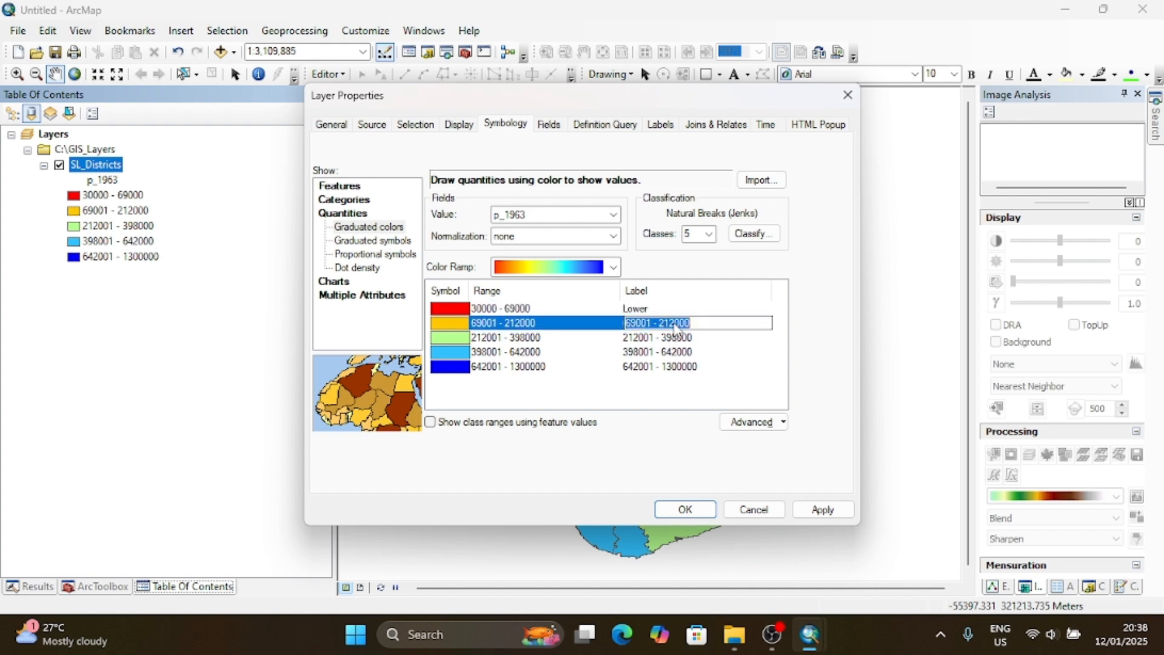
{"action": "type", "text": "Low"}
{"action": "key", "text": "Return"}
- Label the three remaining classes, in ascending order, "Mid", "High" and "Higher"
{"action": "left_click", "coordinate": [673, 339]}
{"action": "type", "text": "M"}
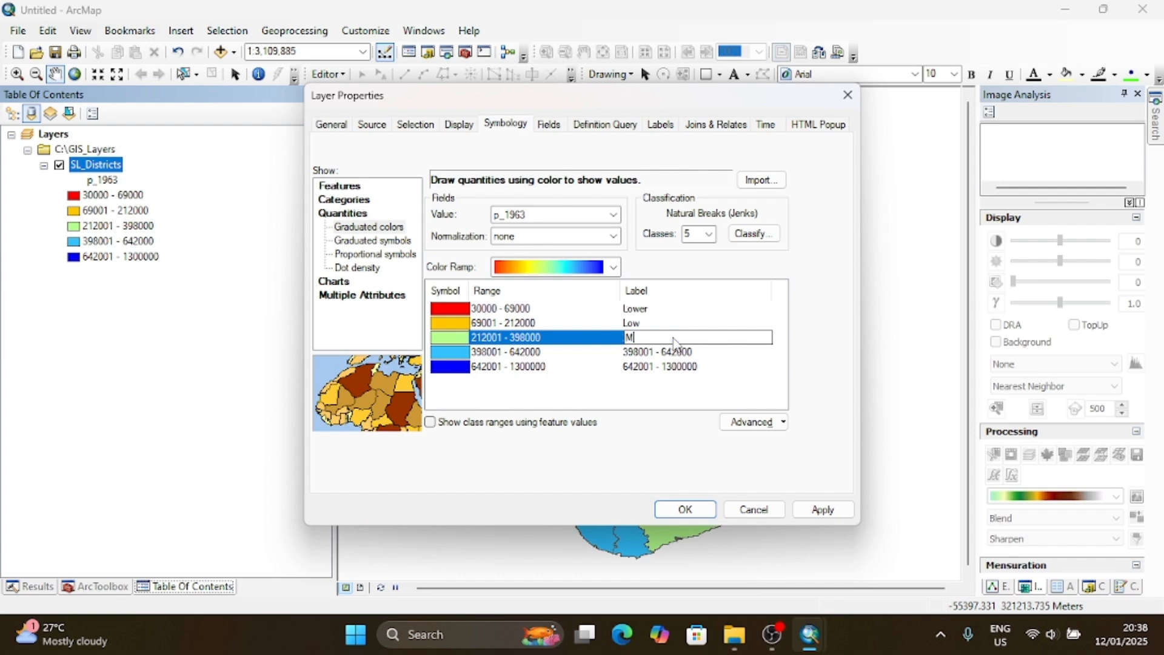
{"action": "type", "text": "id"}
{"action": "key", "text": "Return"}
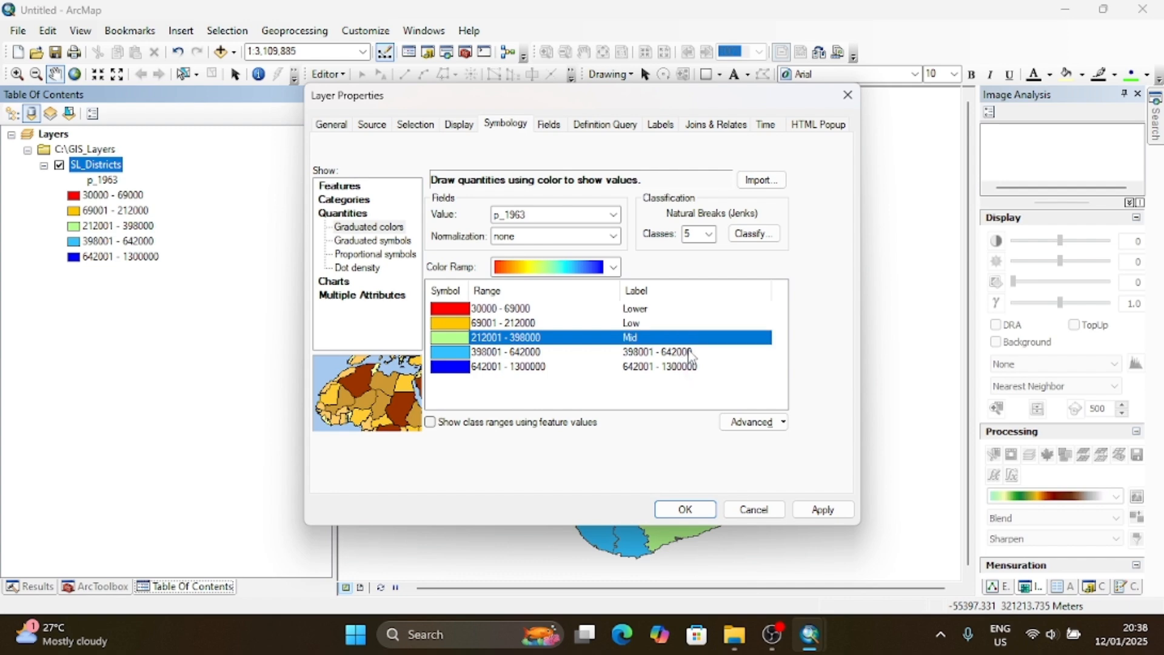
{"action": "left_click", "coordinate": [690, 353]}
{"action": "left_click", "coordinate": [690, 353]}
{"action": "type", "text": "Higher"}
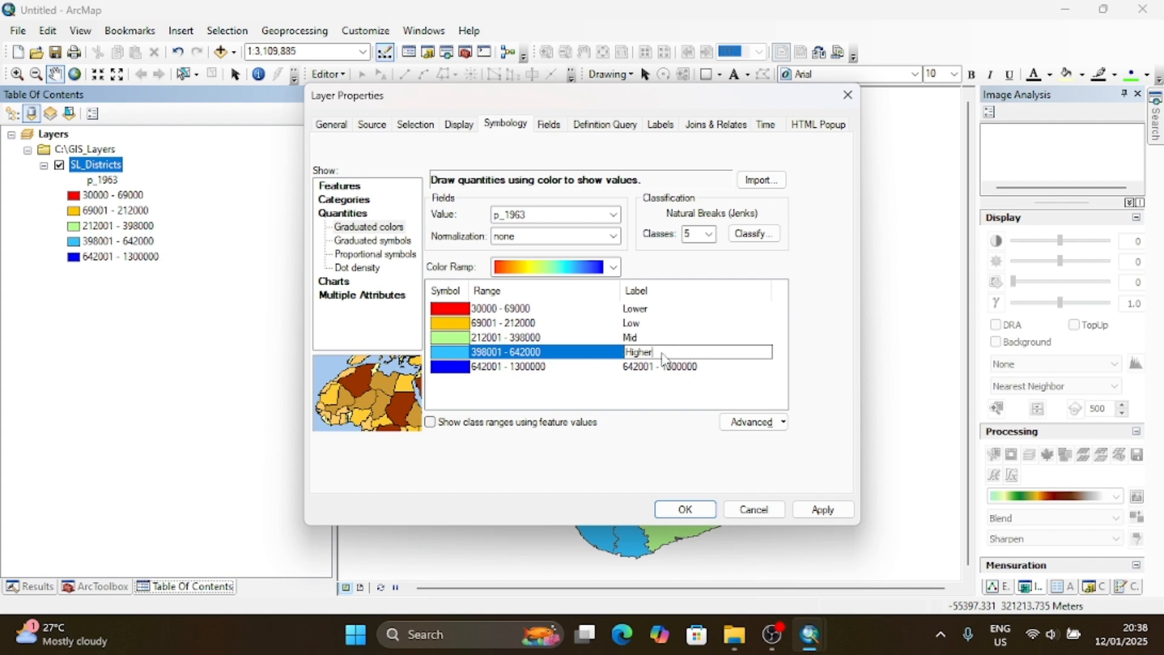
{"action": "key", "text": "BackSpace"}
{"action": "key", "text": "BackSpace"}
{"action": "left_click", "coordinate": [679, 368]}
{"action": "type", "text": "Higher"}
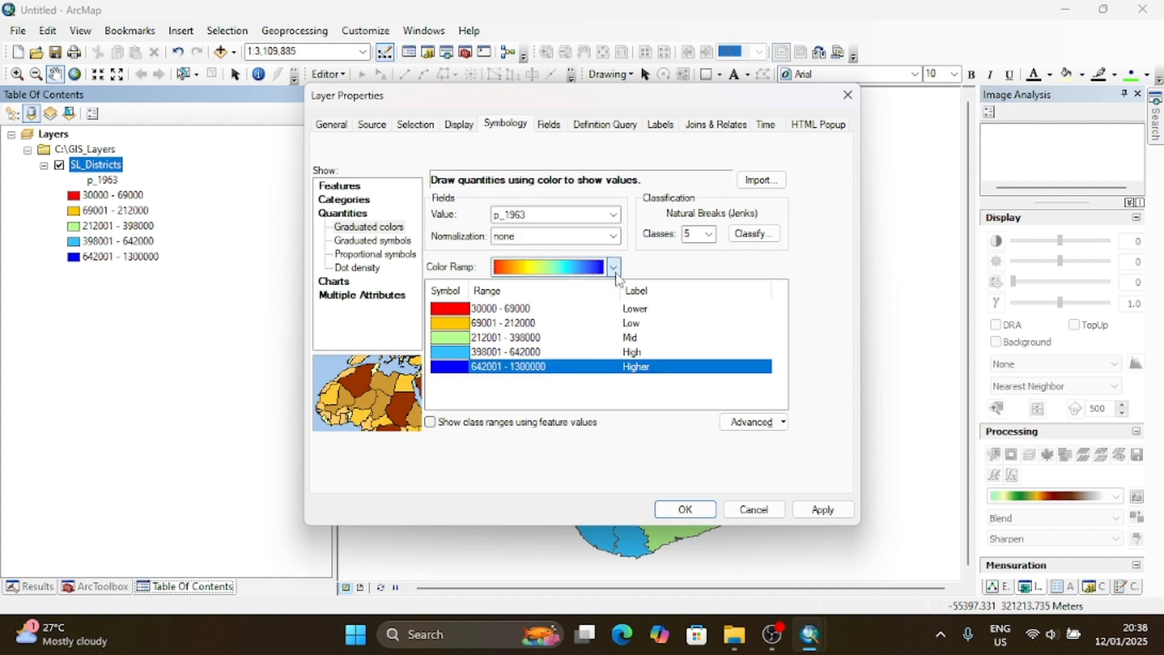
- Use the dark red to dark blue color ramp, flip the symbol colors so the lowest class is dark blue, and apply it to the map
{"action": "left_click", "coordinate": [613, 267]}
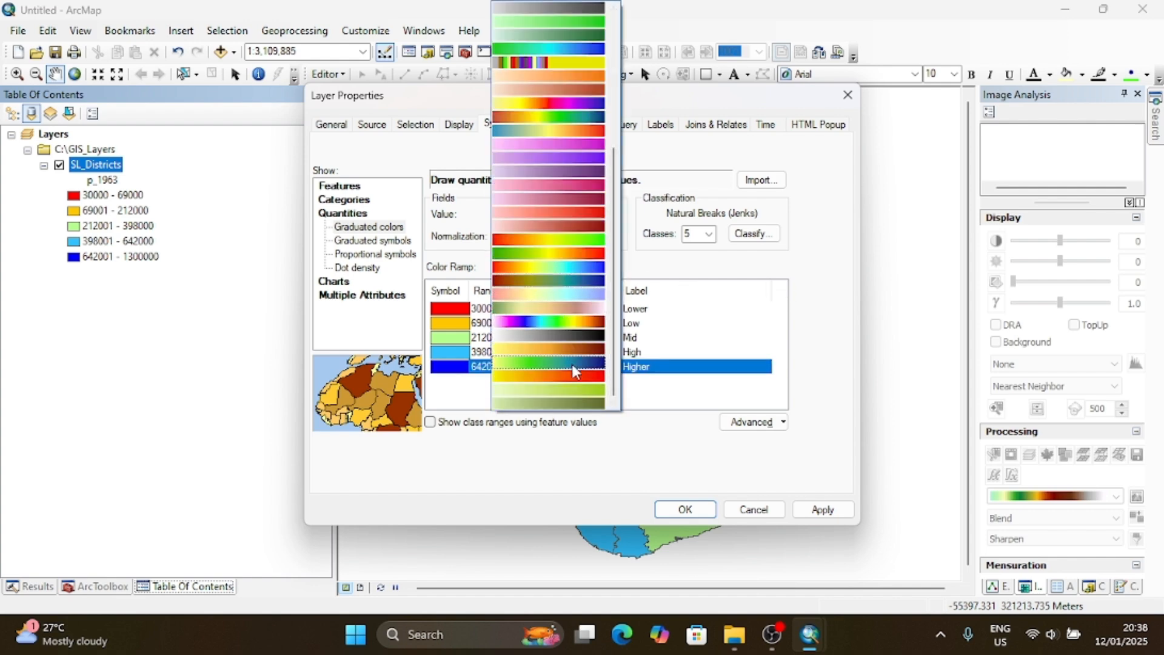
{"action": "left_click", "coordinate": [576, 280]}
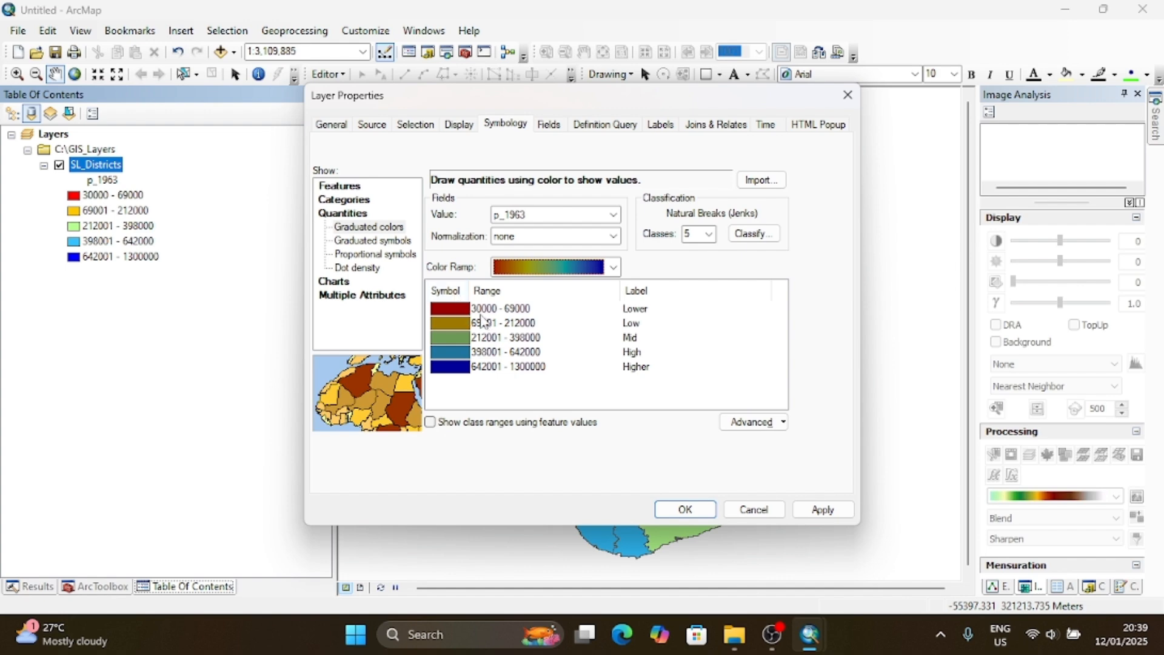
{"action": "left_click", "coordinate": [456, 290]}
{"action": "left_click", "coordinate": [515, 301]}
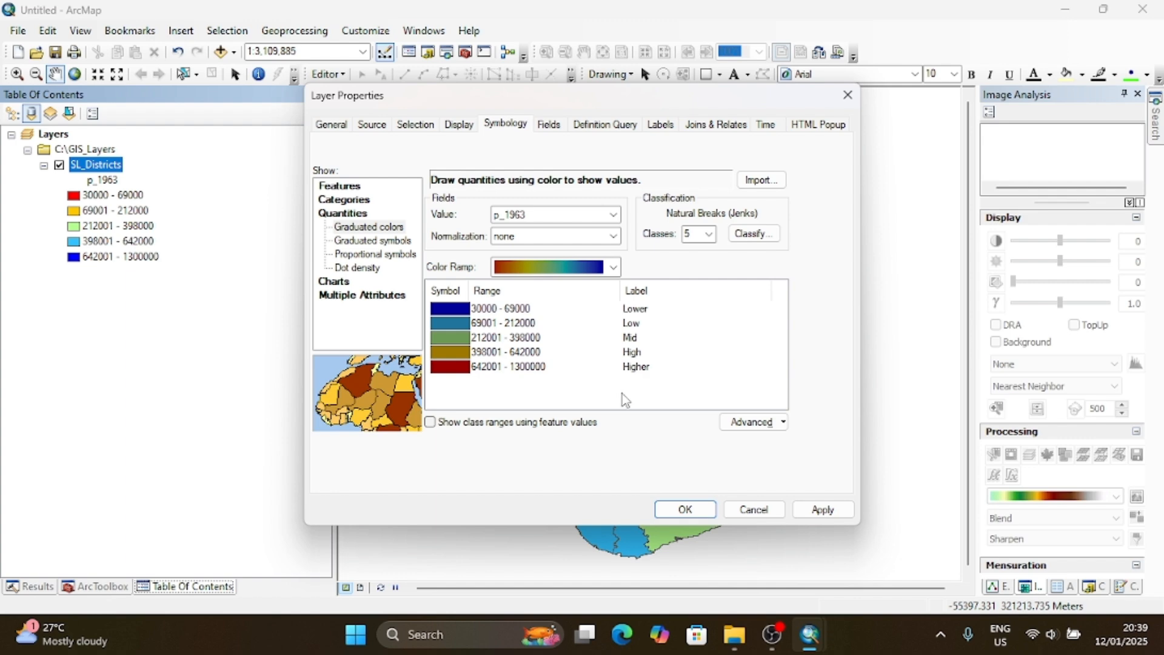
{"action": "left_click", "coordinate": [686, 510]}
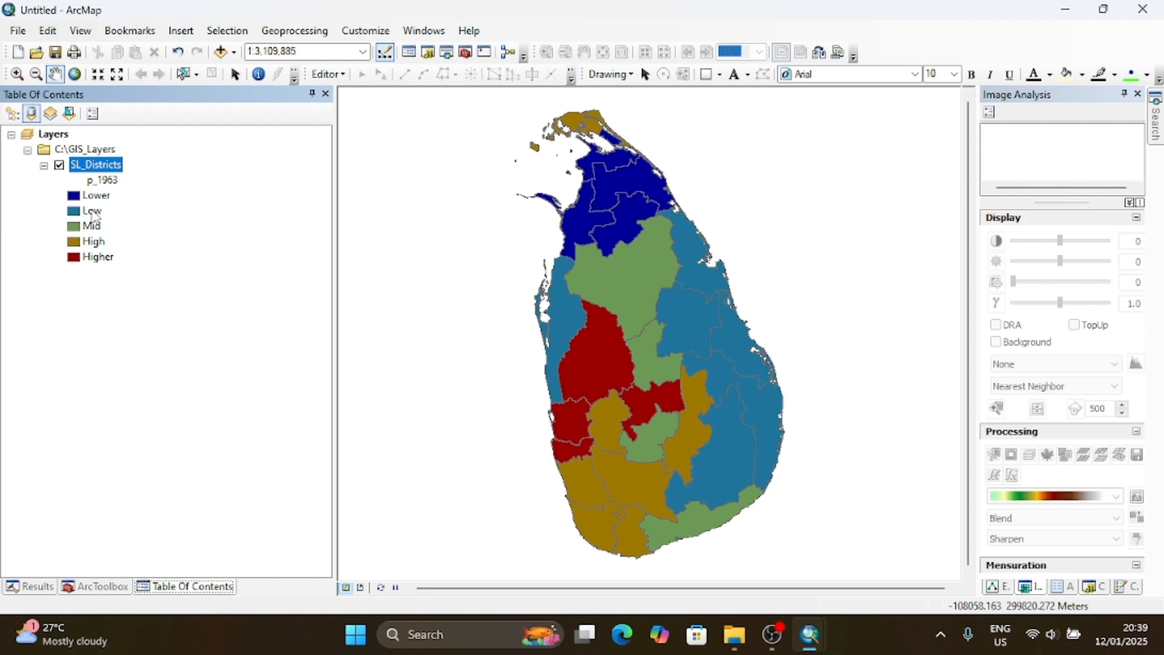
- Reopen the SL_Districts layer properties and switch the quantities display to graduated symbols
{"action": "right_click", "coordinate": [107, 168]}
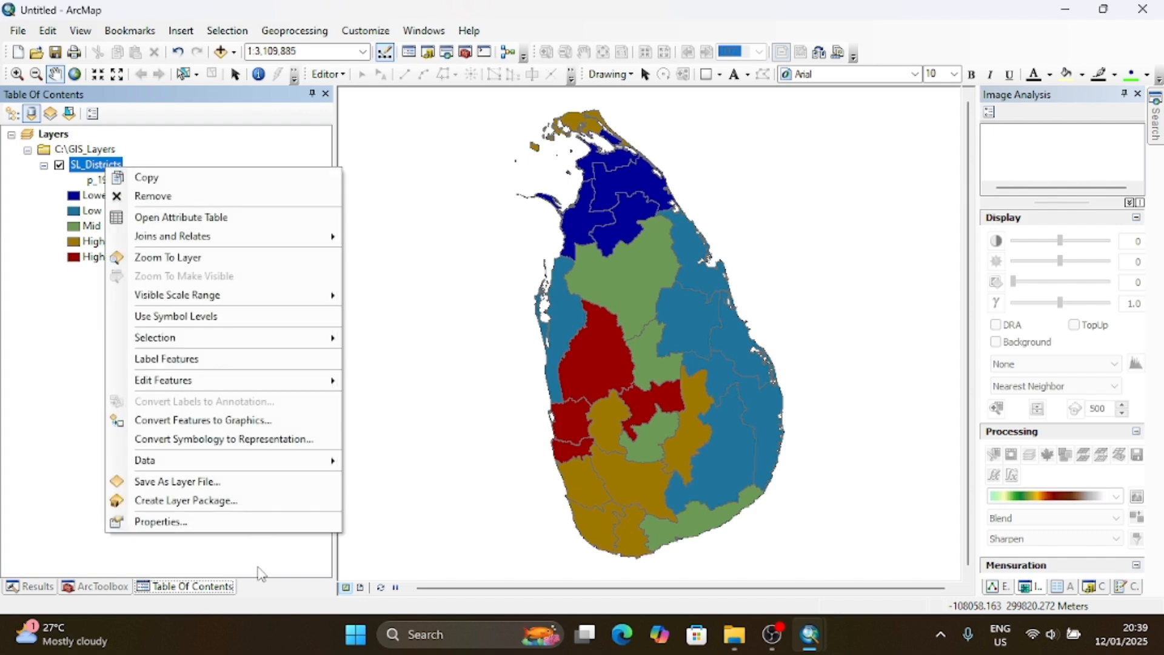
{"action": "left_click", "coordinate": [234, 521]}
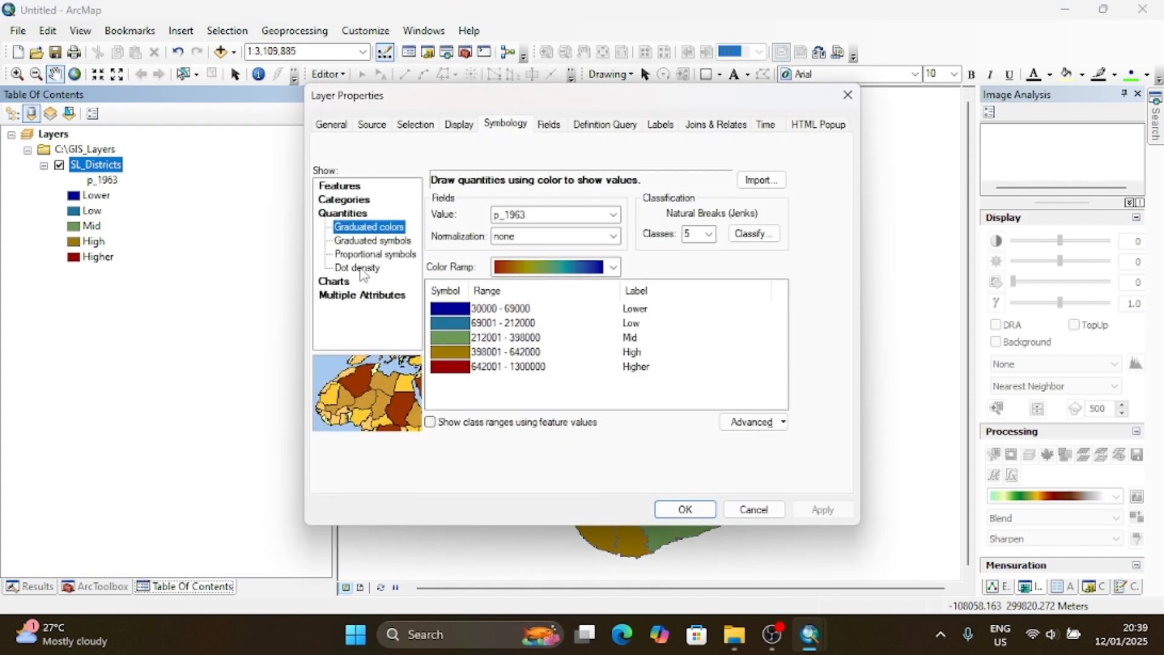
{"action": "left_click", "coordinate": [366, 241]}
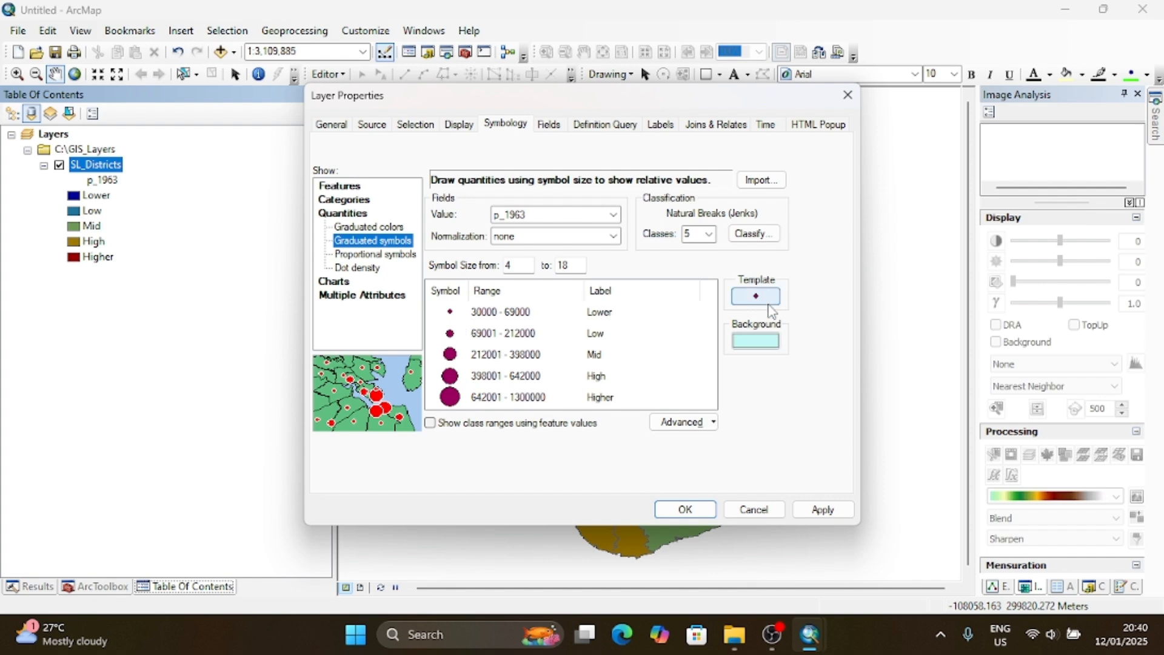
- Set the graduated symbol template to the green circle with a dot at its center
{"action": "left_click", "coordinate": [768, 302]}
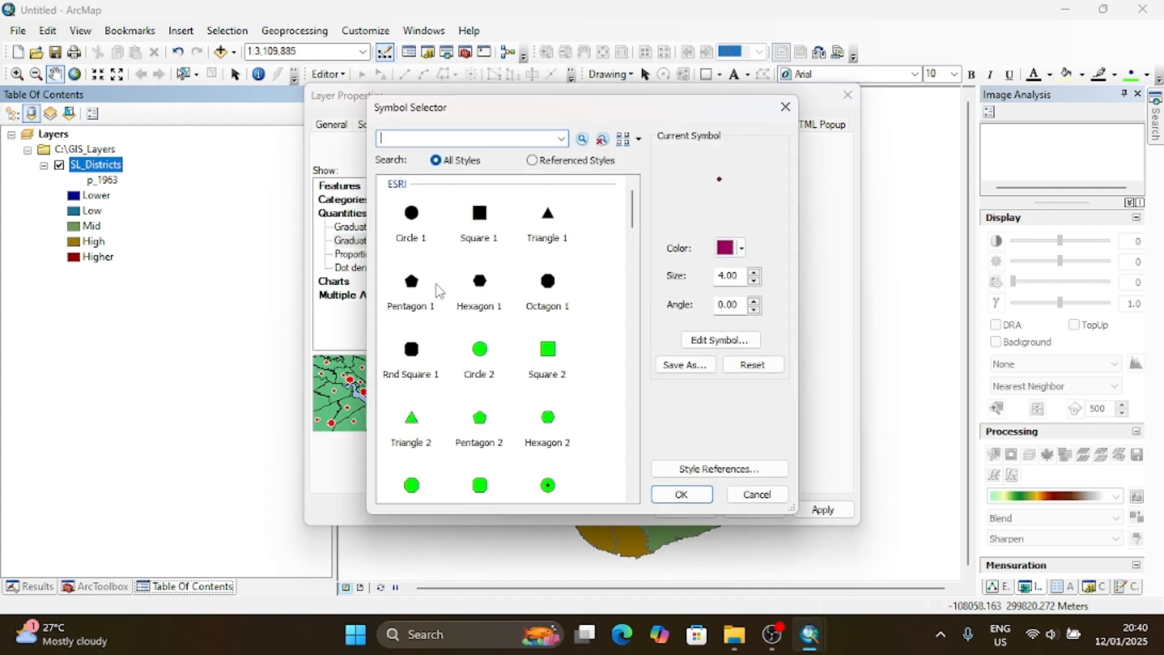
{"action": "left_click", "coordinate": [415, 293]}
{"action": "left_click", "coordinate": [477, 358]}
{"action": "left_click", "coordinate": [483, 418]}
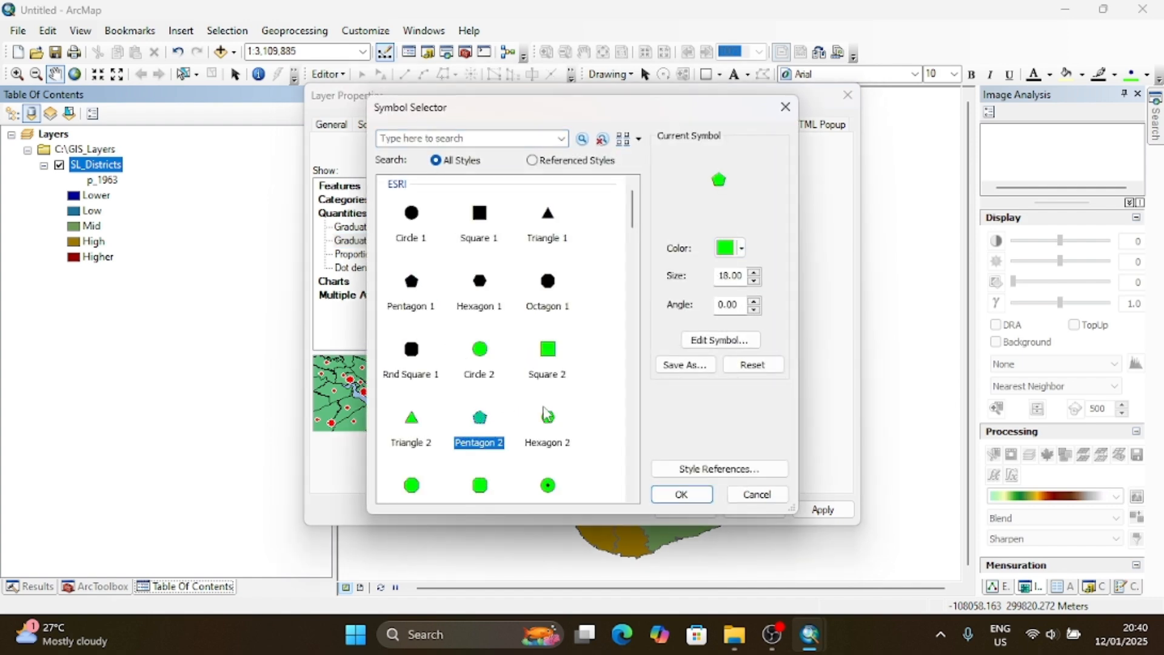
{"action": "left_click", "coordinate": [547, 415]}
{"action": "left_click", "coordinate": [482, 218]}
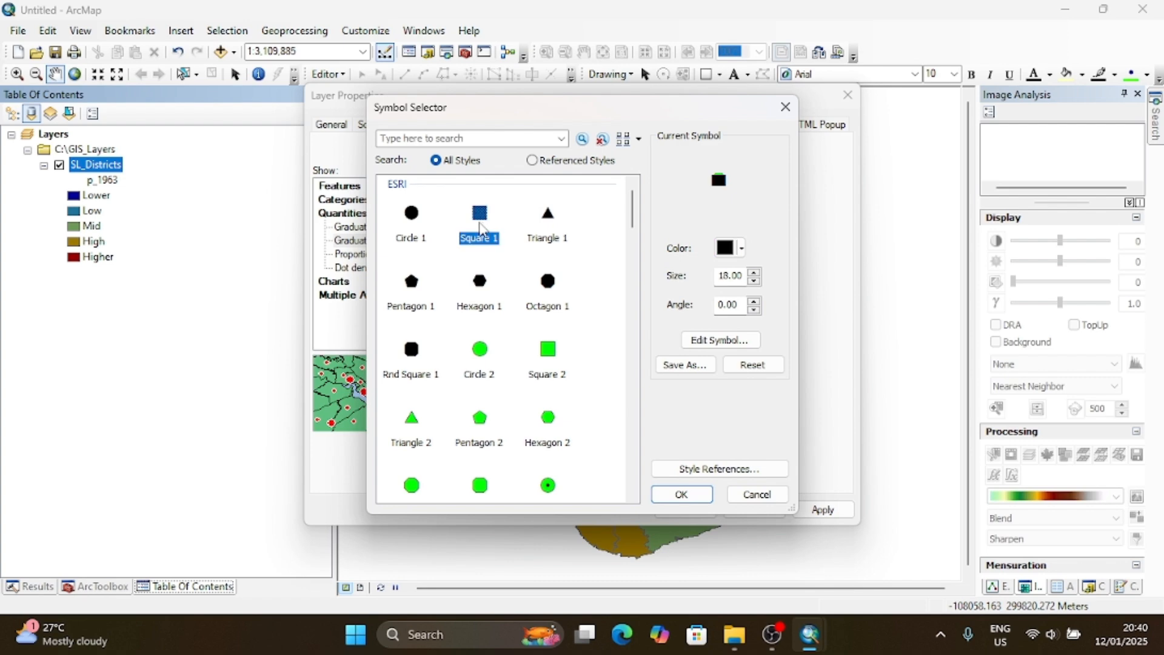
{"action": "left_click", "coordinate": [548, 273]}
{"action": "left_click", "coordinate": [549, 416]}
{"action": "left_click", "coordinate": [548, 485]}
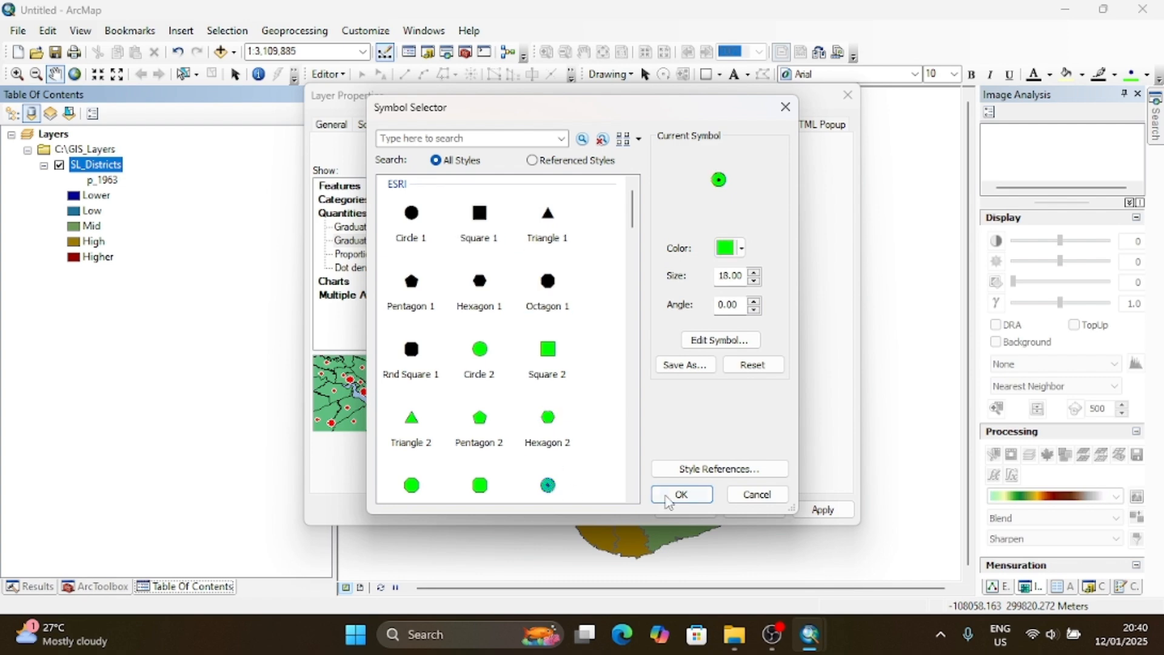
{"action": "left_click", "coordinate": [668, 498]}
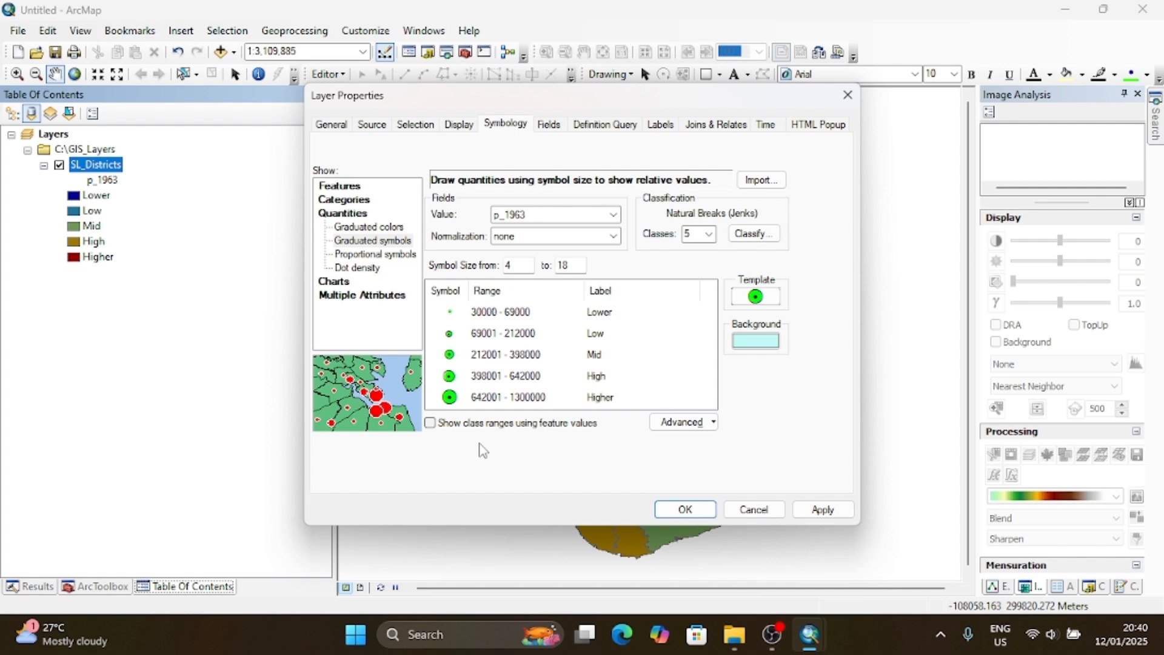
- Set the background symbol to the yellow Sun fill and apply the graduated symbols to the map
{"action": "left_click", "coordinate": [752, 343]}
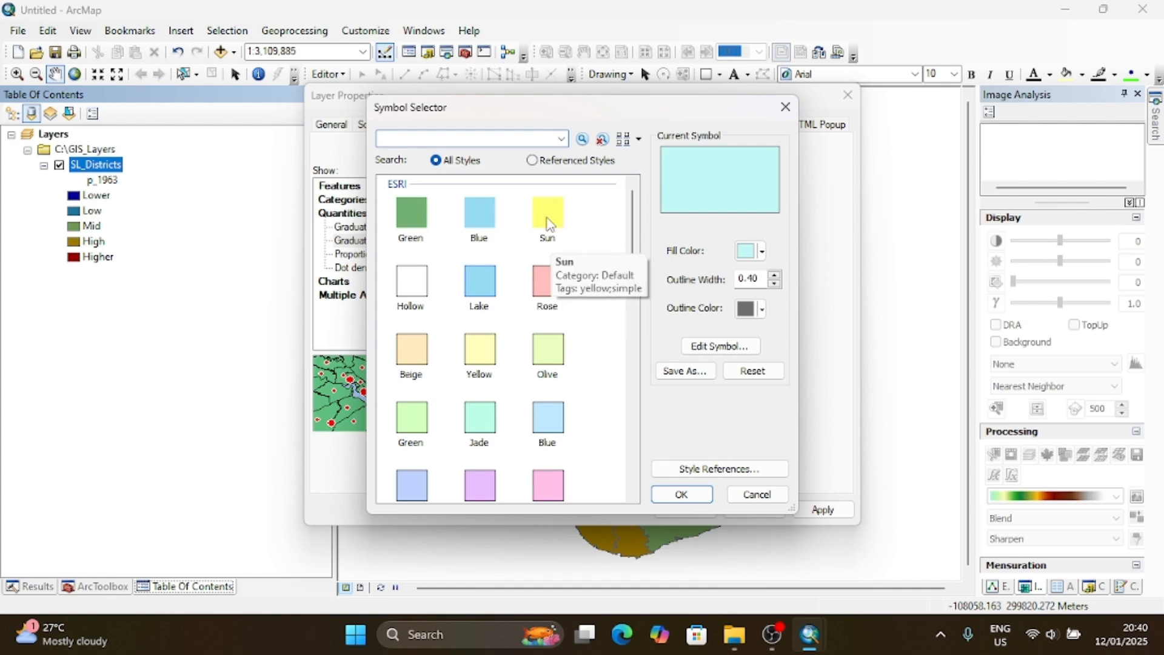
{"action": "left_click", "coordinate": [548, 218]}
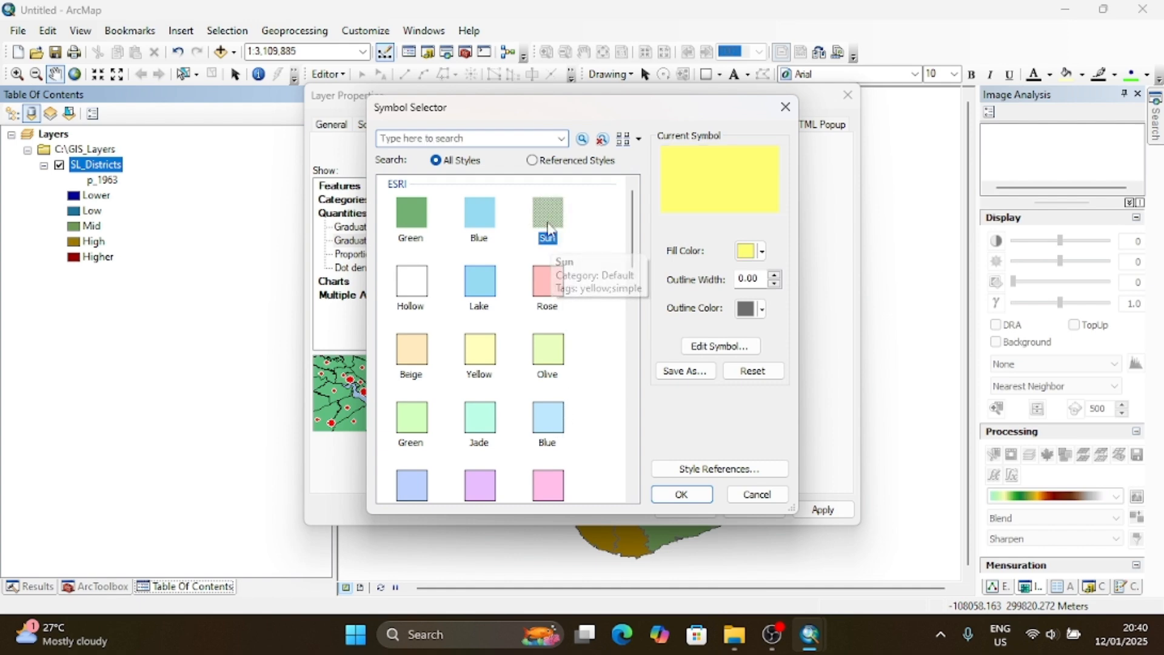
{"action": "left_click", "coordinate": [696, 501]}
{"action": "left_click", "coordinate": [688, 508]}
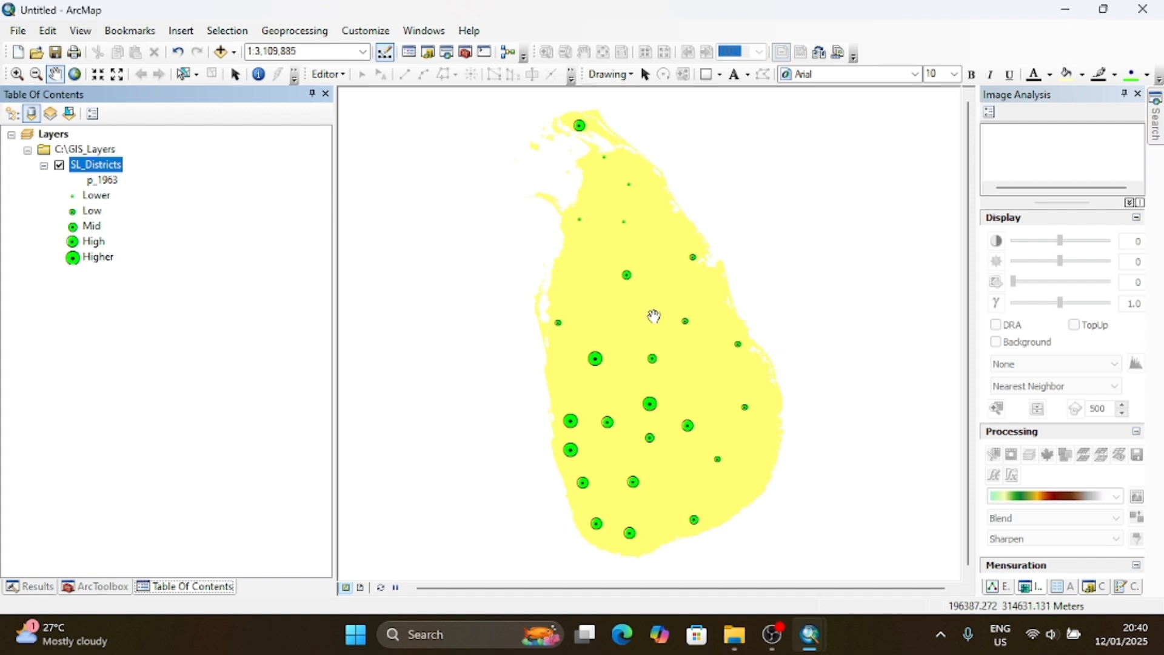
- Give the SL_Districts background symbol a wider black outline and apply it to the map
{"action": "left_click", "coordinate": [89, 169]}
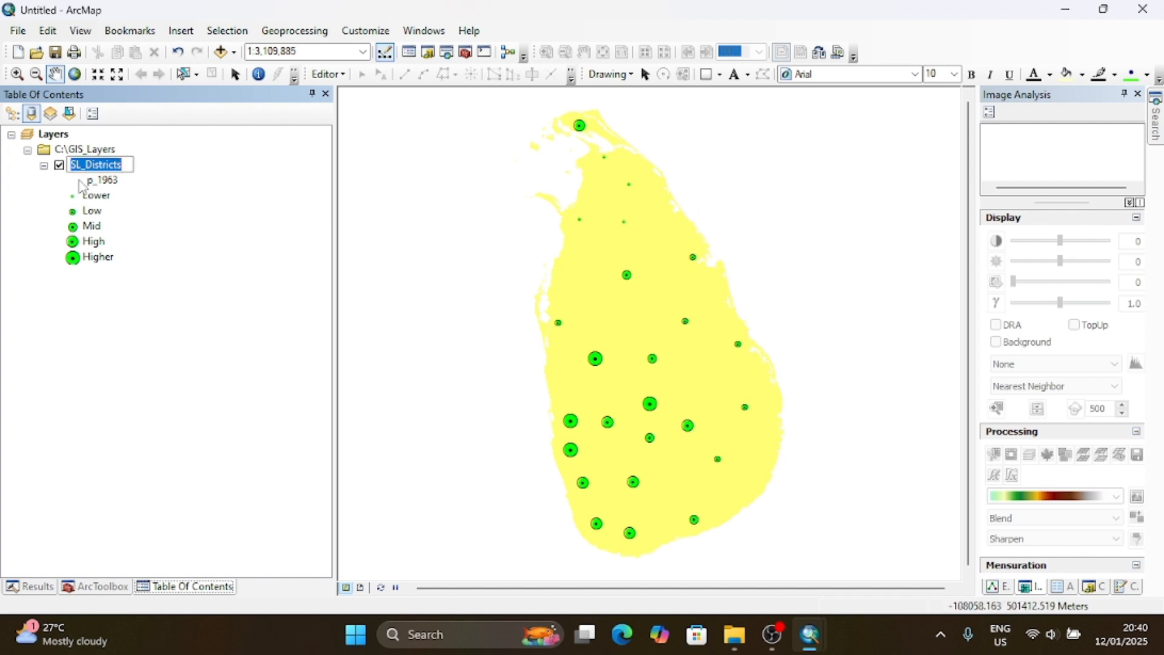
{"action": "left_click", "coordinate": [154, 178]}
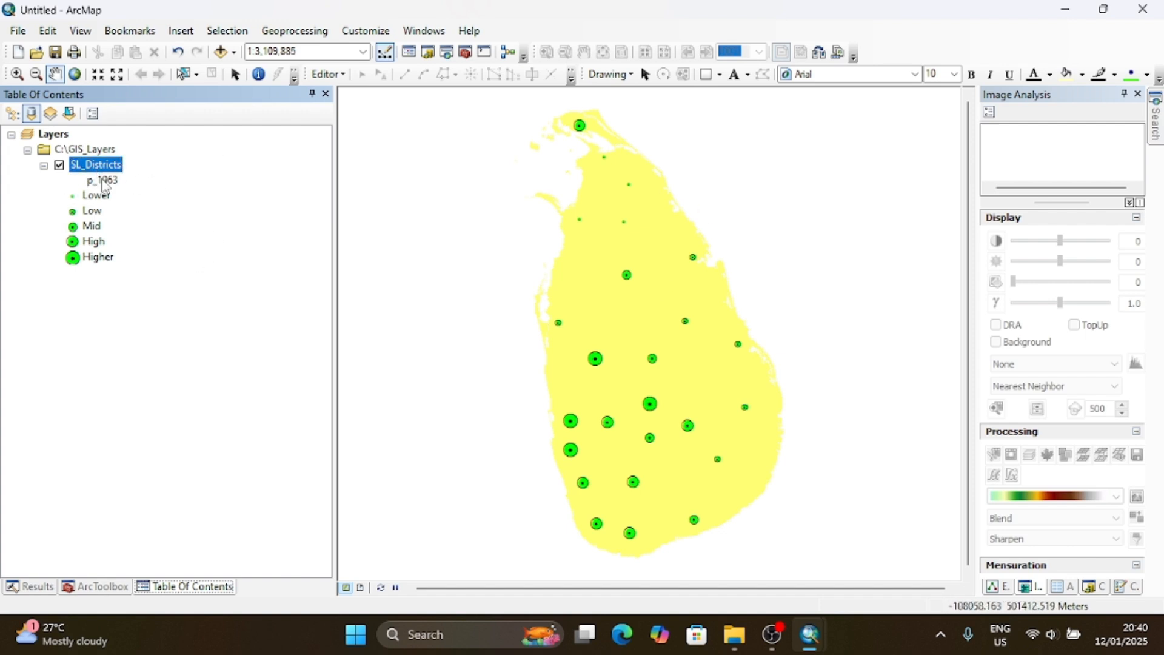
{"action": "right_click", "coordinate": [104, 174]}
{"action": "left_click", "coordinate": [195, 519]}
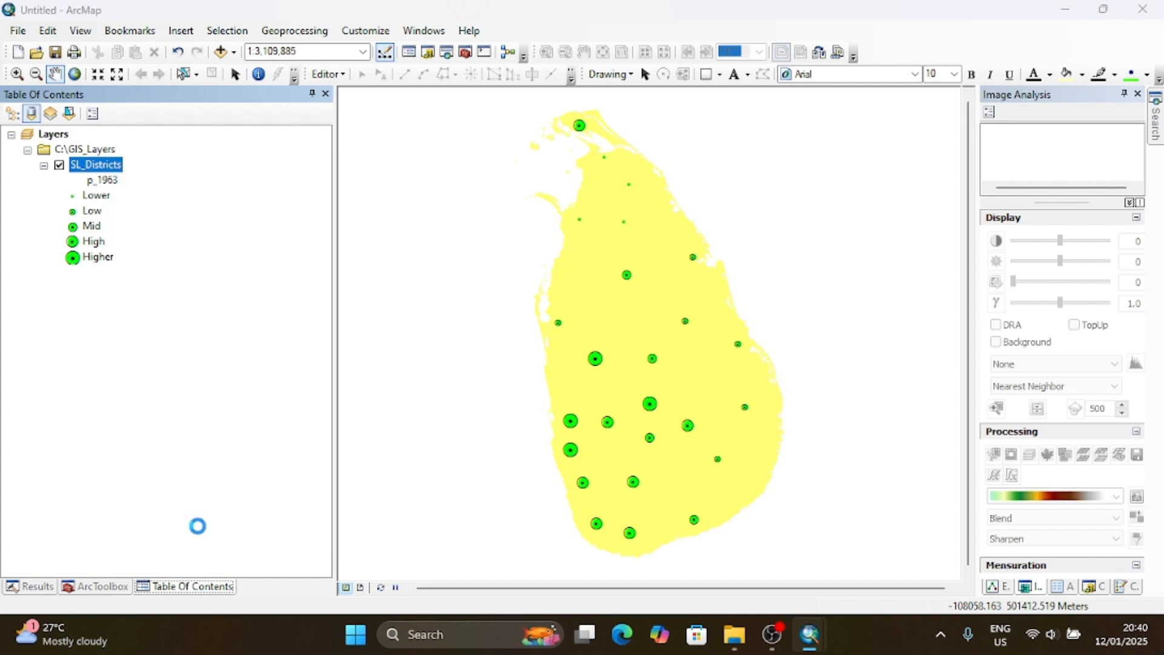
{"action": "left_click", "coordinate": [765, 341]}
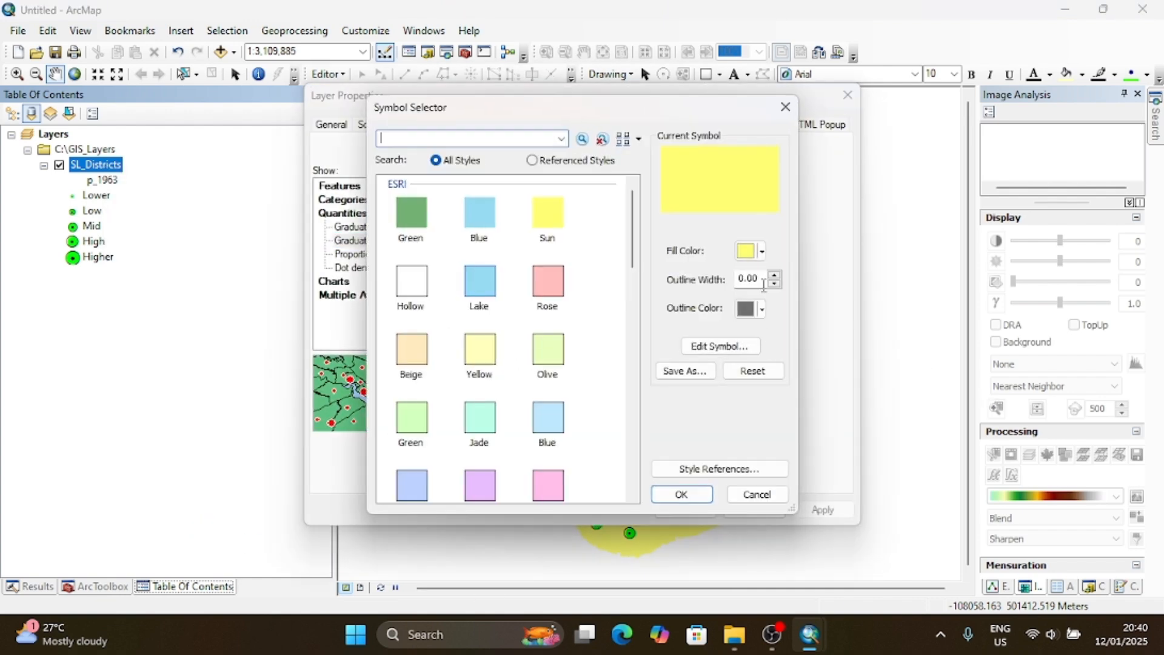
{"action": "left_click", "coordinate": [763, 311]}
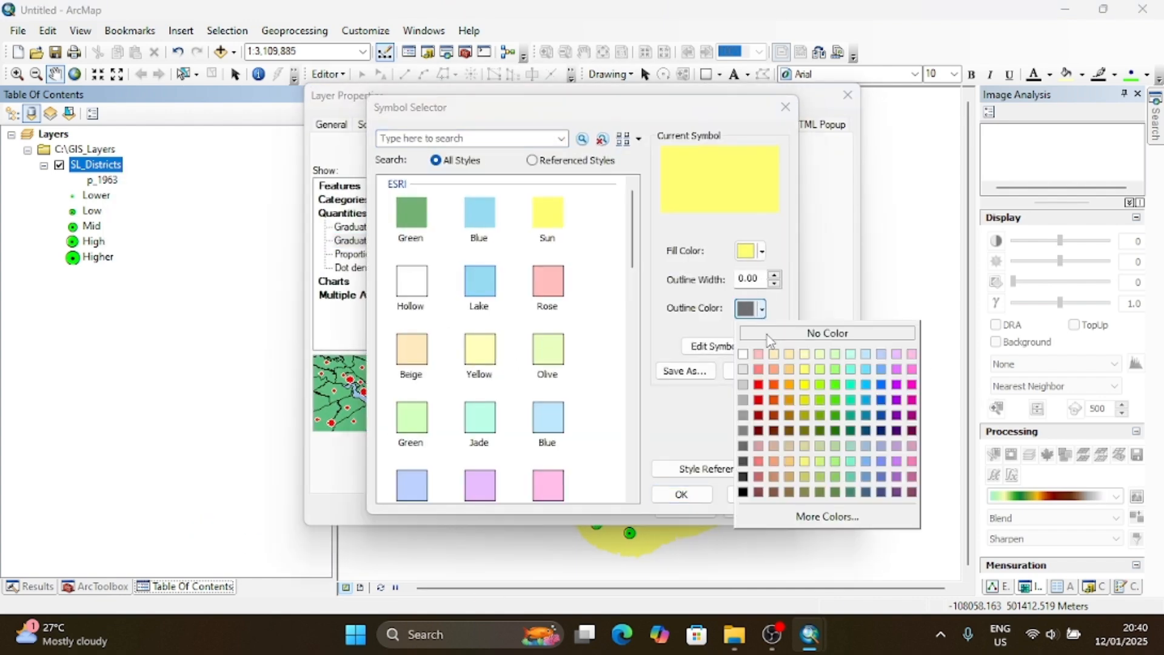
{"action": "left_click", "coordinate": [747, 492]}
{"action": "left_click", "coordinate": [774, 275]}
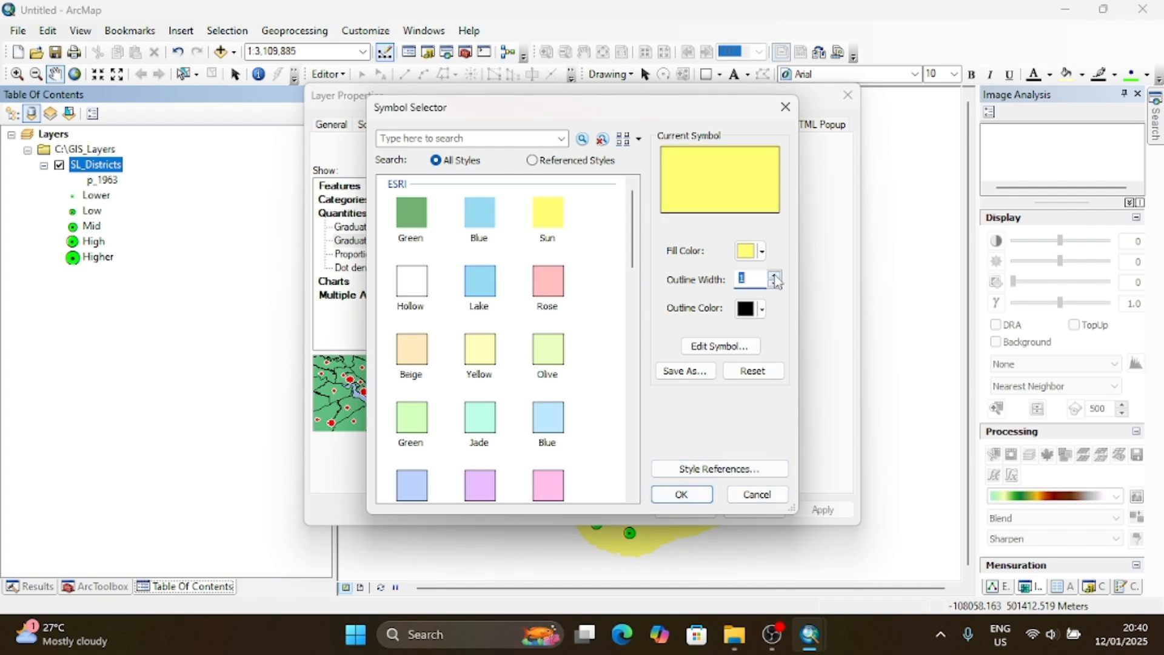
{"action": "left_click", "coordinate": [774, 275]}
{"action": "left_click", "coordinate": [694, 494]}
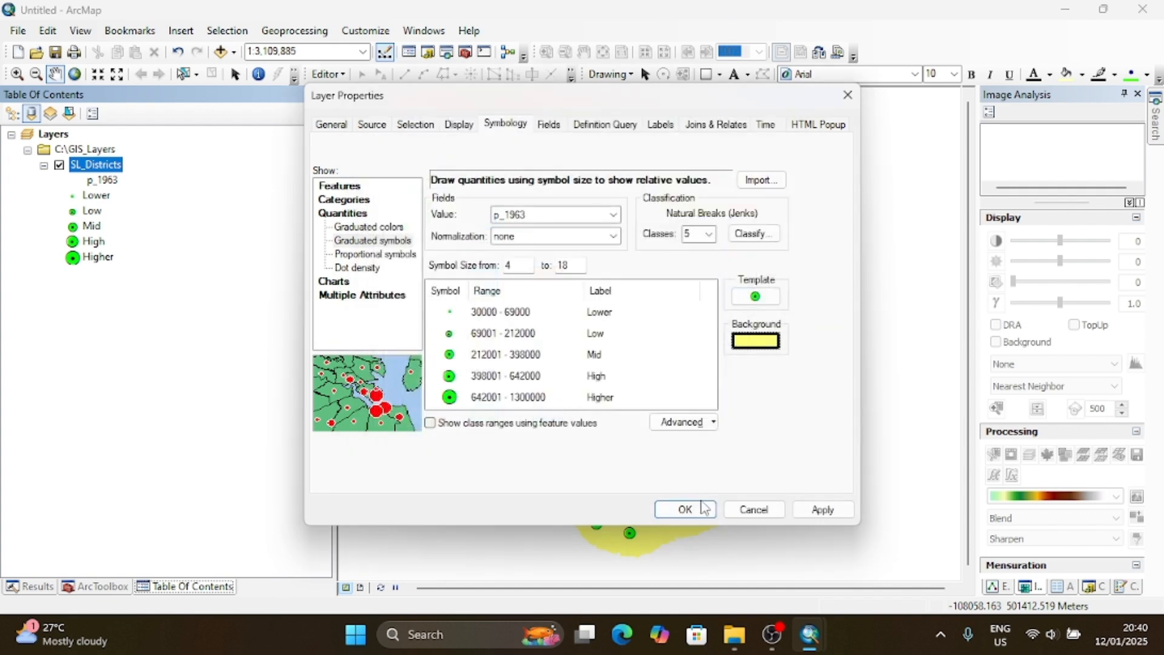
{"action": "left_click", "coordinate": [689, 509]}
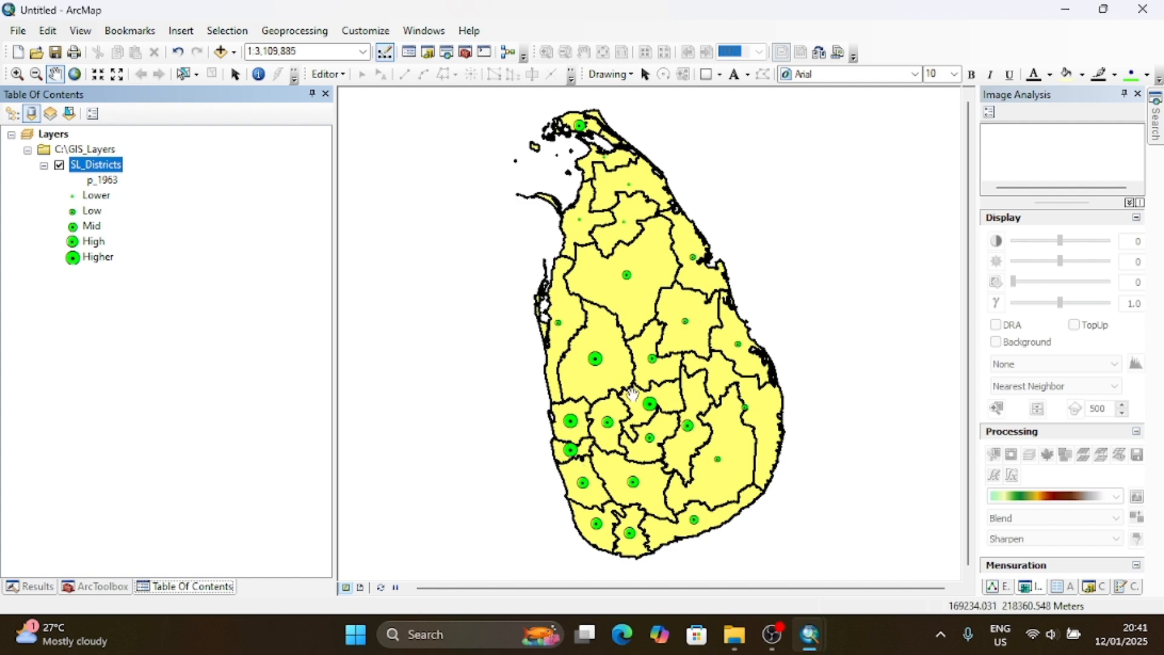
- Reopen the SL_Districts layer properties and switch the quantities display to proportional symbols
{"action": "right_click", "coordinate": [105, 168]}
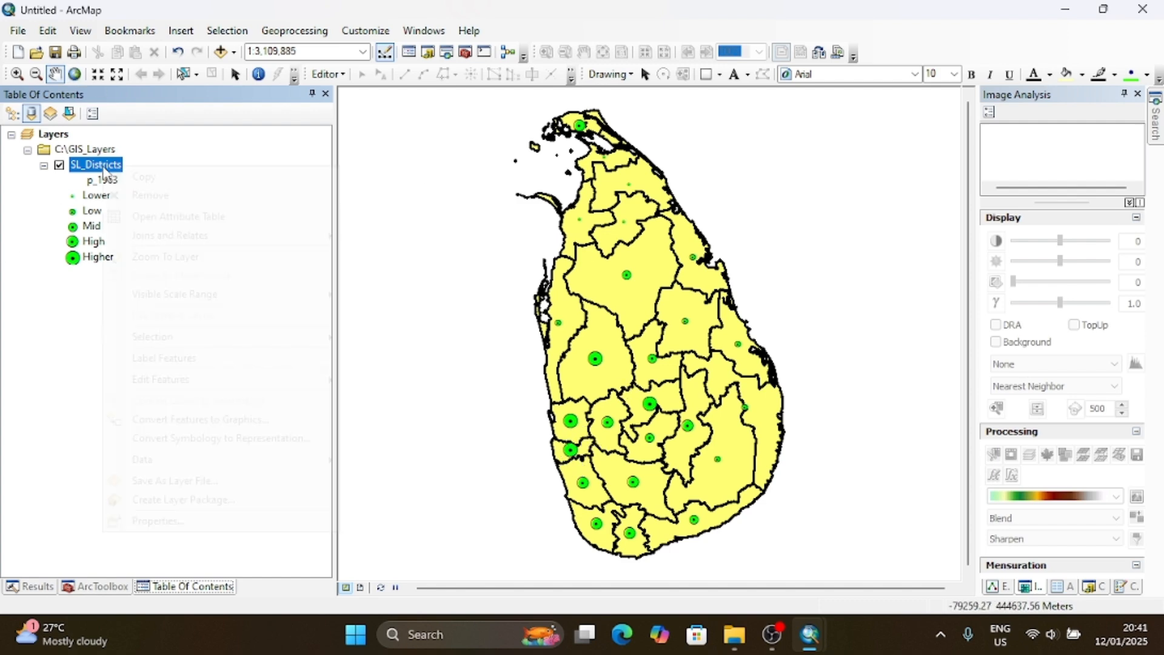
{"action": "left_click", "coordinate": [188, 520]}
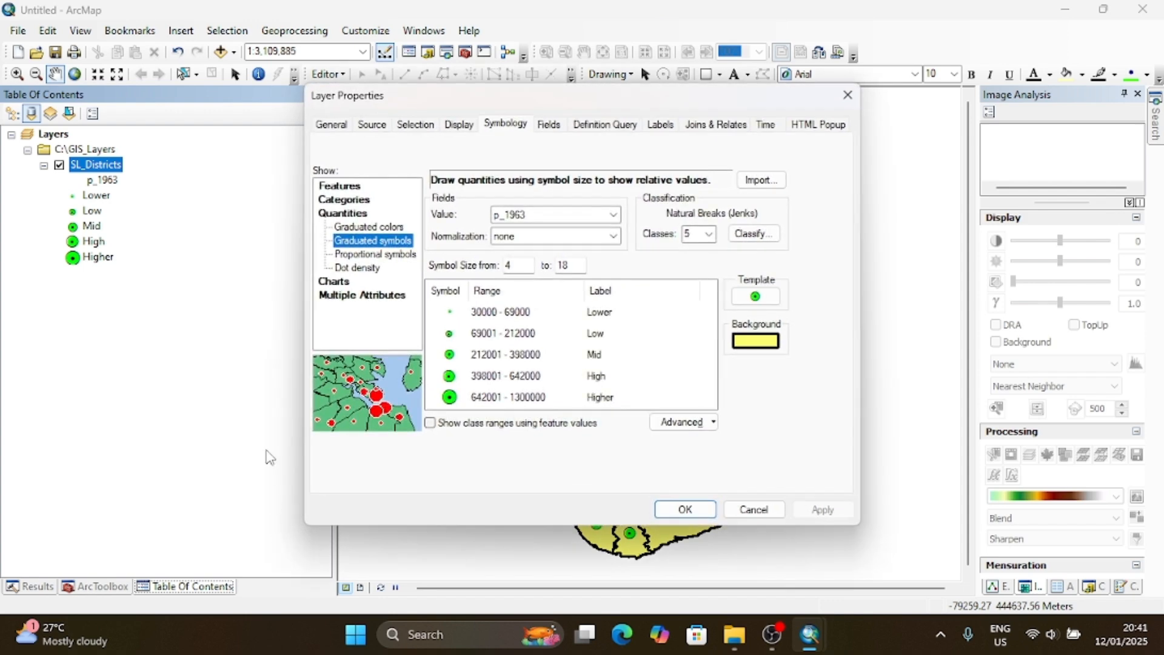
{"action": "left_click", "coordinate": [377, 230]}
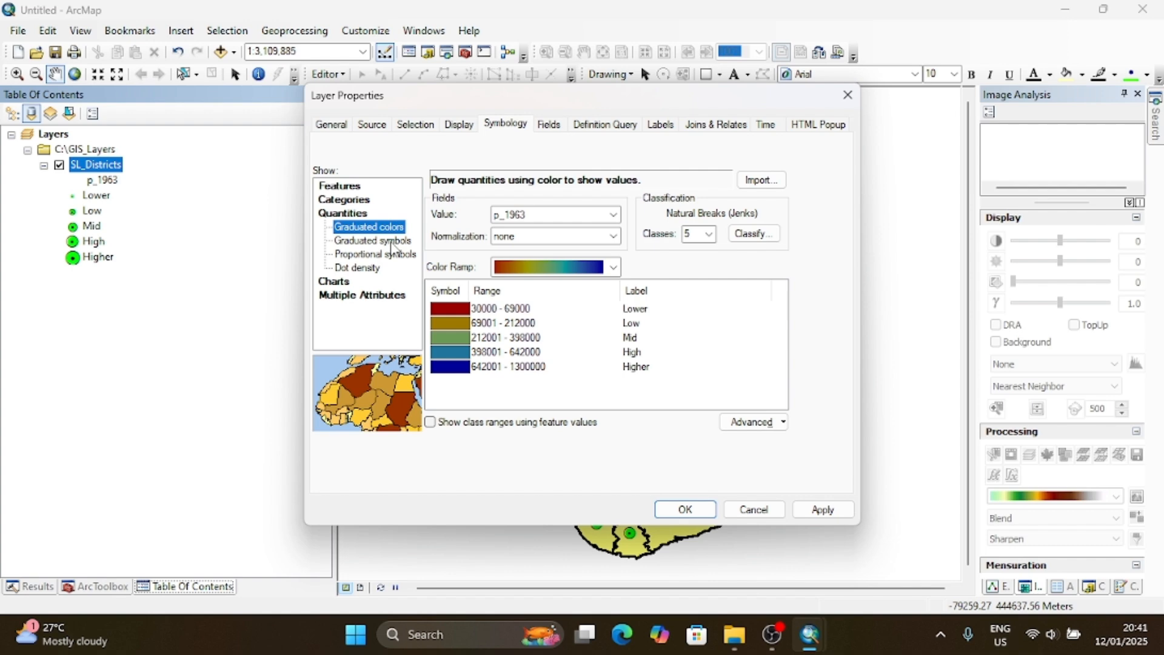
{"action": "left_click", "coordinate": [388, 254]}
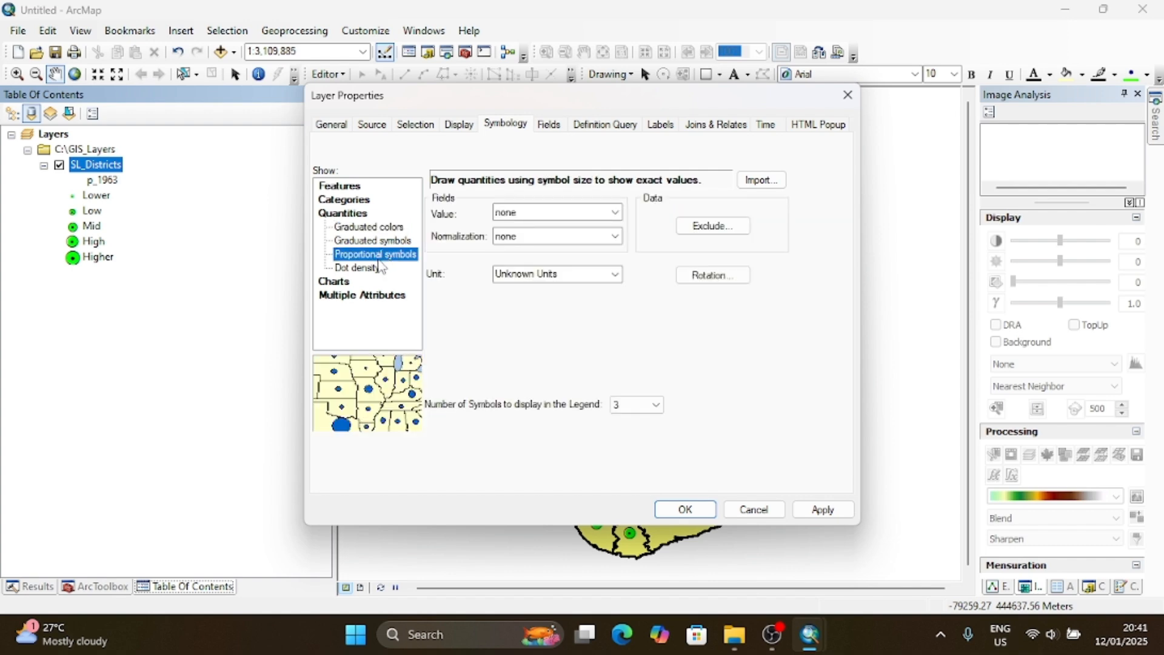
- Use the p_1963 field as the proportional symbols value and apply the symbology to the map
{"action": "left_click", "coordinate": [618, 217]}
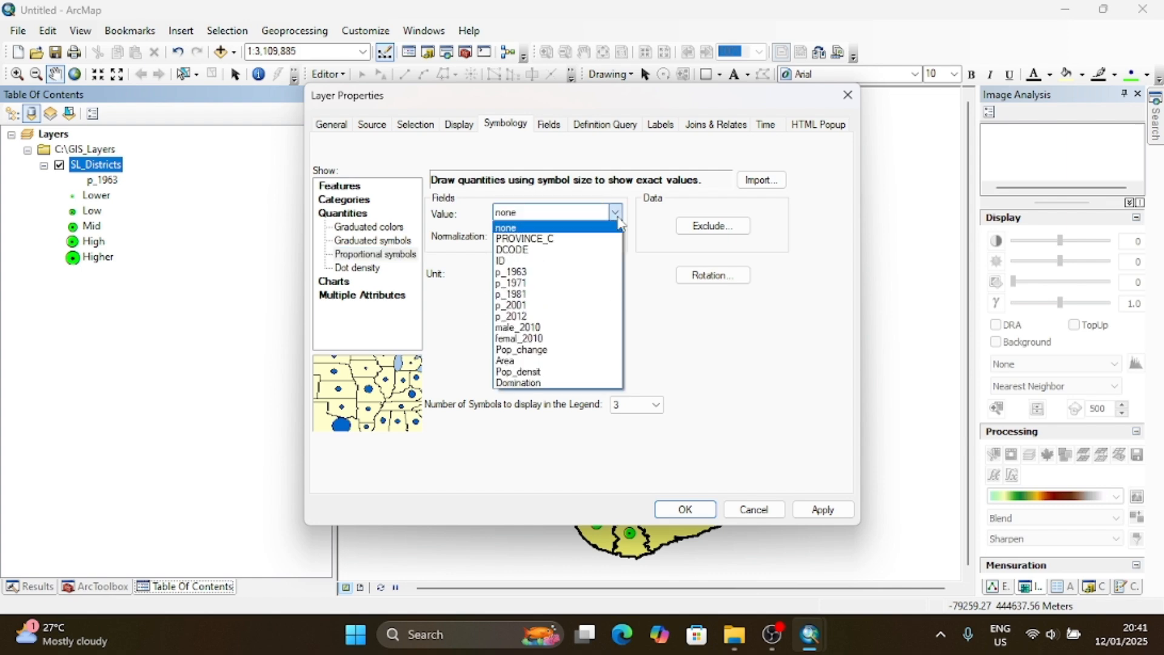
{"action": "left_click", "coordinate": [546, 270]}
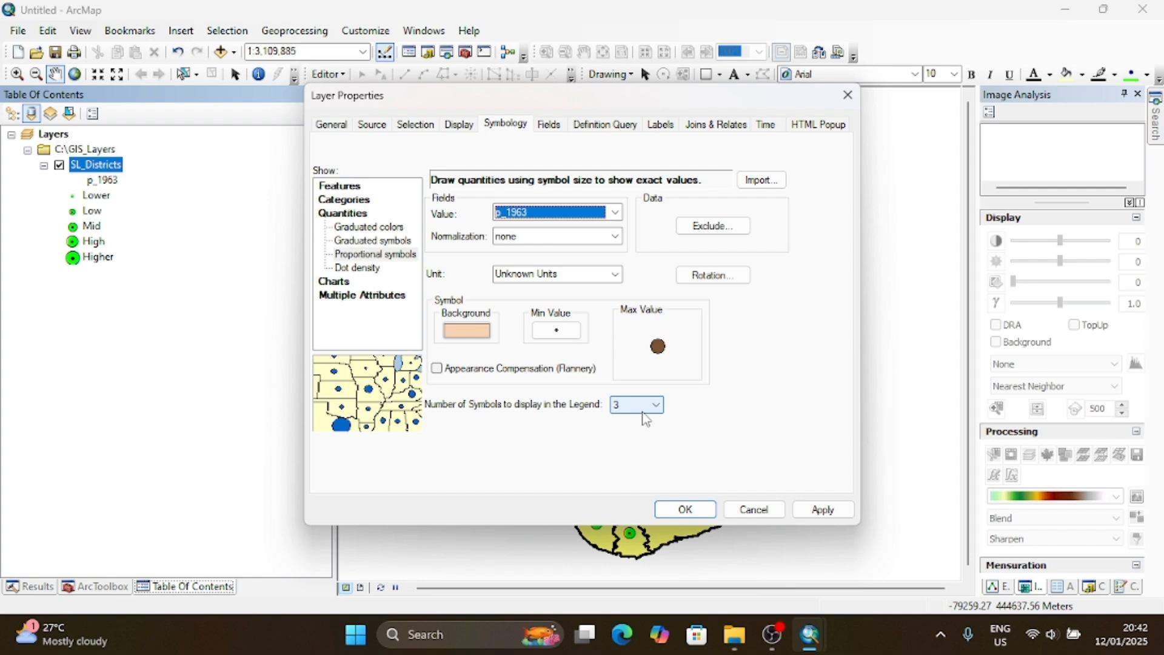
{"action": "left_click", "coordinate": [684, 509]}
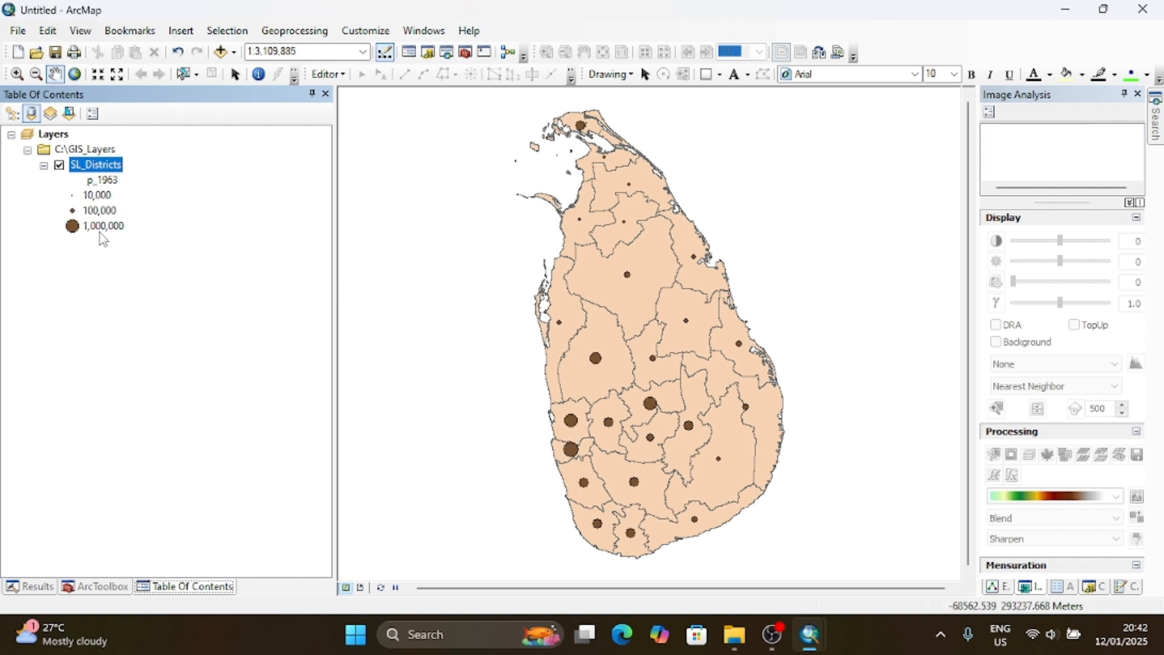
- Set the number of proportional symbols displayed in the SL_Districts legend to 5 and apply it
{"action": "right_click", "coordinate": [103, 165]}
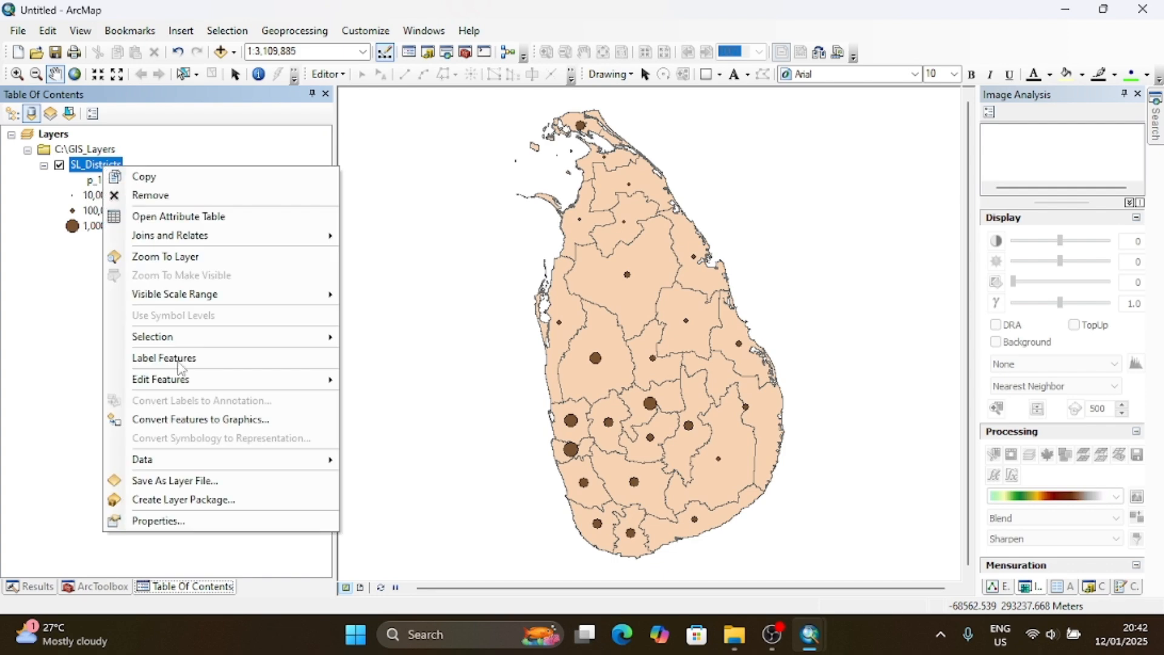
{"action": "left_click", "coordinate": [200, 519]}
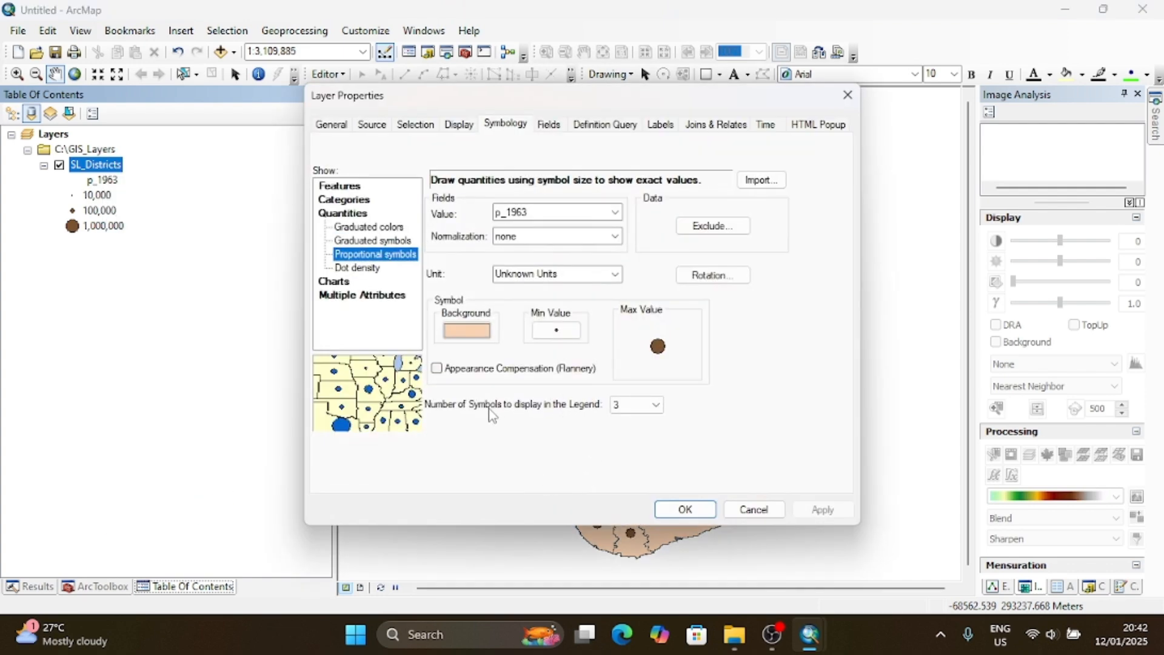
{"action": "left_click", "coordinate": [656, 406]}
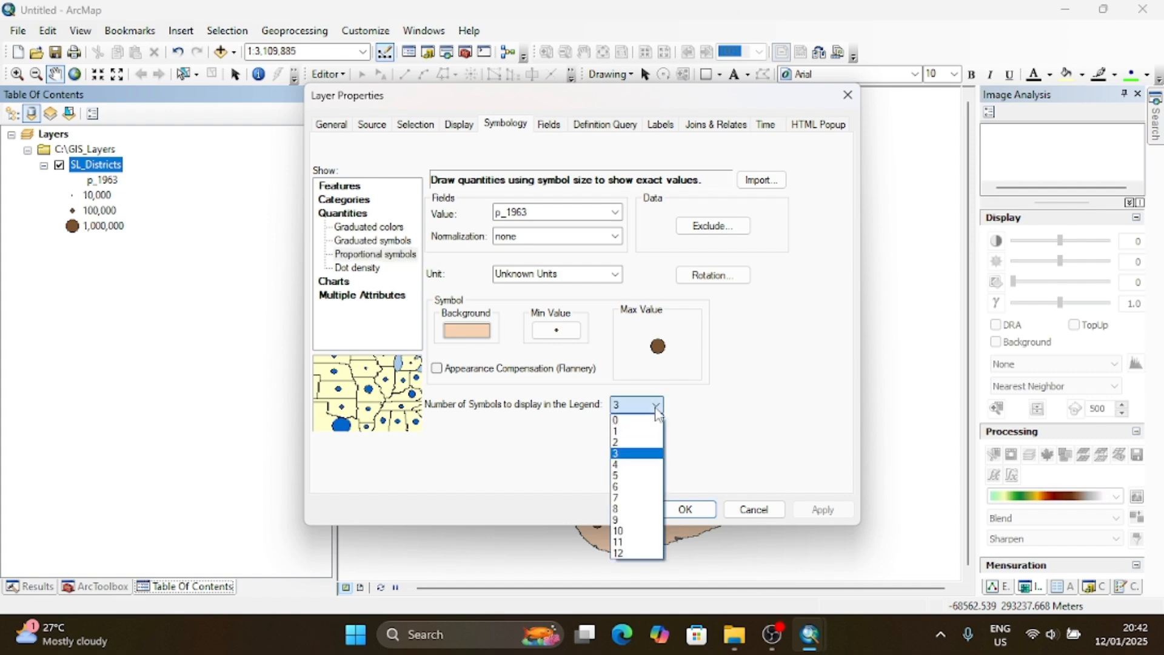
{"action": "left_click", "coordinate": [616, 477]}
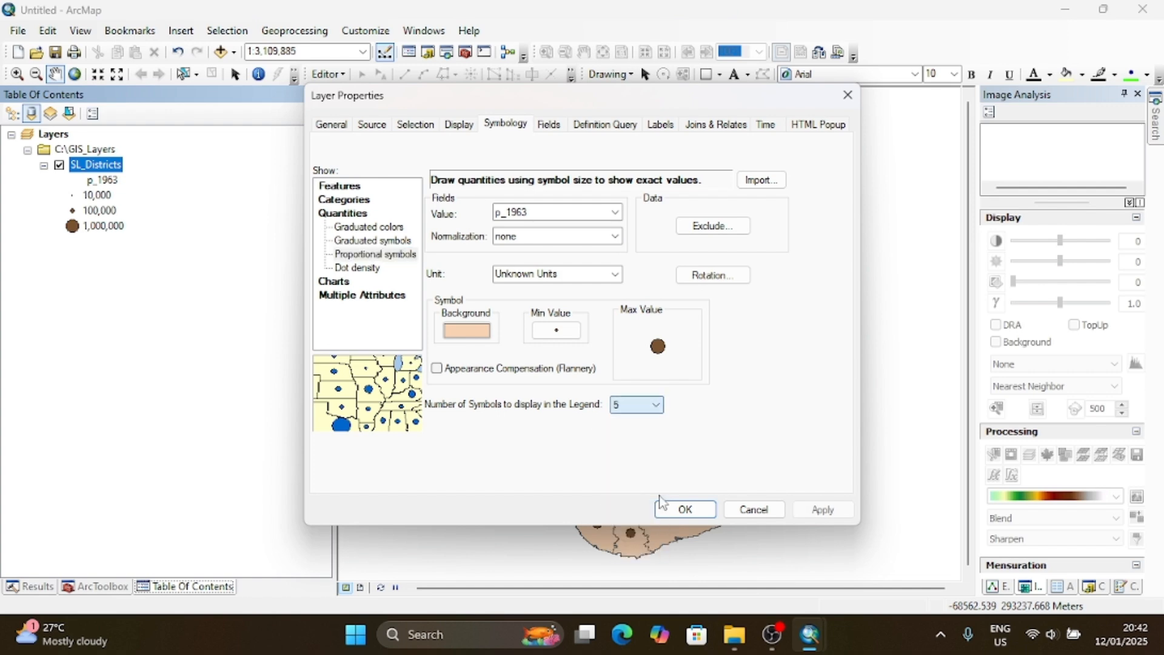
{"action": "left_click", "coordinate": [685, 510]}
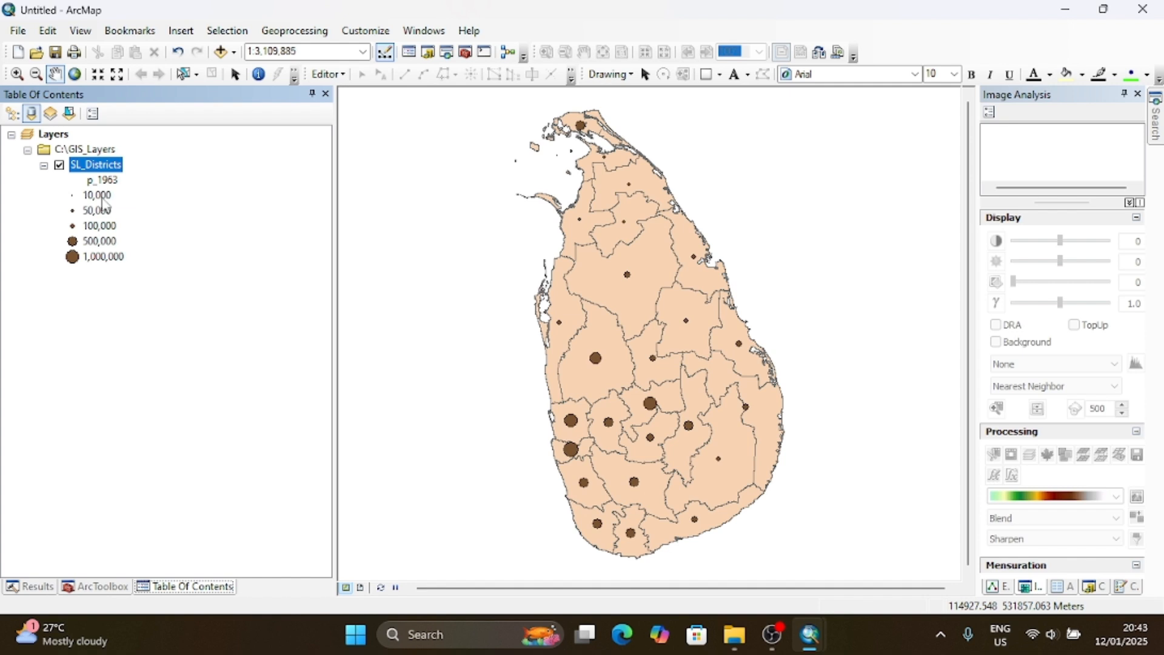
{"action": "left_click", "coordinate": [98, 226]}
{"action": "left_click", "coordinate": [99, 276]}
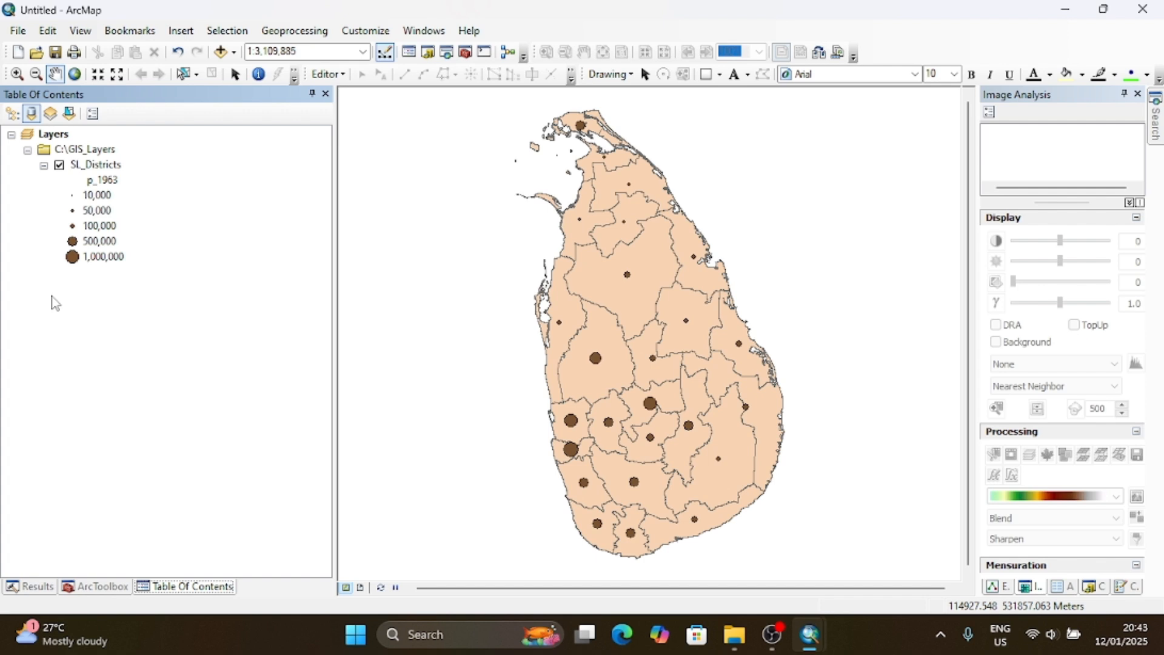
- Switch the SL_Districts quantities display to dot density using the p_1963 field and apply it to the map
{"action": "right_click", "coordinate": [103, 166]}
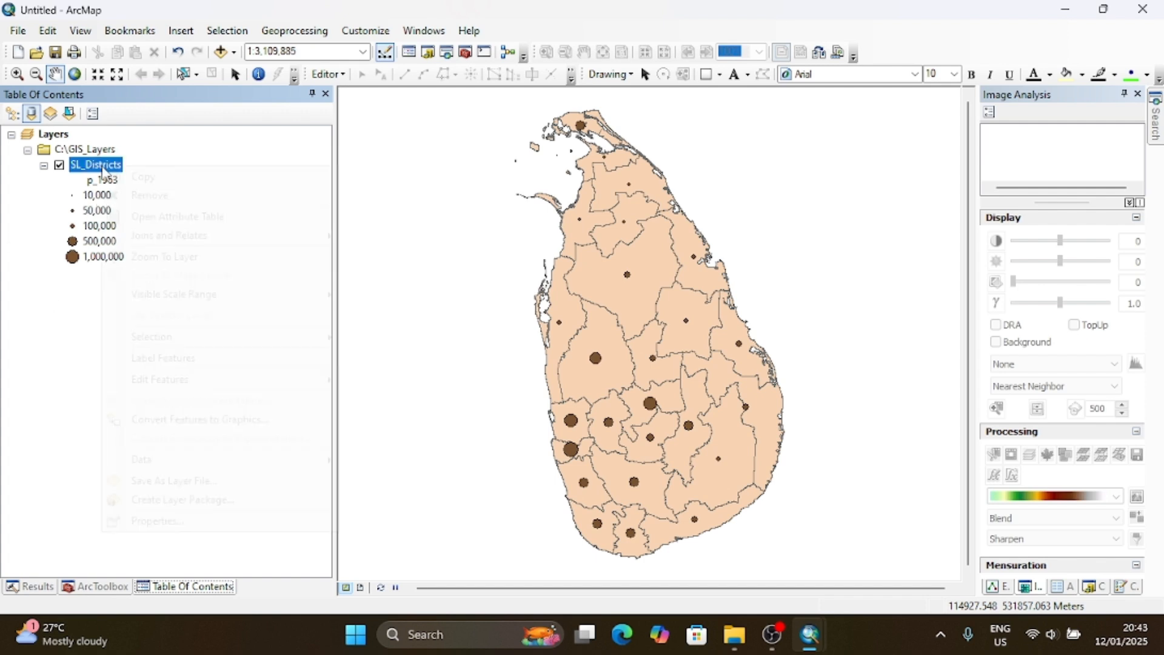
{"action": "left_click", "coordinate": [180, 520]}
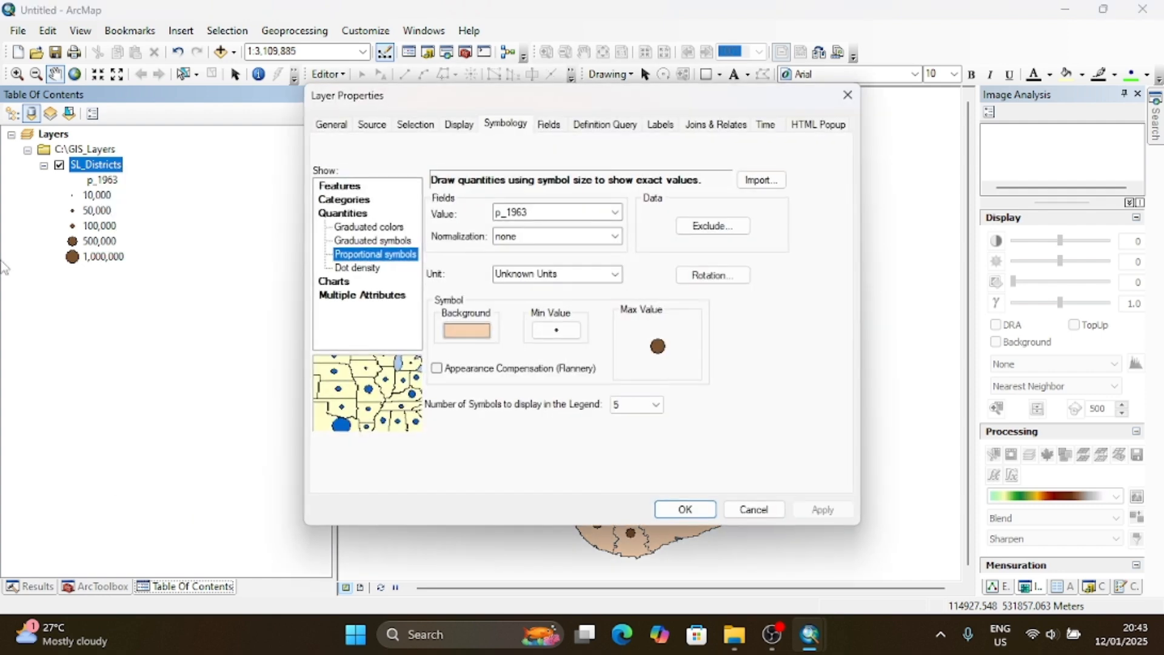
{"action": "left_click", "coordinate": [355, 268]}
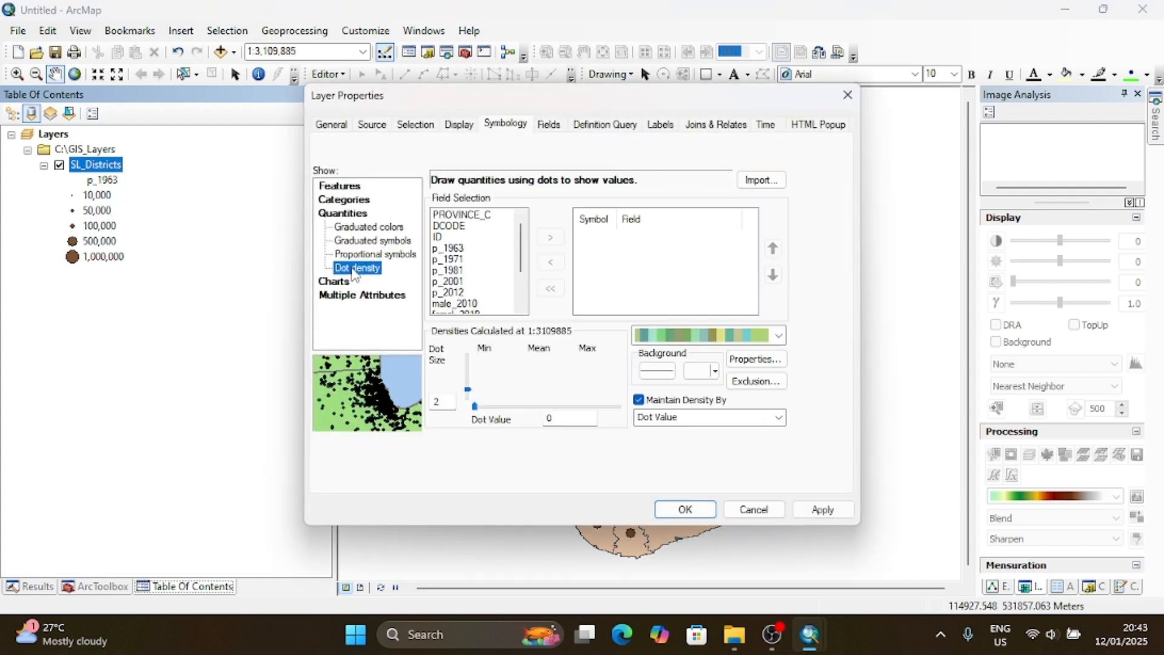
{"action": "left_click", "coordinate": [451, 250]}
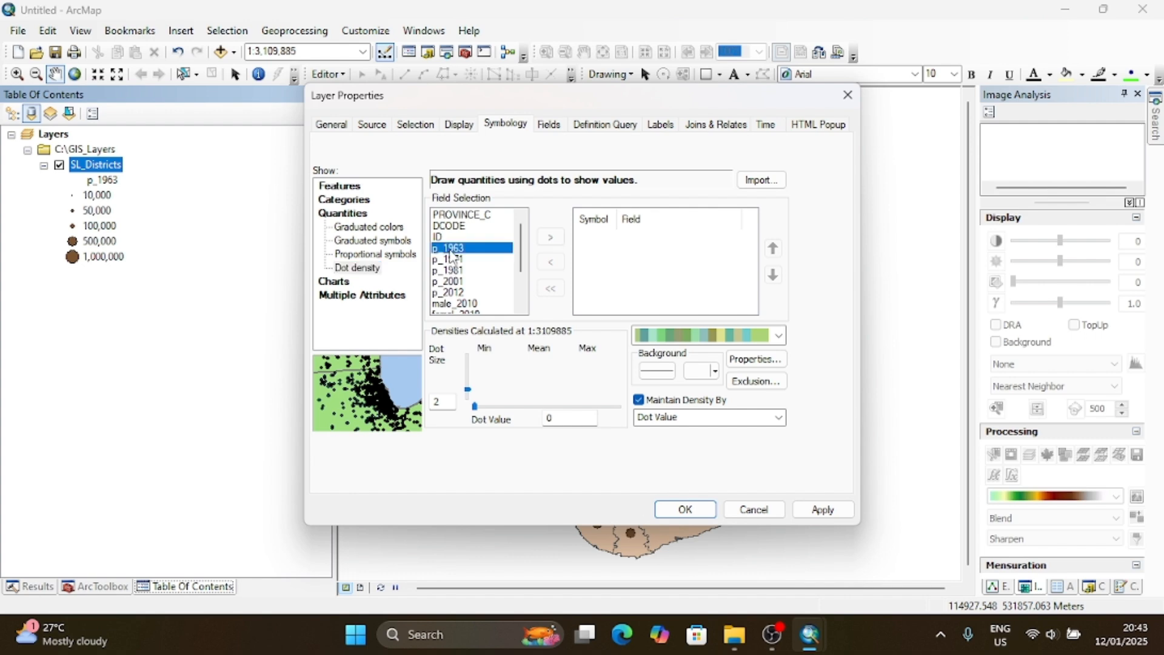
{"action": "left_click", "coordinate": [368, 257]}
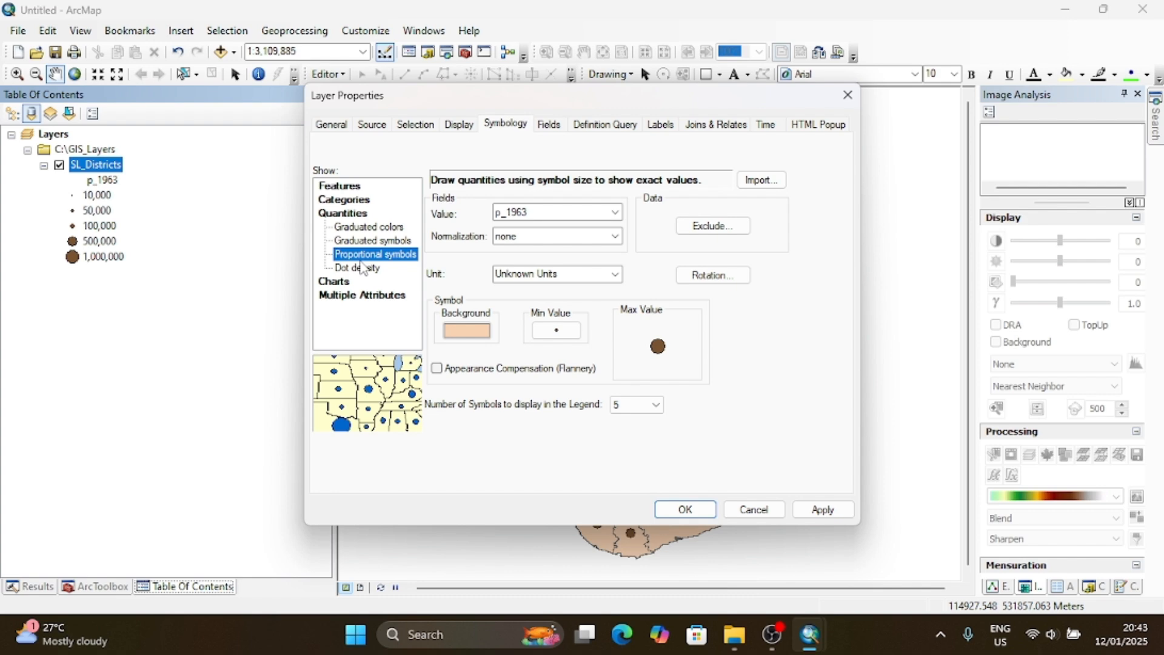
{"action": "left_click", "coordinate": [363, 269]}
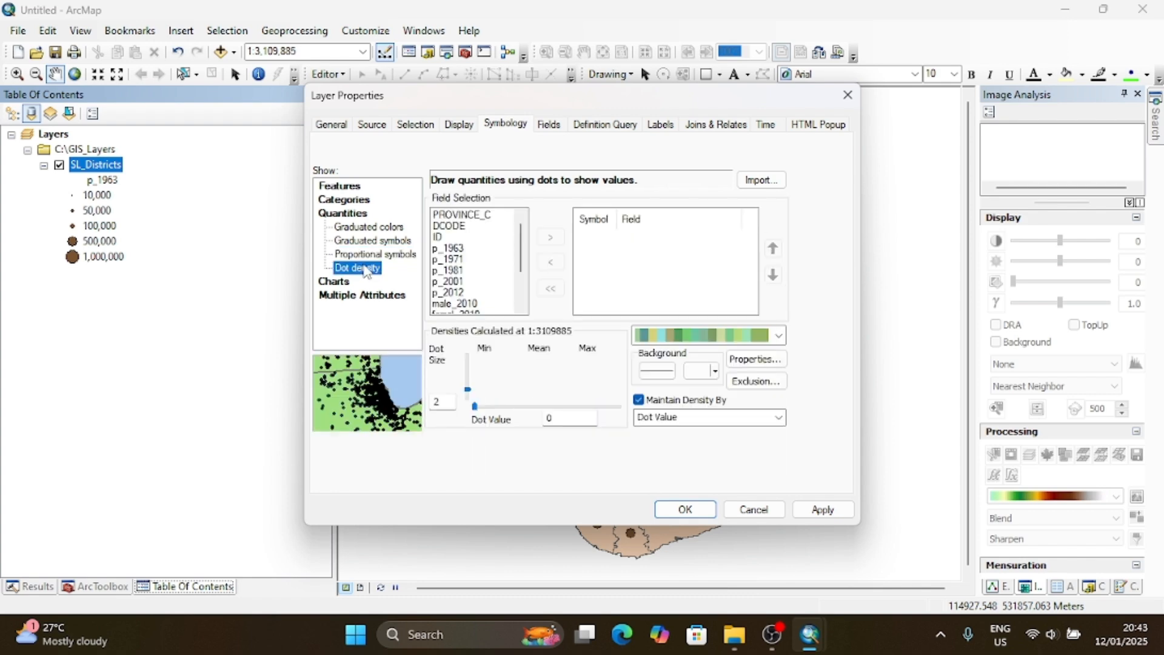
{"action": "left_click", "coordinate": [470, 254]}
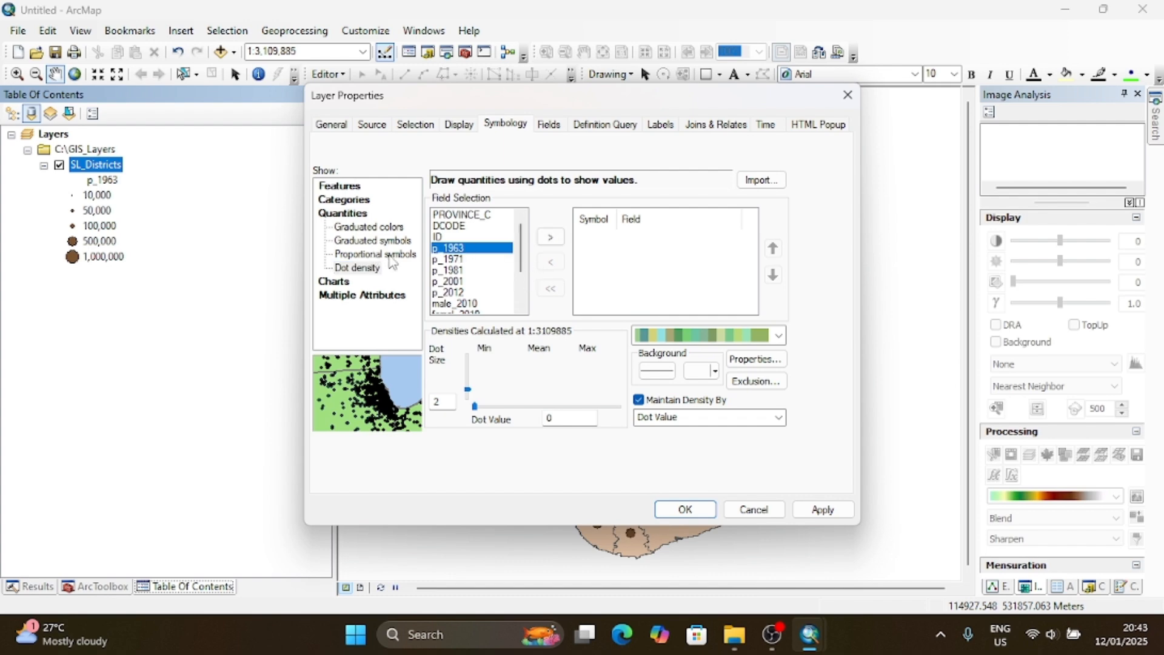
{"action": "left_click", "coordinate": [549, 237]}
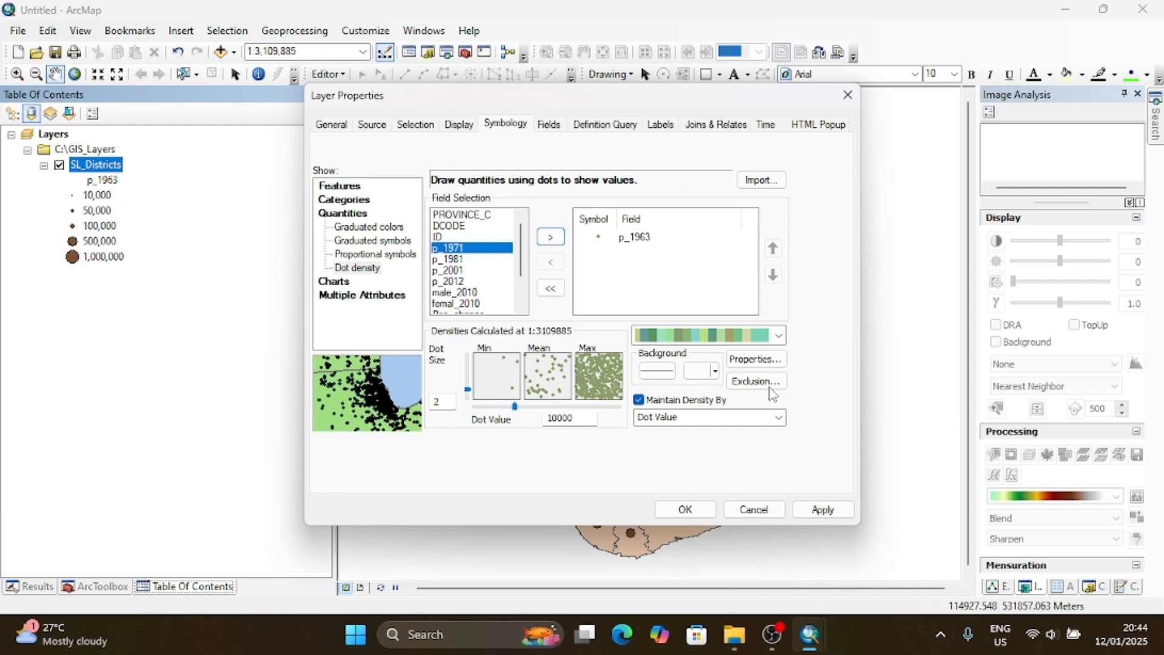
{"action": "left_click", "coordinate": [783, 336]}
{"action": "left_click", "coordinate": [823, 341]}
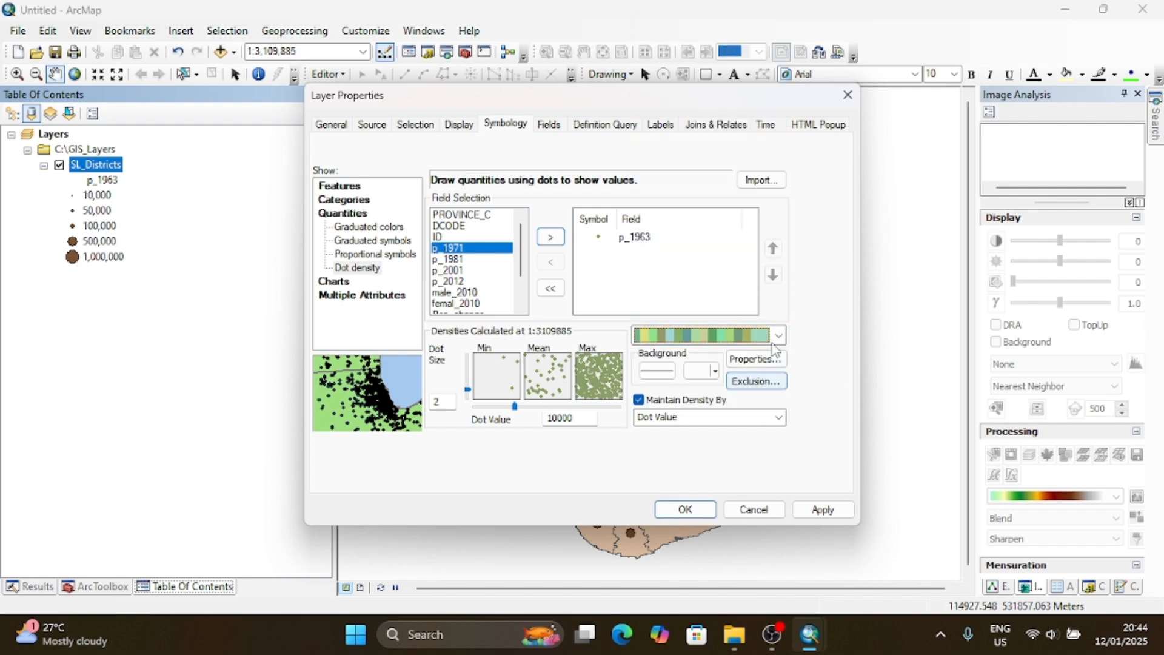
{"action": "left_click", "coordinate": [691, 513]}
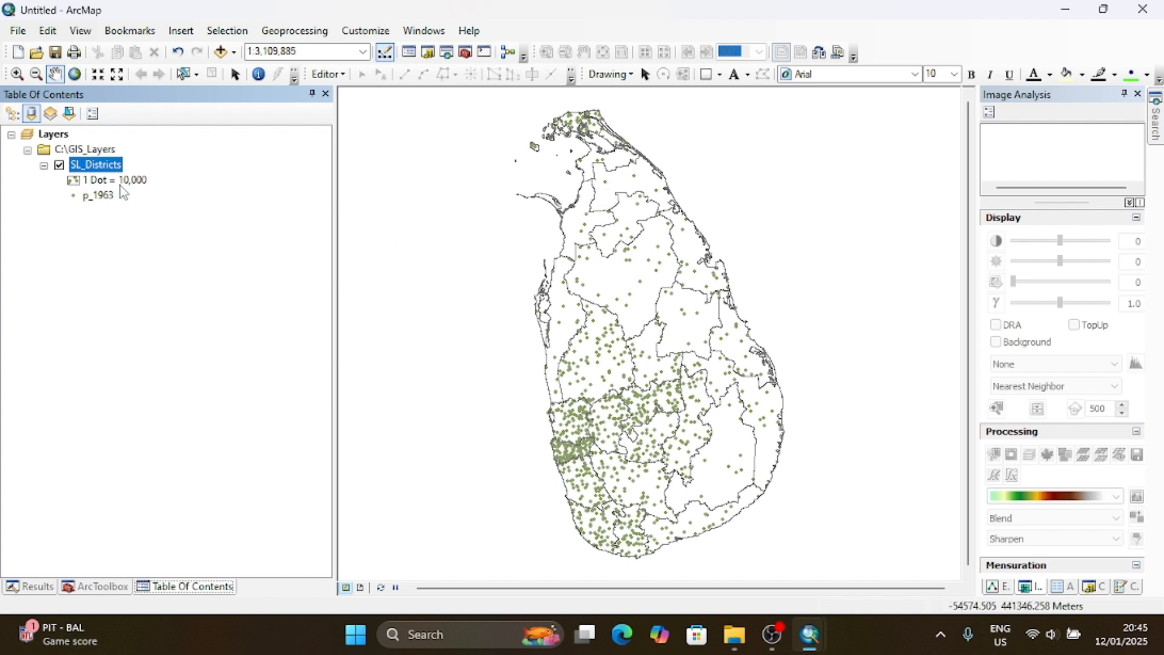
- Set the dot value of the SL_Districts dot density map to 20000 and apply it
{"action": "right_click", "coordinate": [106, 172]}
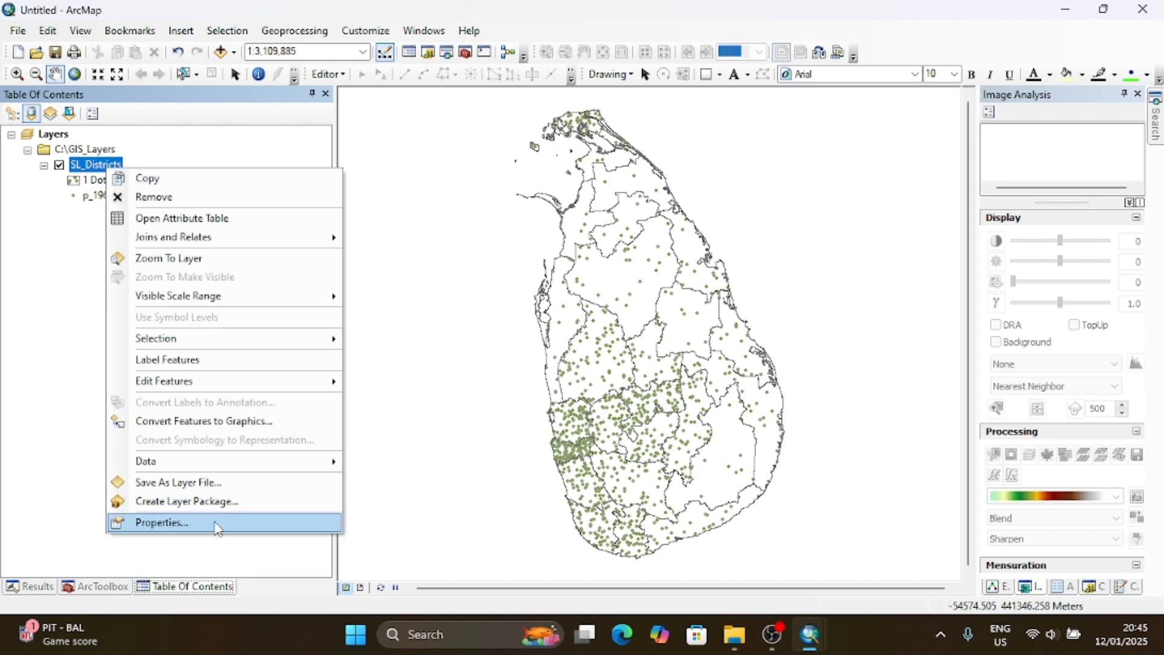
{"action": "left_click", "coordinate": [161, 522]}
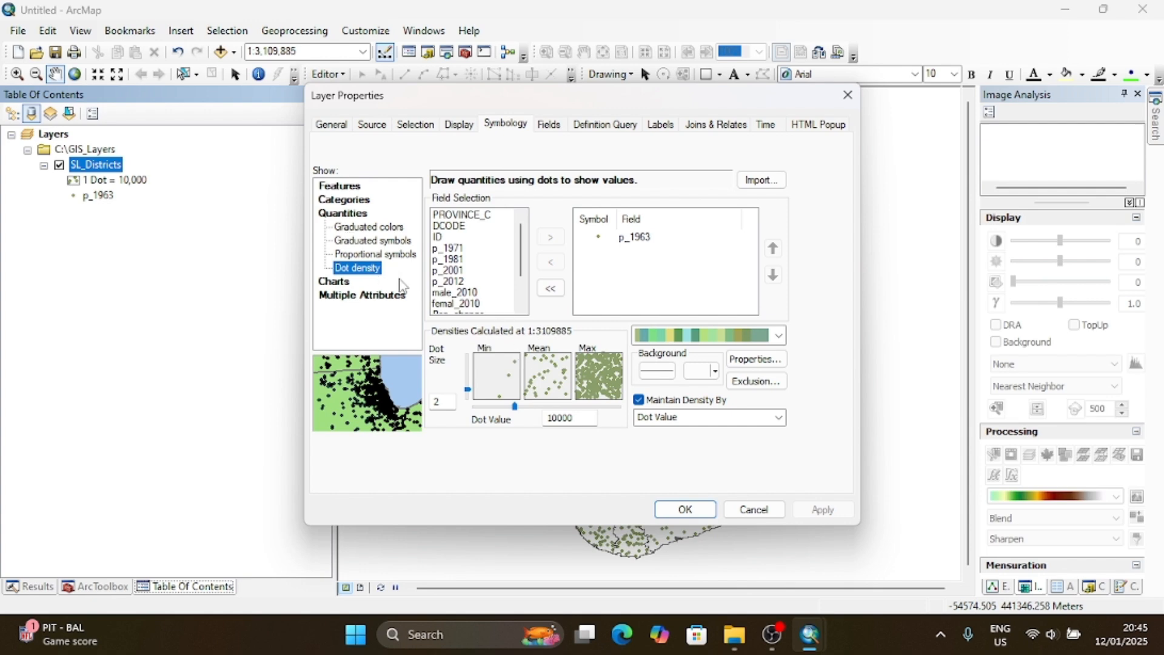
{"action": "left_click", "coordinate": [580, 423]}
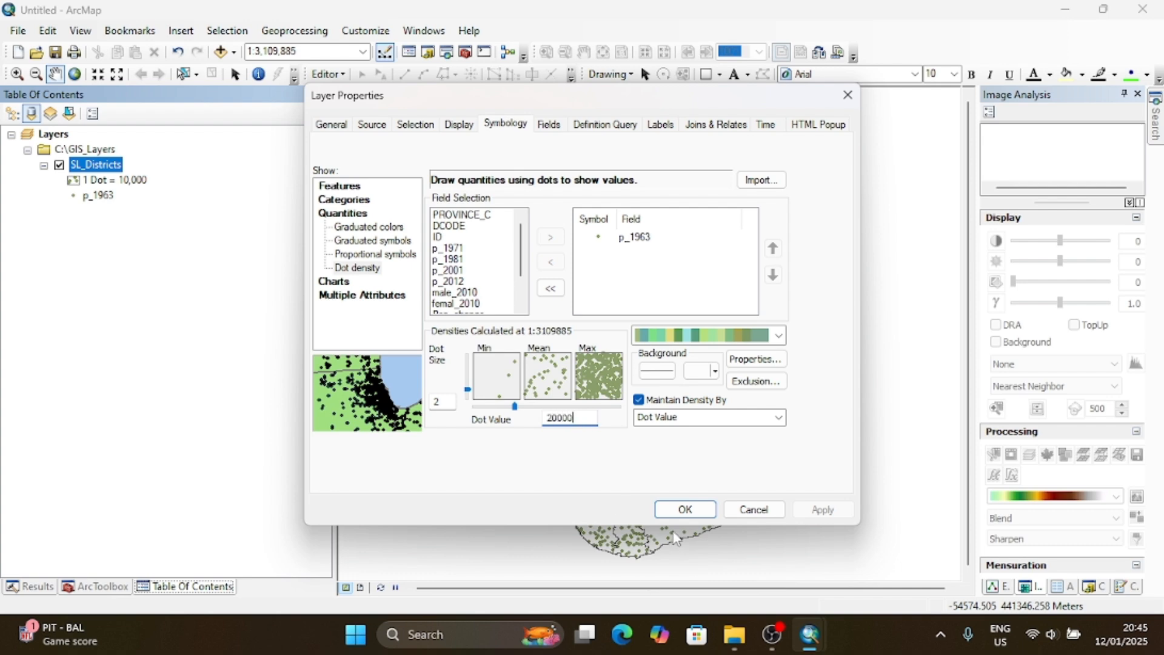
{"action": "left_click", "coordinate": [684, 511]}
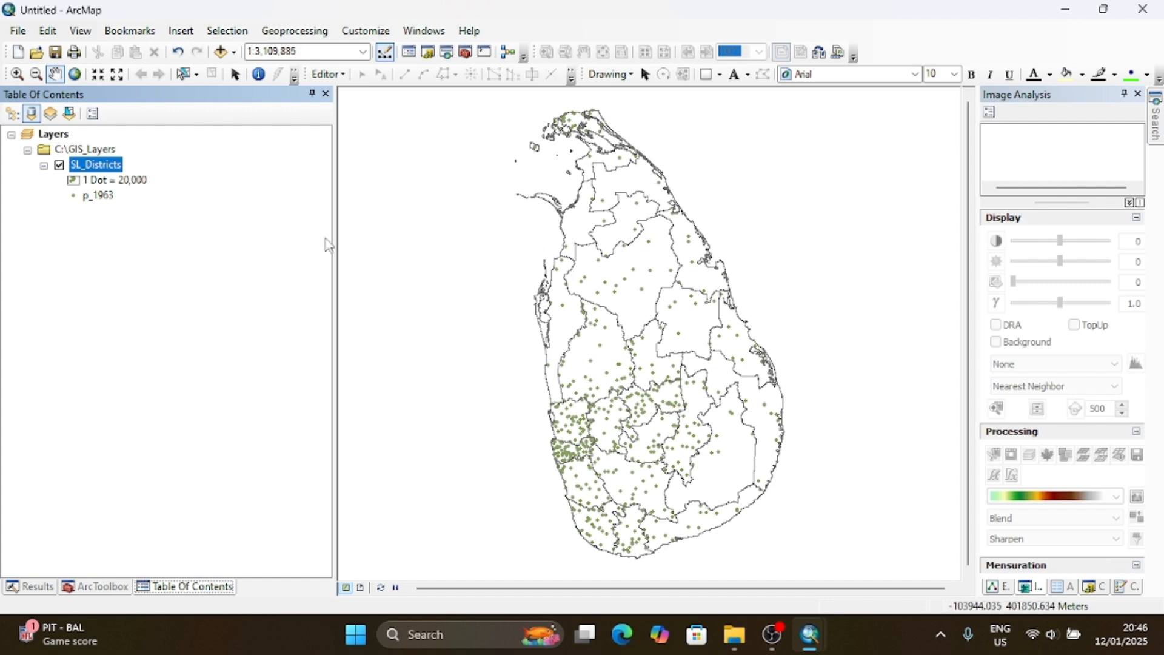
- Symbolize SL_Districts with pie charts of the p_1963, p_1971 and p_1981 fields and apply them to the map
{"action": "right_click", "coordinate": [105, 163]}
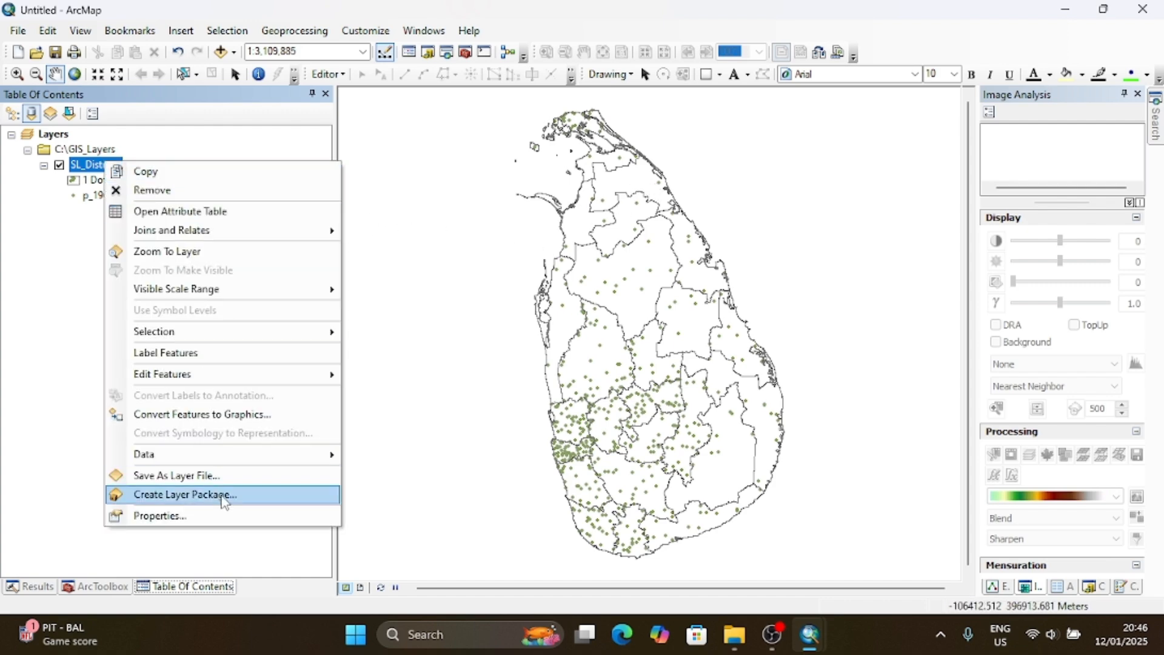
{"action": "left_click", "coordinate": [212, 513]}
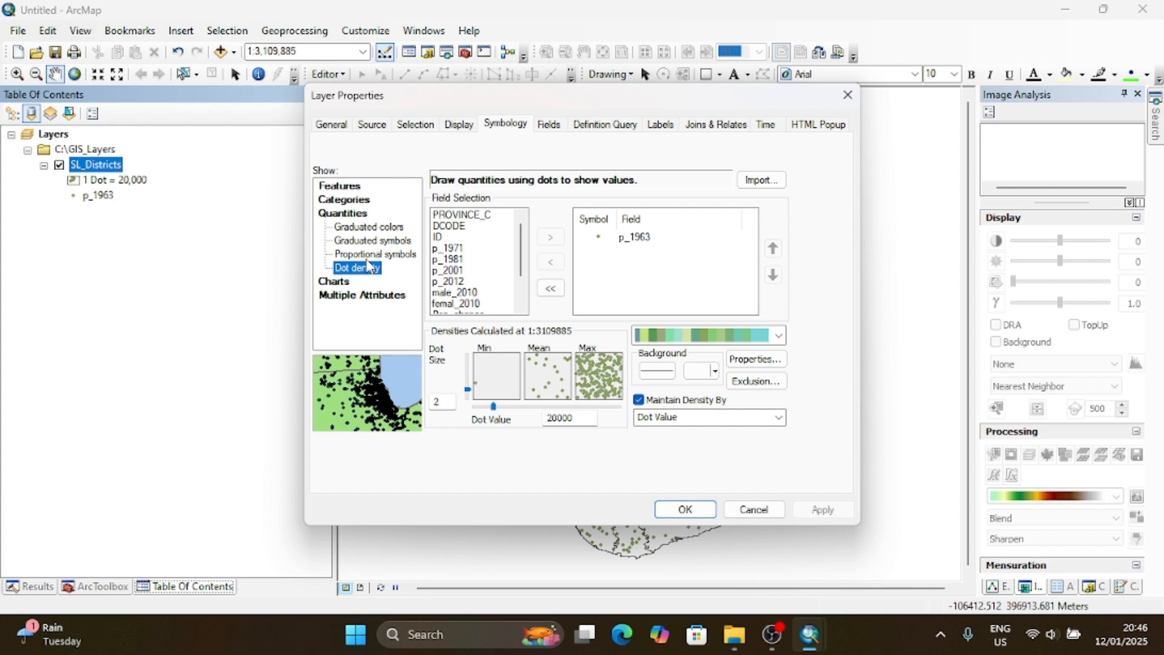
{"action": "left_click", "coordinate": [350, 283]}
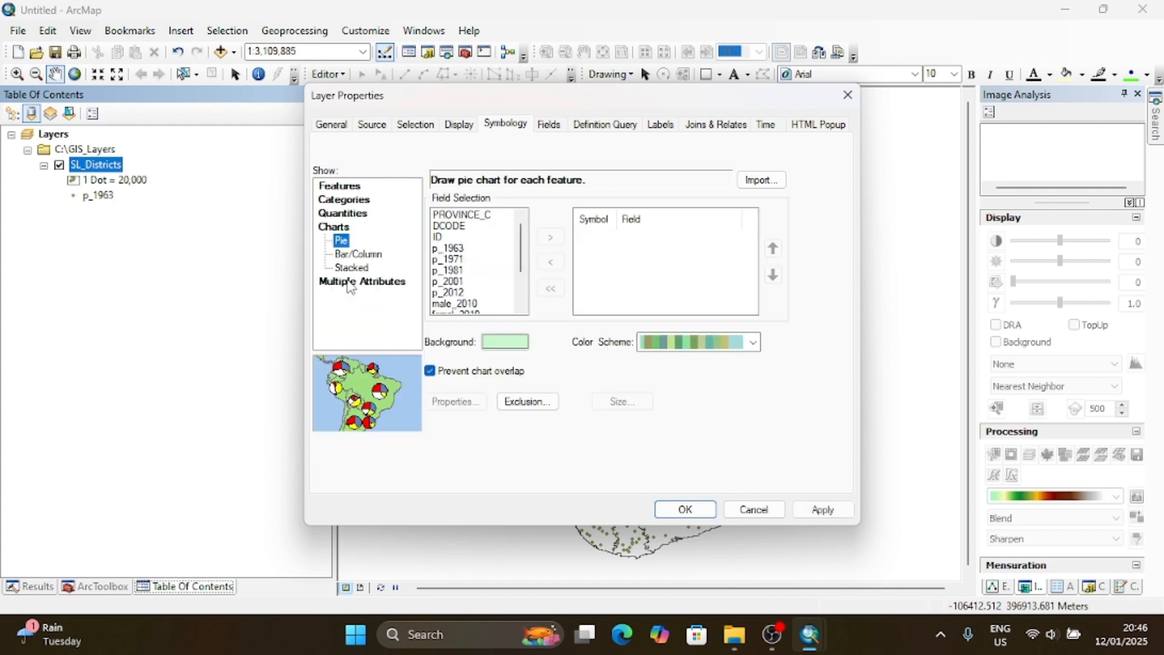
{"action": "left_click", "coordinate": [449, 261]}
{"action": "left_click", "coordinate": [454, 270], "text": "ctrl"}
{"action": "left_click", "coordinate": [458, 250], "text": "ctrl"}
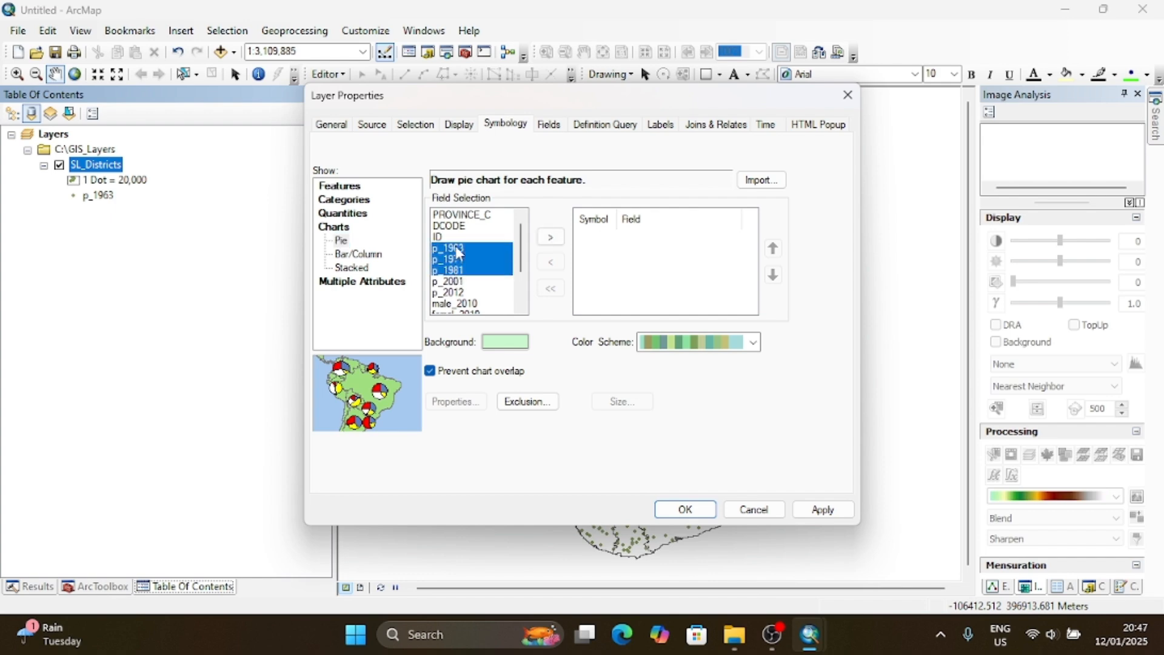
{"action": "left_click", "coordinate": [549, 238]}
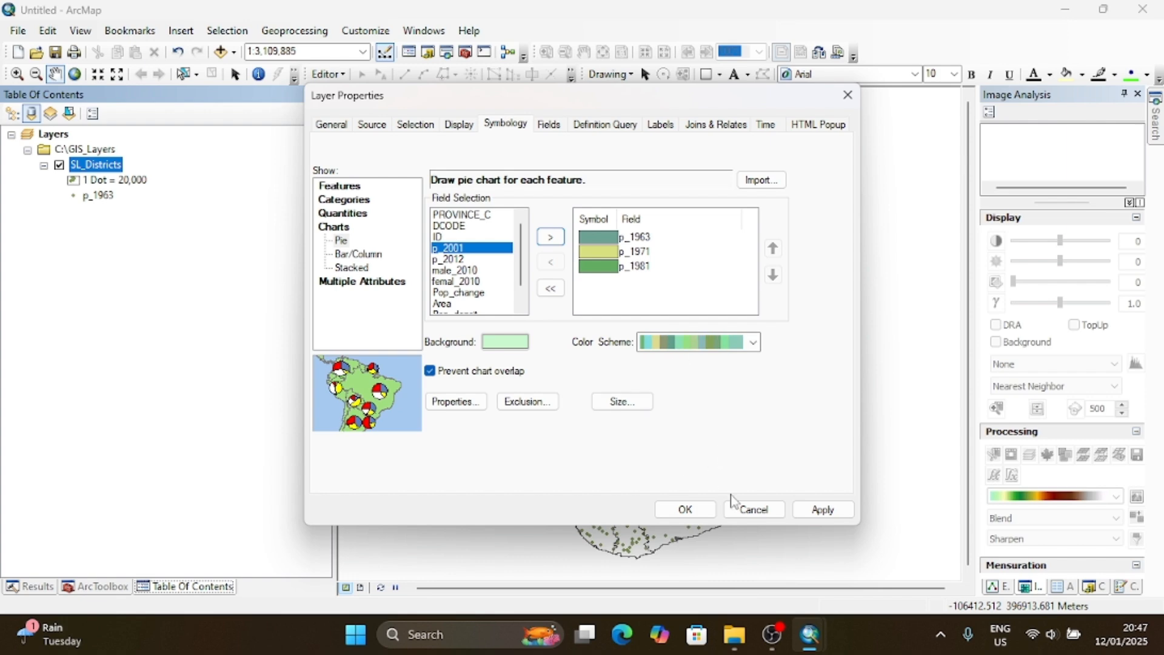
{"action": "left_click", "coordinate": [798, 512]}
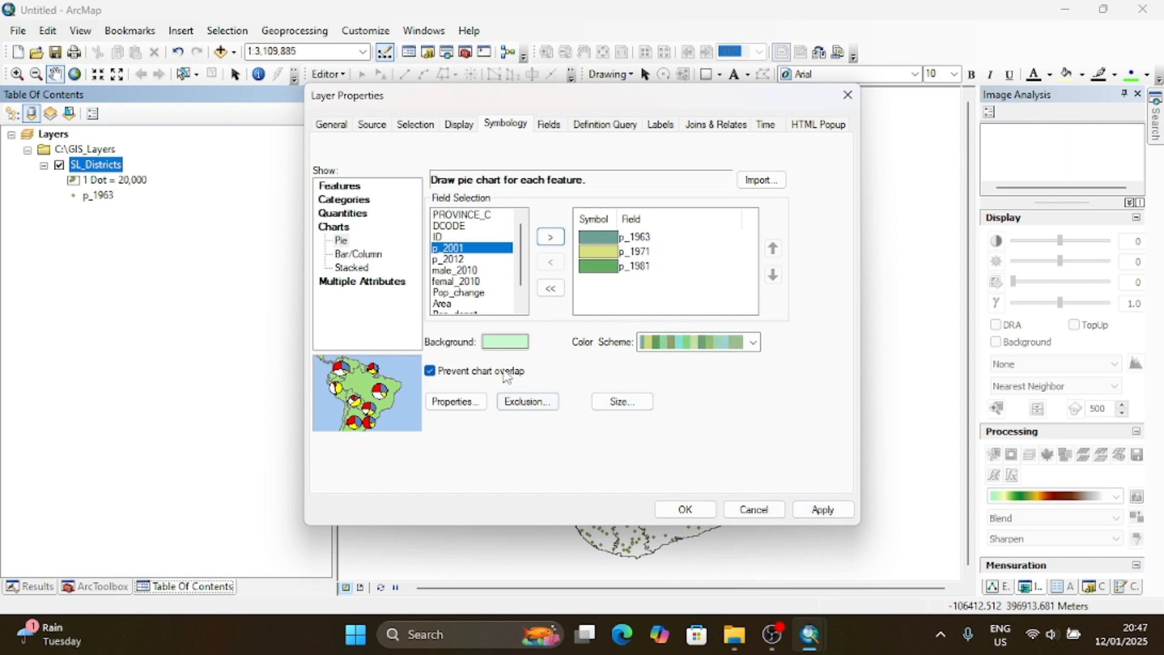
{"action": "left_click", "coordinate": [679, 509]}
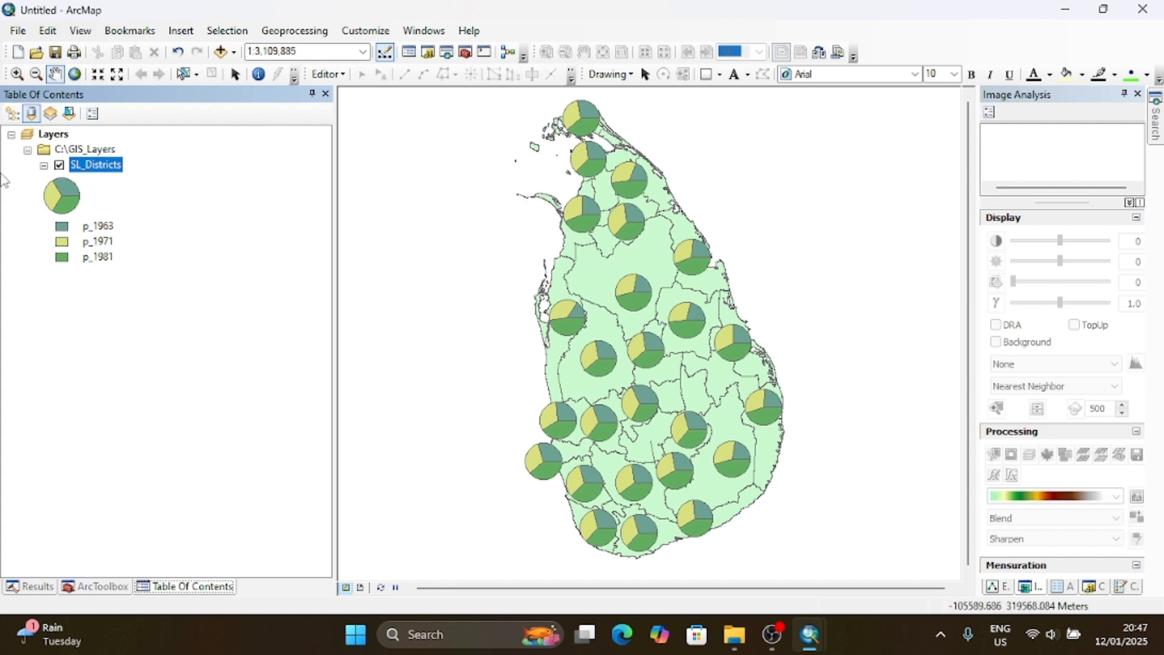
- Clear the pie chart fields of SL_Districts, add only p_1963 and p_1971, and apply the charts to the map
{"action": "right_click", "coordinate": [87, 174]}
{"action": "left_click", "coordinate": [258, 523]}
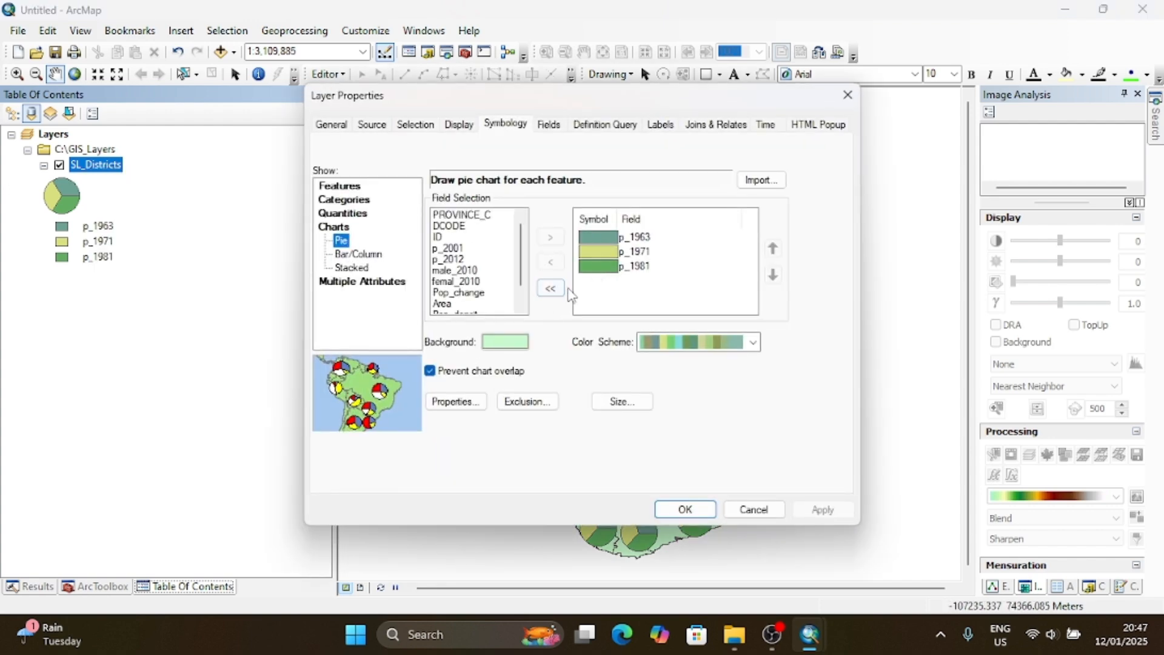
{"action": "left_click", "coordinate": [628, 267]}
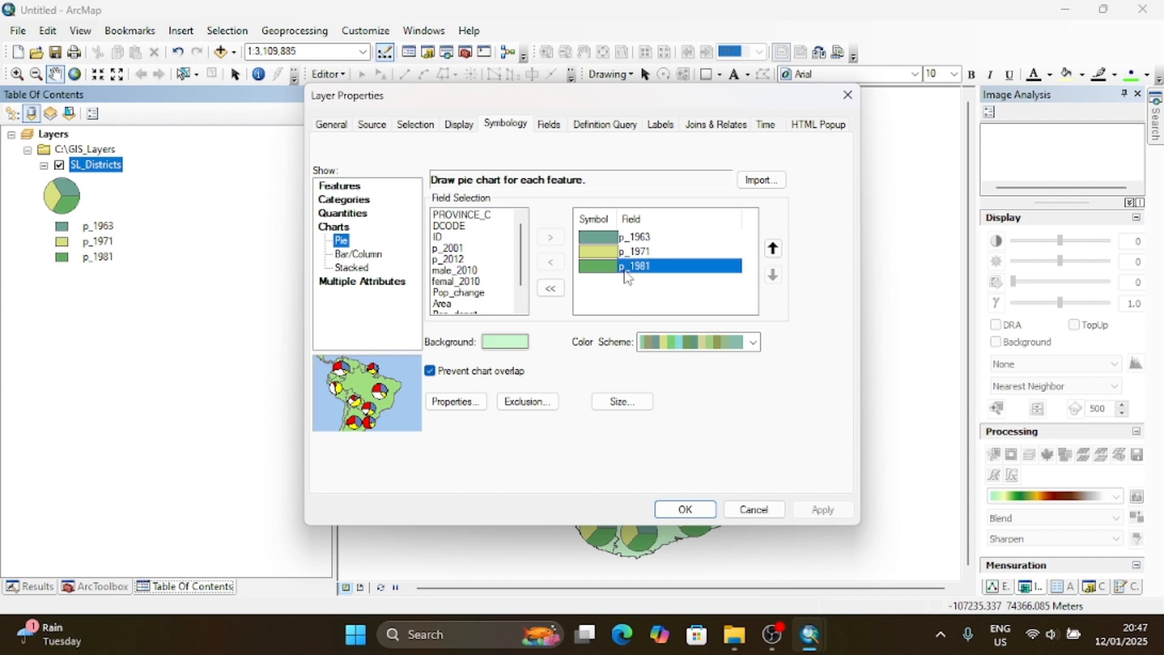
{"action": "left_click", "coordinate": [550, 288]}
{"action": "left_click", "coordinate": [471, 250]}
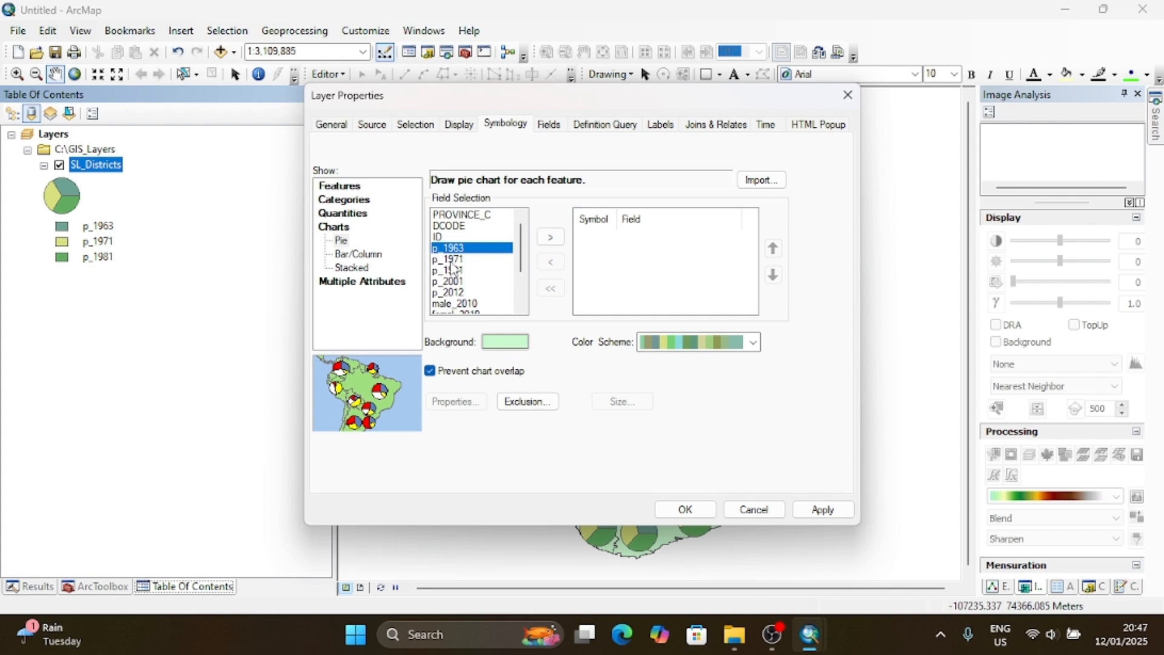
{"action": "left_click", "coordinate": [452, 260], "text": "shift"}
{"action": "left_click", "coordinate": [550, 237]}
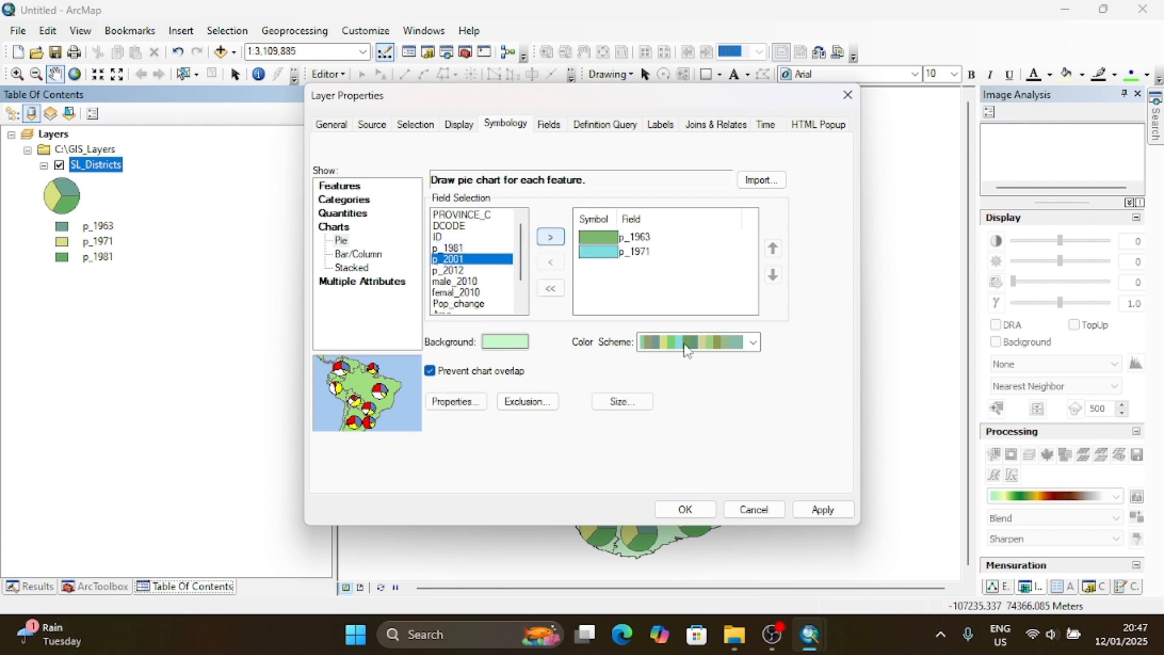
{"action": "left_click", "coordinate": [713, 511]}
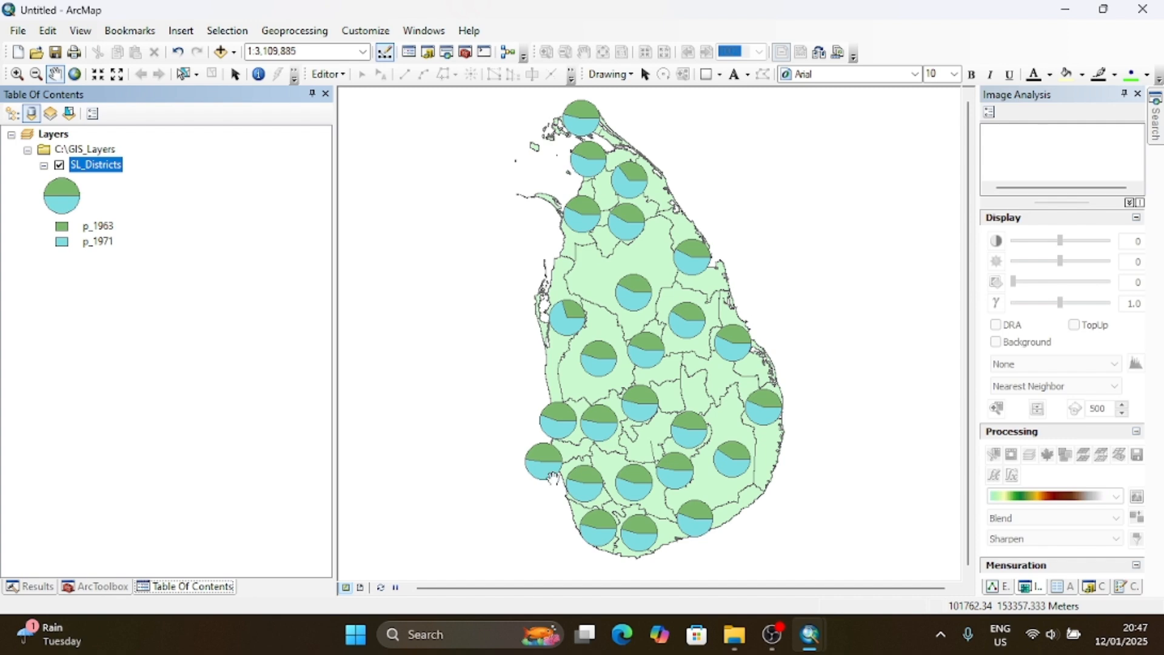
- Switch the SL_Districts charts to bar/column using the p_1963 and p_1971 fields and apply them to the map
{"action": "right_click", "coordinate": [110, 164]}
{"action": "left_click", "coordinate": [249, 517]}
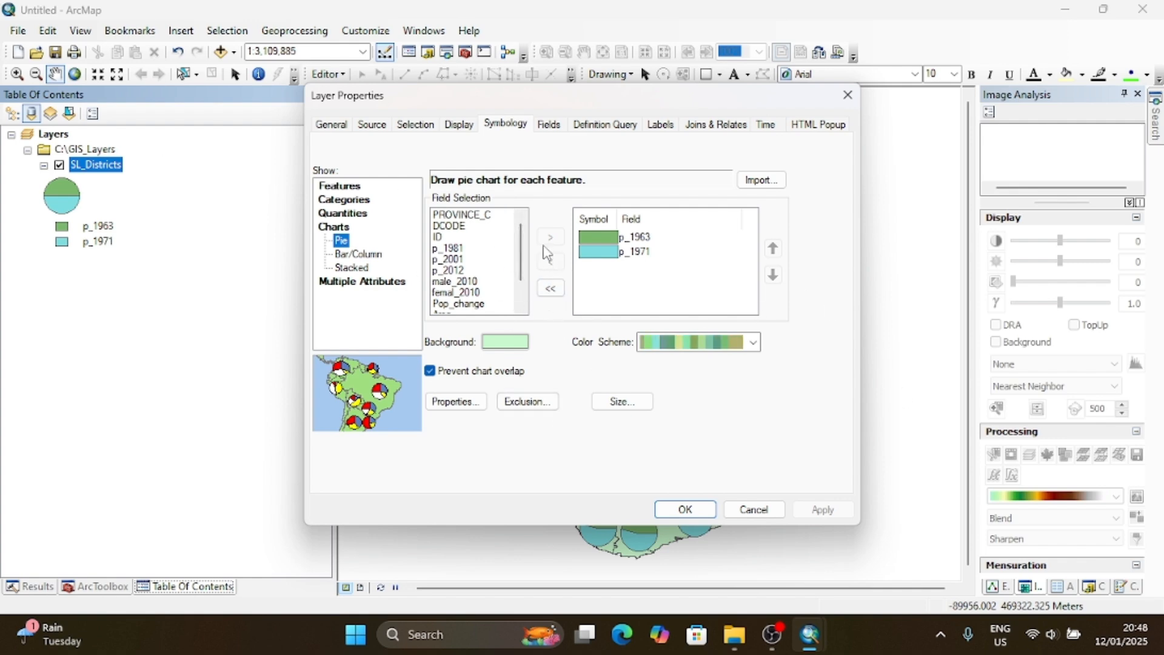
{"action": "left_click", "coordinate": [556, 289]}
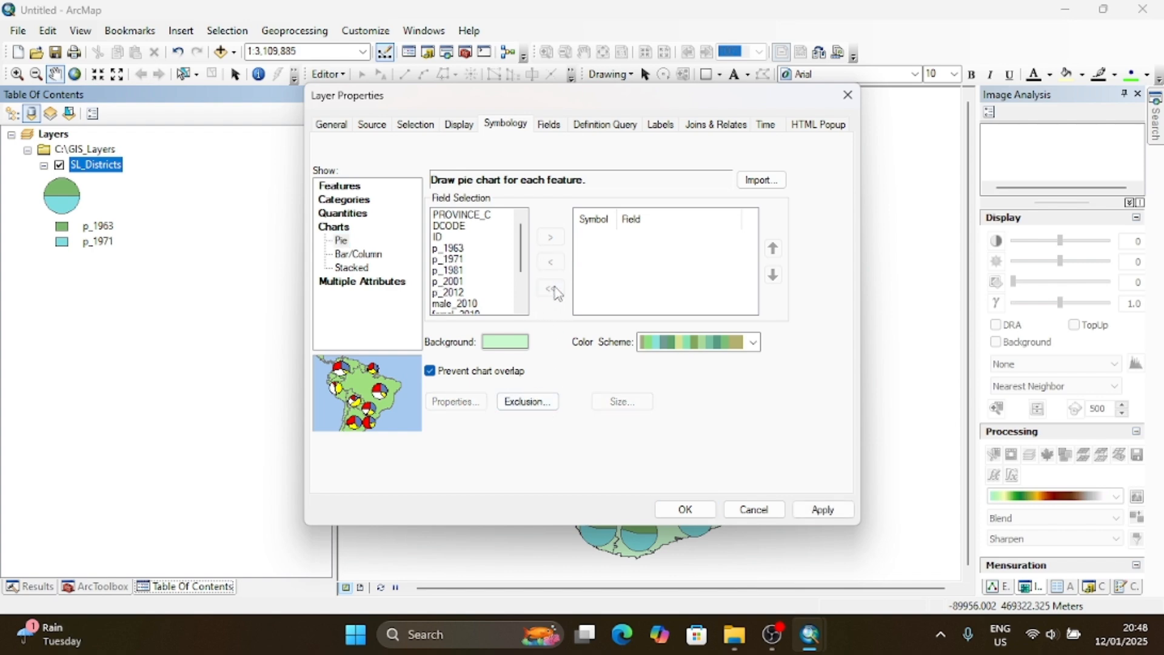
{"action": "left_click", "coordinate": [350, 260]}
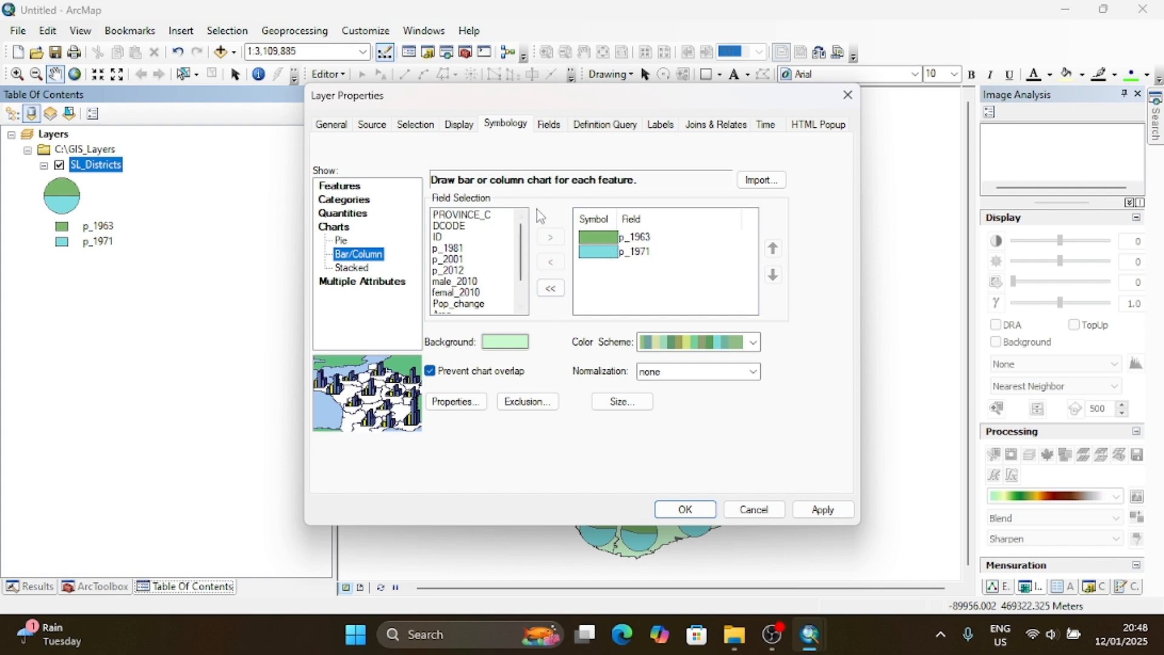
{"action": "left_click", "coordinate": [631, 241]}
{"action": "left_click", "coordinate": [634, 252]}
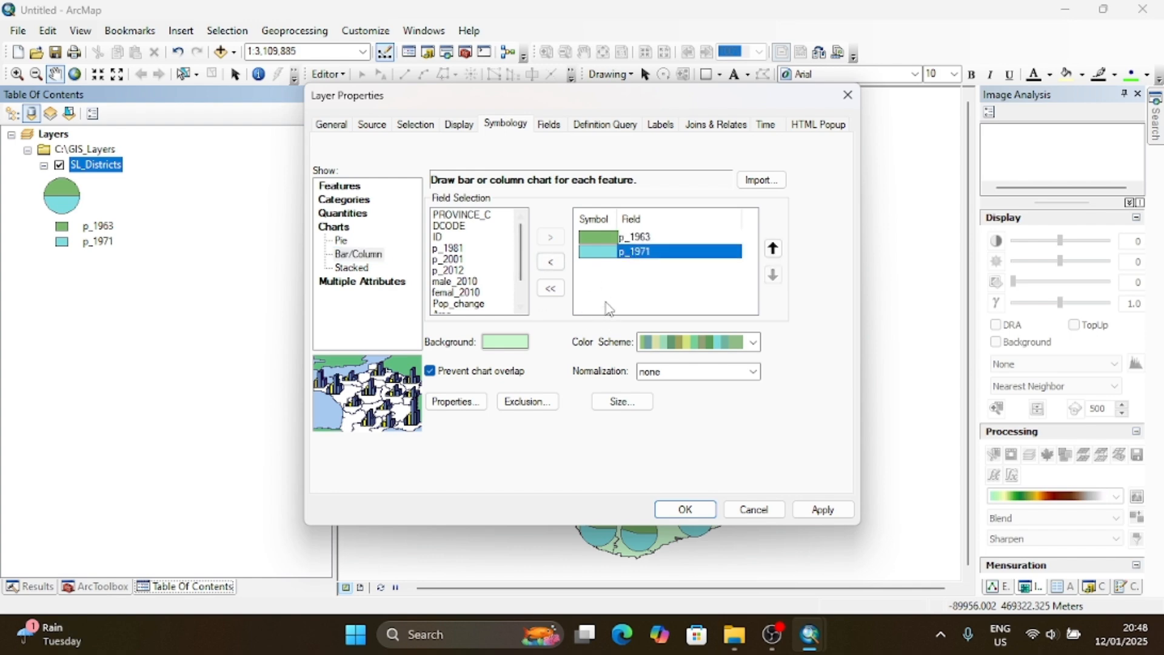
{"action": "left_click", "coordinate": [822, 510]}
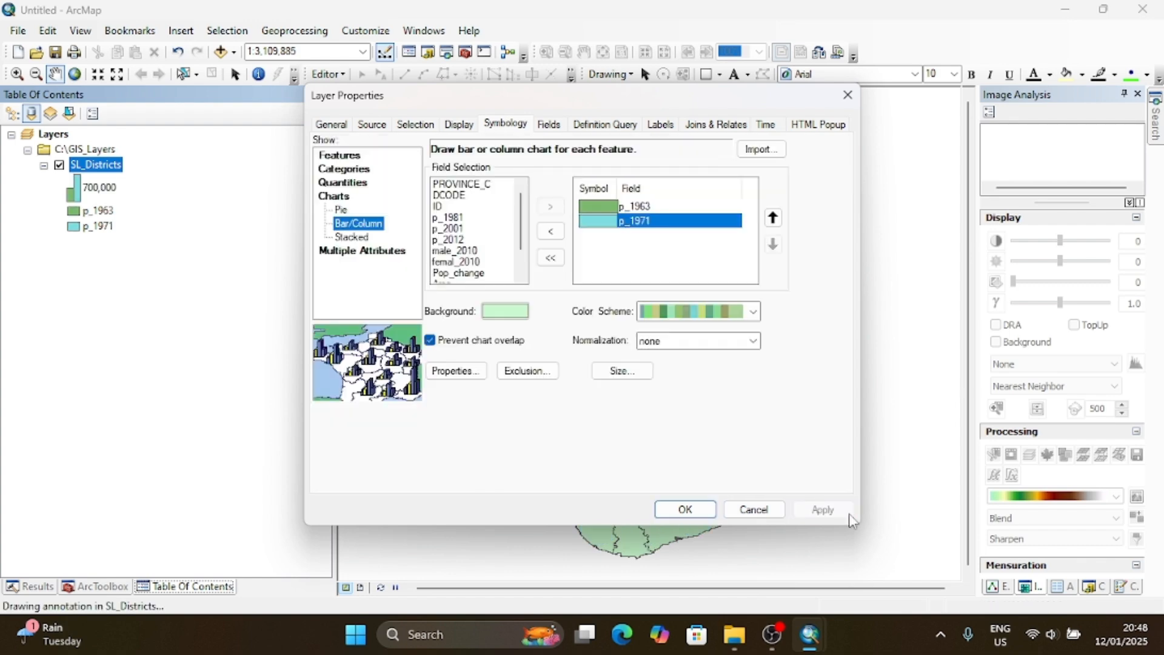
{"action": "left_click", "coordinate": [752, 511]}
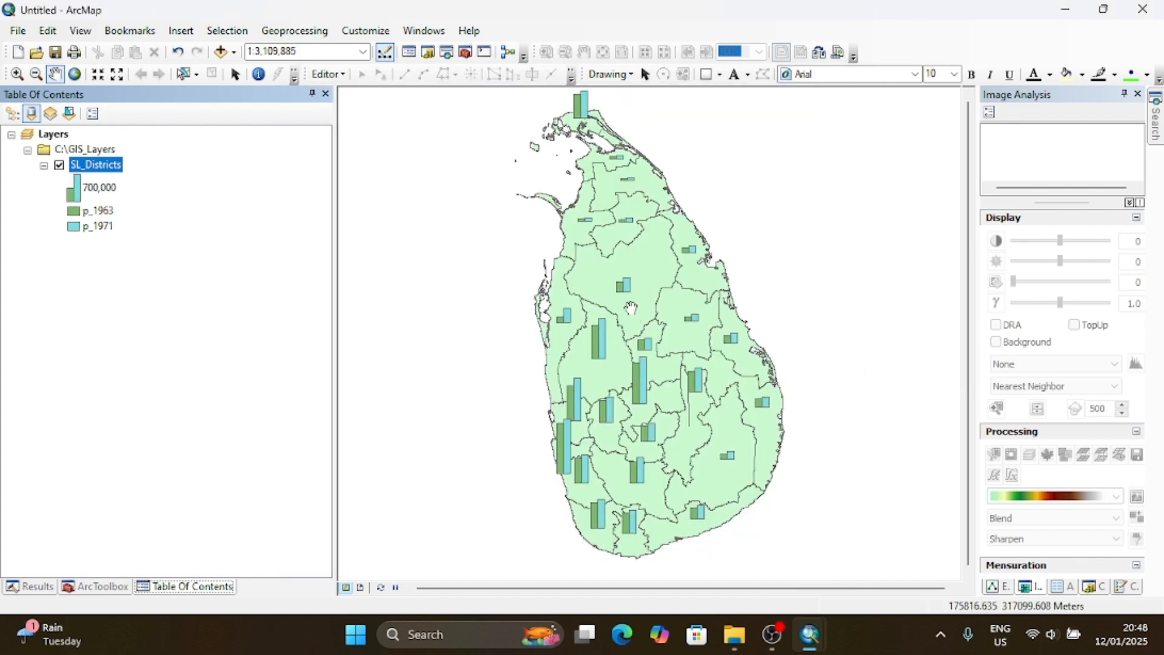
- Replace the bar/column chart fields of SL_Districts with male_2010 and femal_2010 and apply them to the map
{"action": "right_click", "coordinate": [97, 167]}
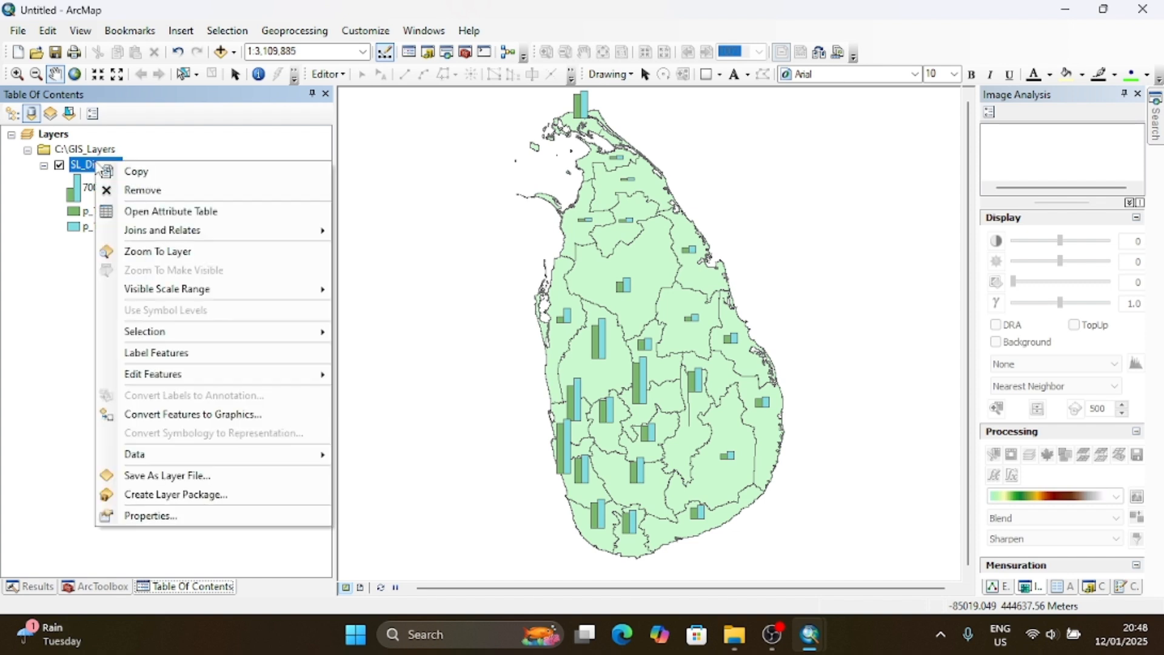
{"action": "left_click", "coordinate": [211, 525]}
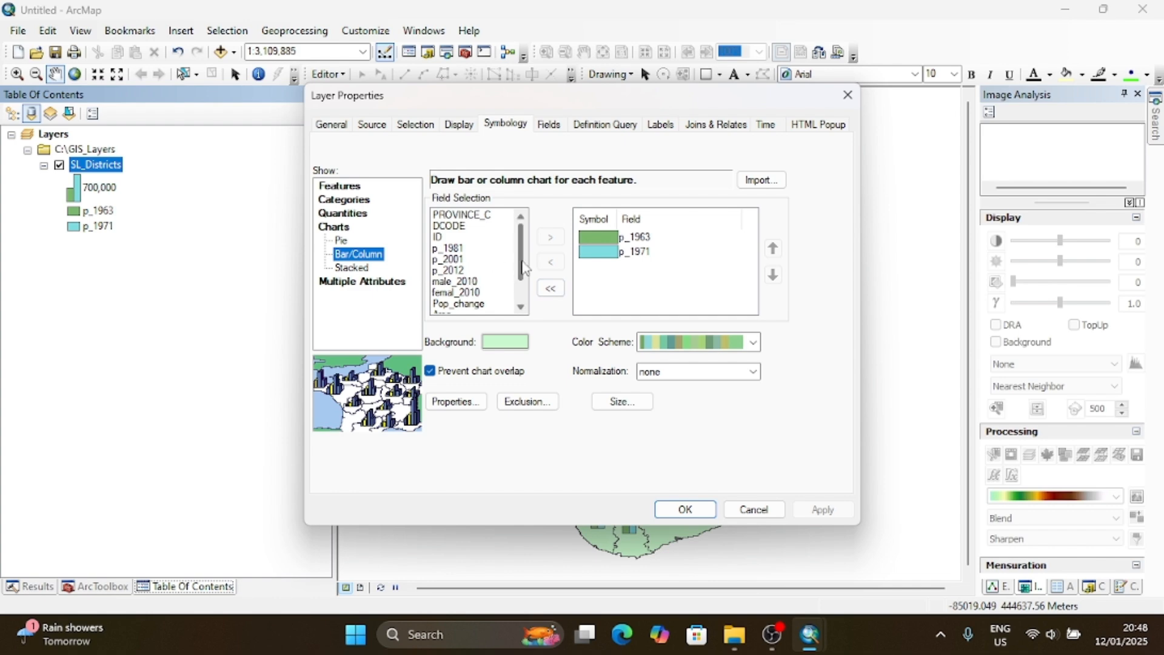
{"action": "scroll", "coordinate": [473, 280], "scroll_direction": "down", "scroll_amount": 1}
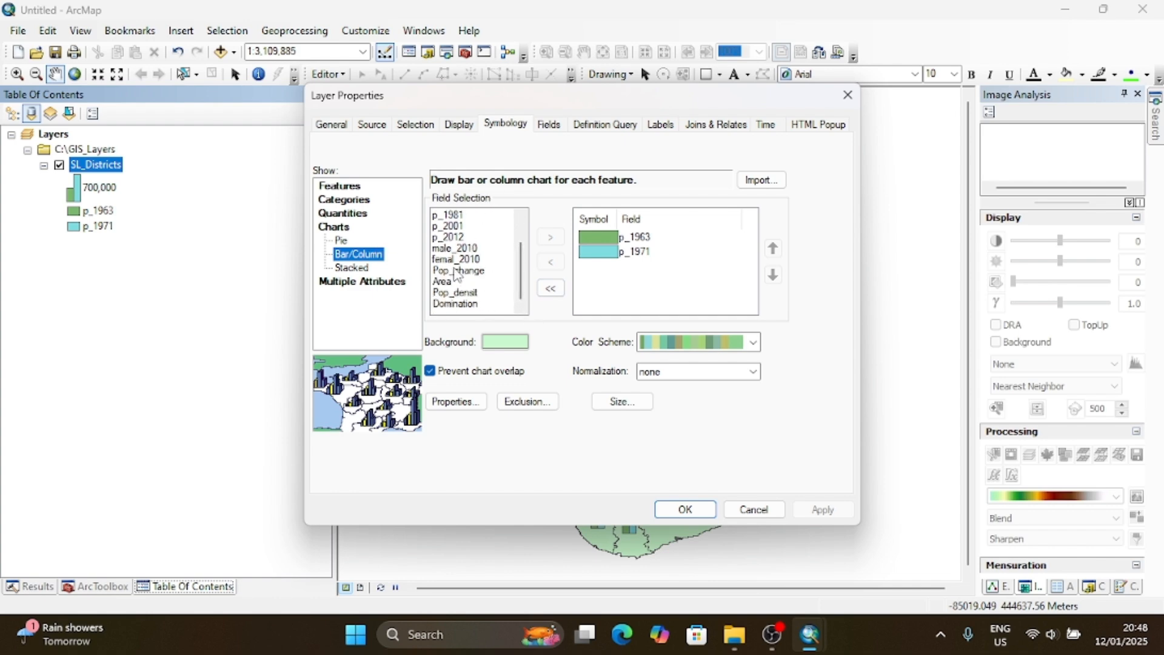
{"action": "left_click", "coordinate": [551, 289]}
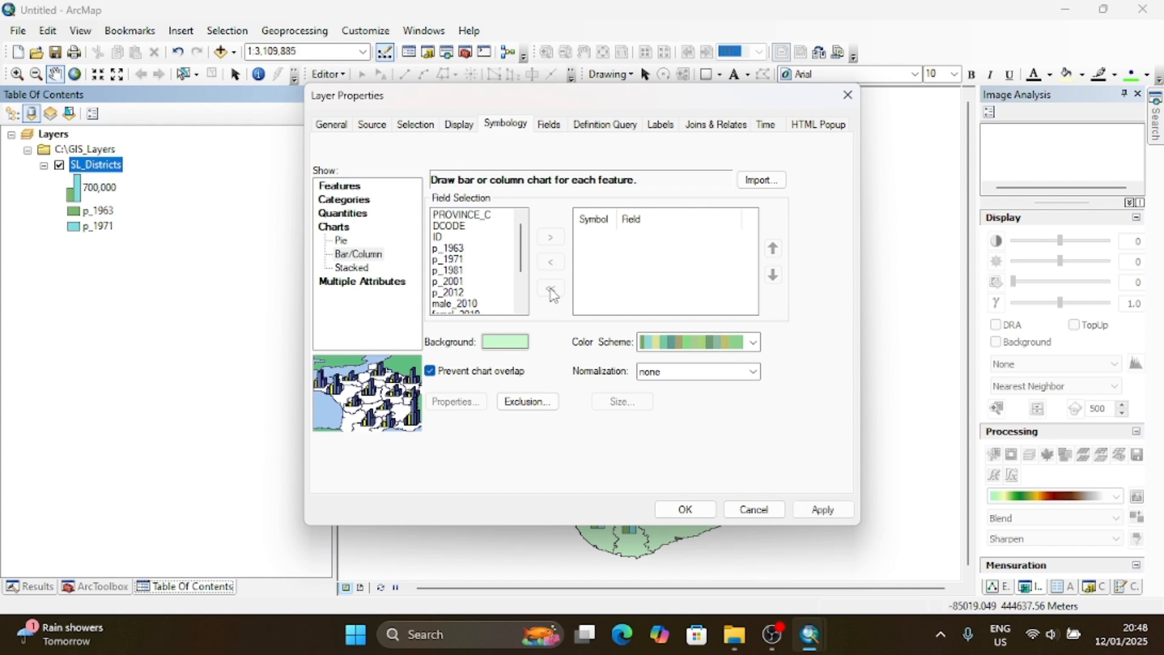
{"action": "scroll", "coordinate": [485, 279], "scroll_direction": "down", "scroll_amount": 2}
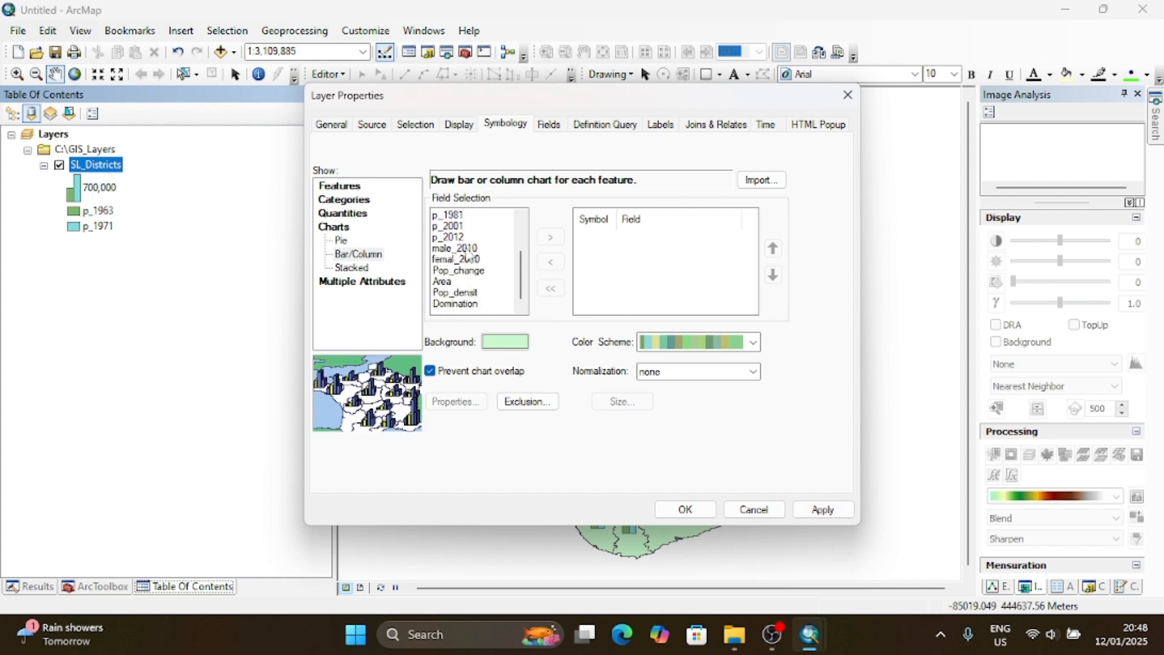
{"action": "left_click", "coordinate": [467, 250]}
{"action": "left_click", "coordinate": [470, 260], "text": "shift"}
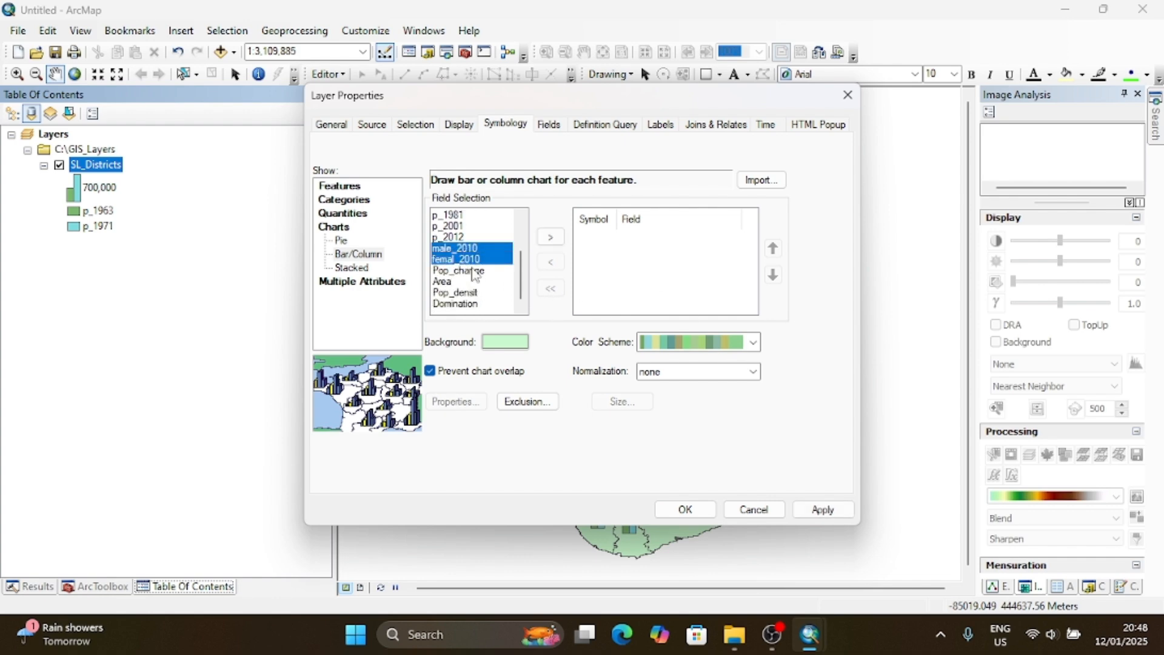
{"action": "left_click", "coordinate": [551, 236]}
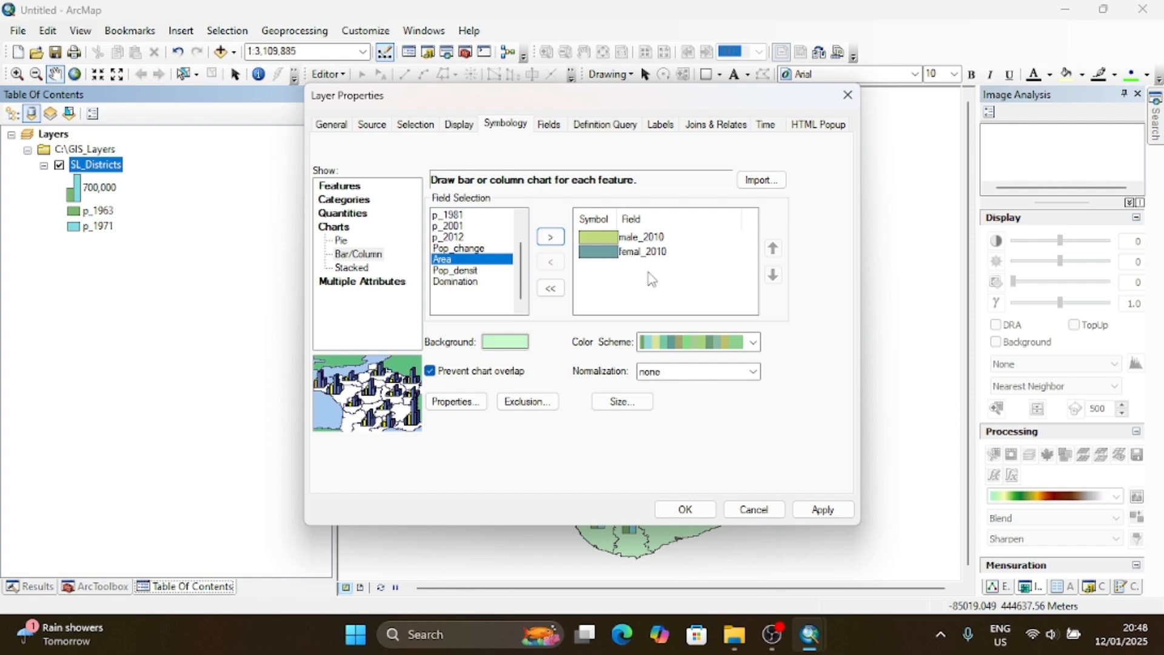
{"action": "left_click", "coordinate": [701, 519]}
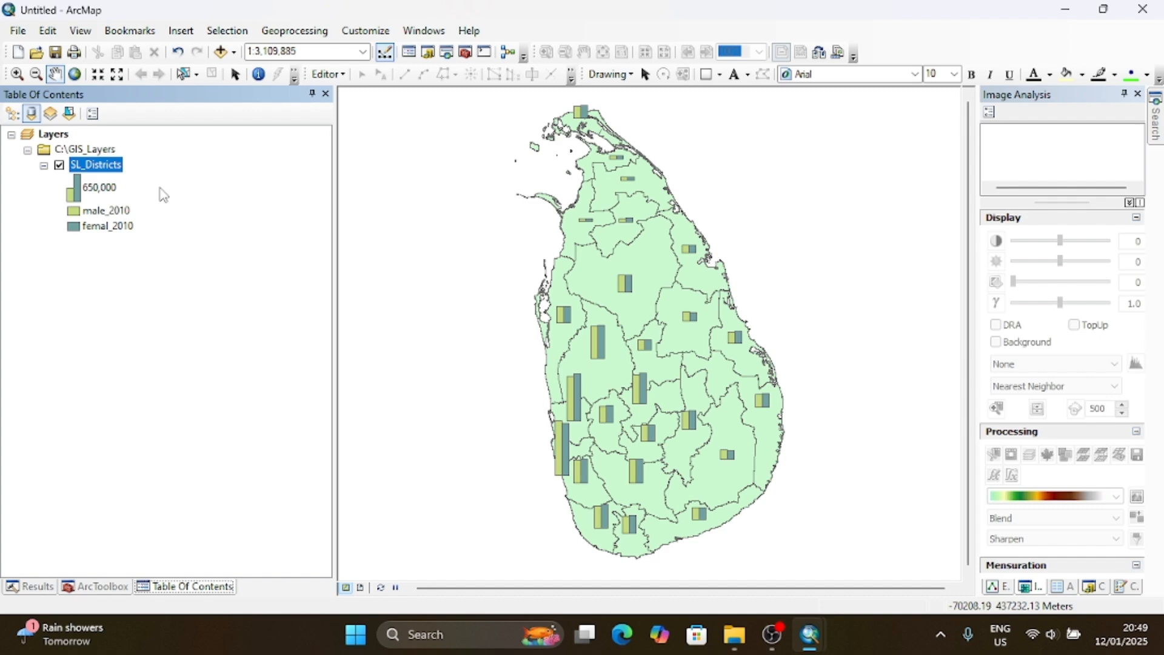
- Change the SL_Districts symbology to stacked charts of male_2010 and femal_2010 and apply it to the map
{"action": "right_click", "coordinate": [84, 164]}
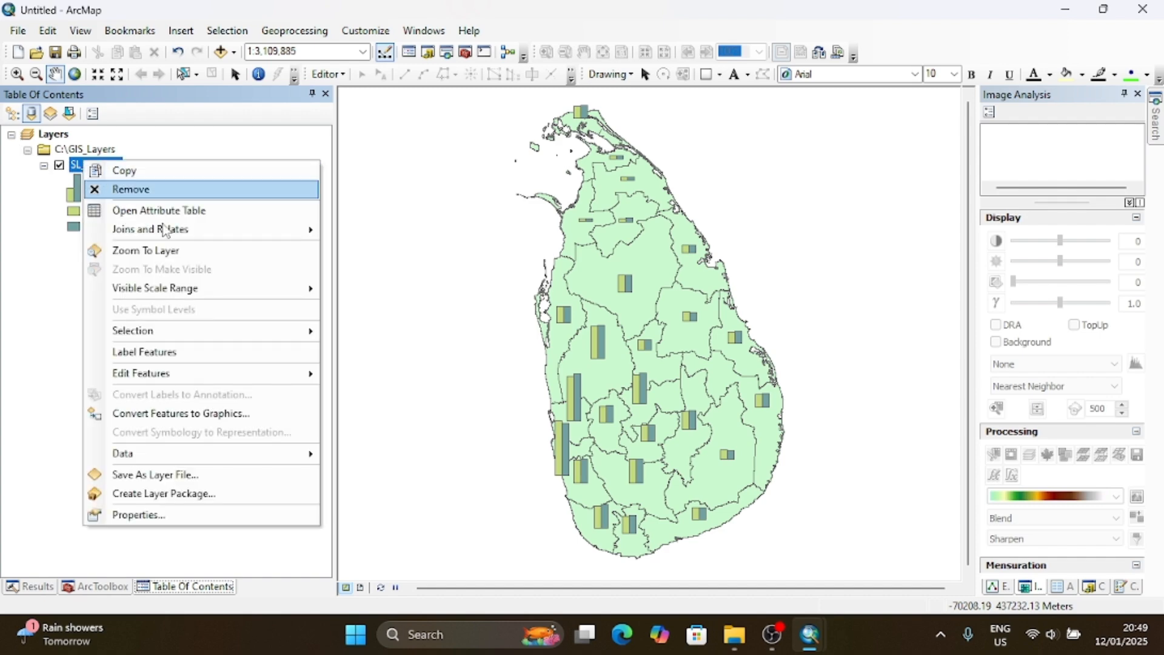
{"action": "left_click", "coordinate": [237, 516]}
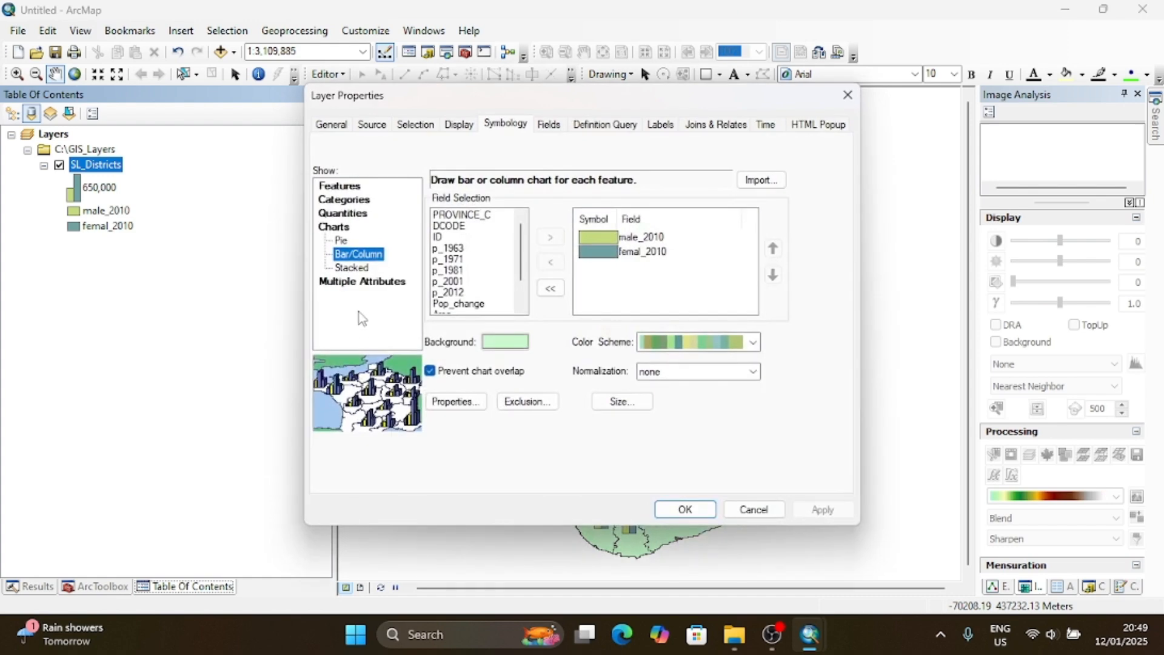
{"action": "left_click", "coordinate": [353, 268]}
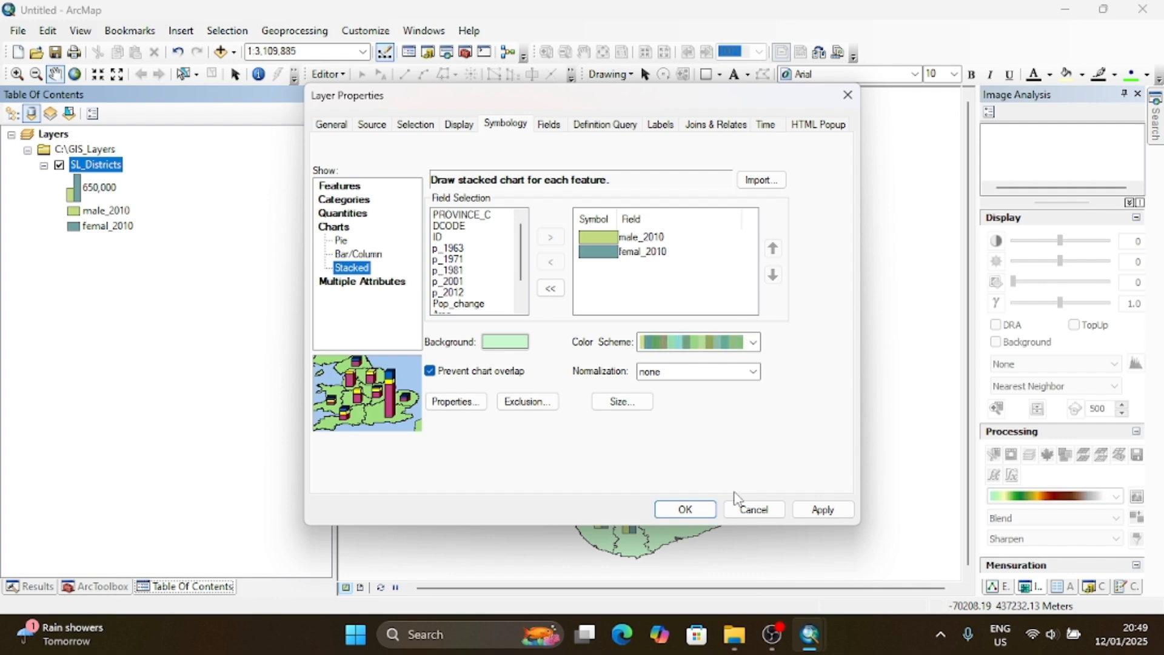
{"action": "left_click", "coordinate": [685, 509]}
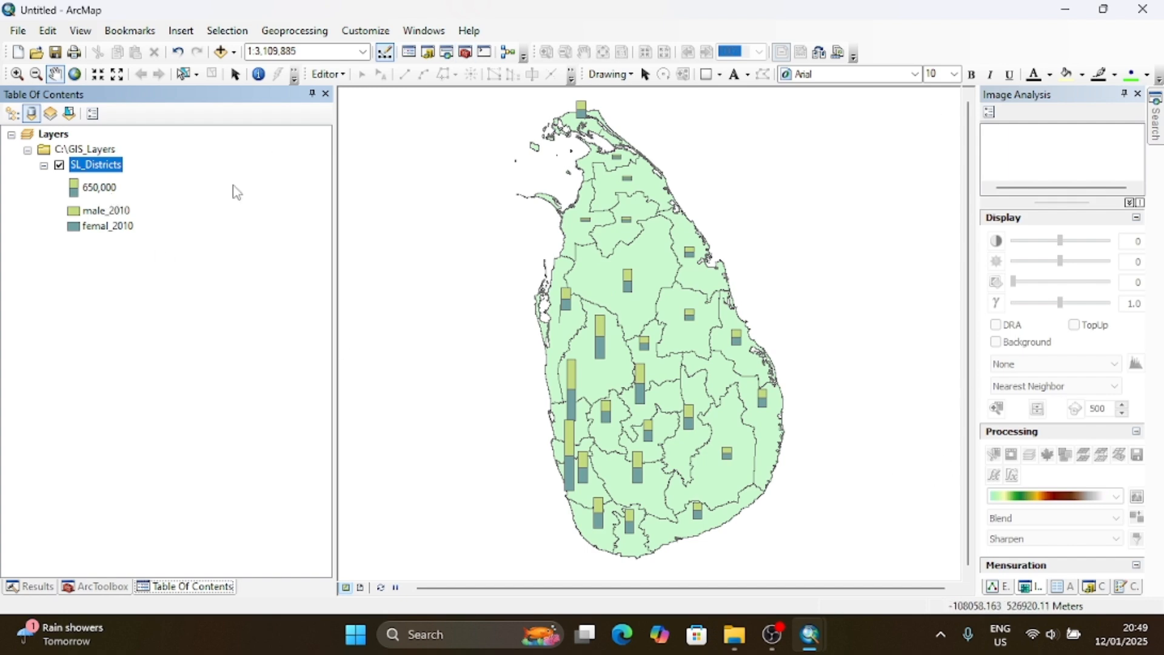
- Review the pie, bar/column and stacked chart options in the SL_Districts symbology and close the layer properties on stacked
{"action": "right_click", "coordinate": [102, 165]}
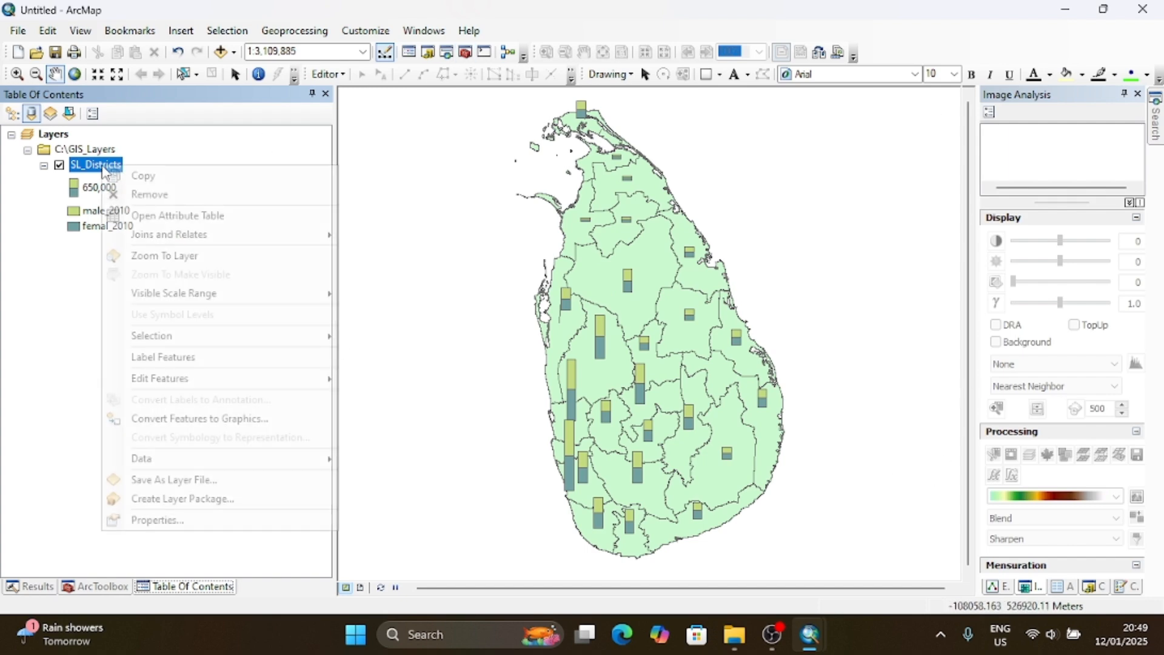
{"action": "left_click", "coordinate": [242, 519]}
{"action": "left_click", "coordinate": [342, 241]}
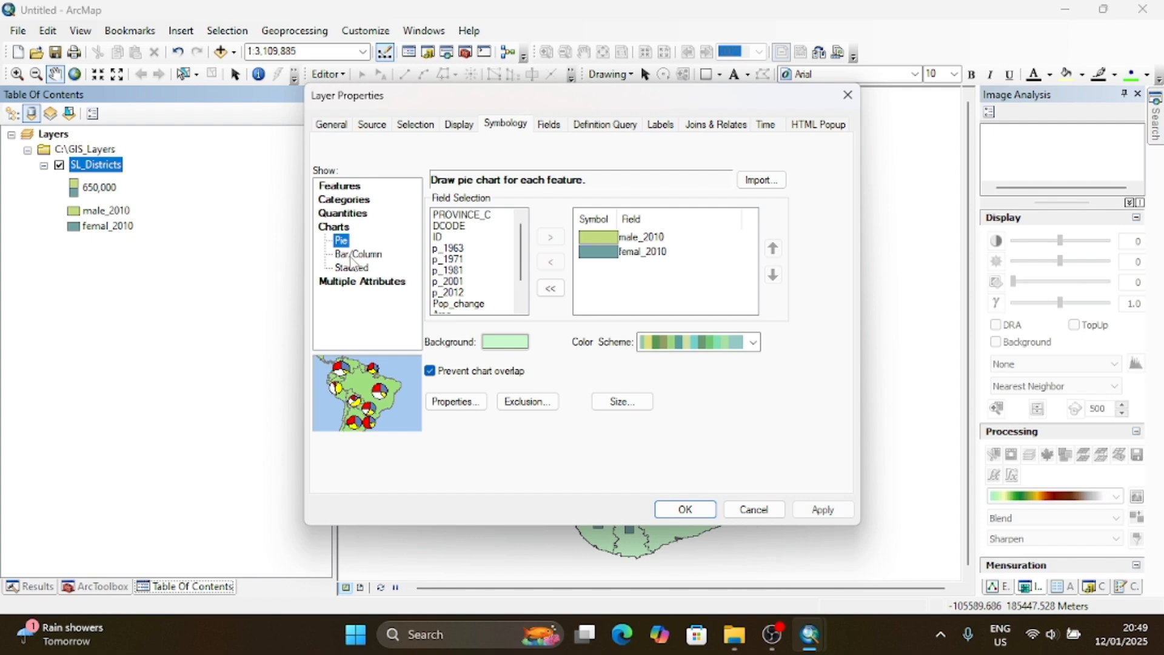
{"action": "left_click", "coordinate": [355, 254]}
{"action": "left_click", "coordinate": [356, 268]}
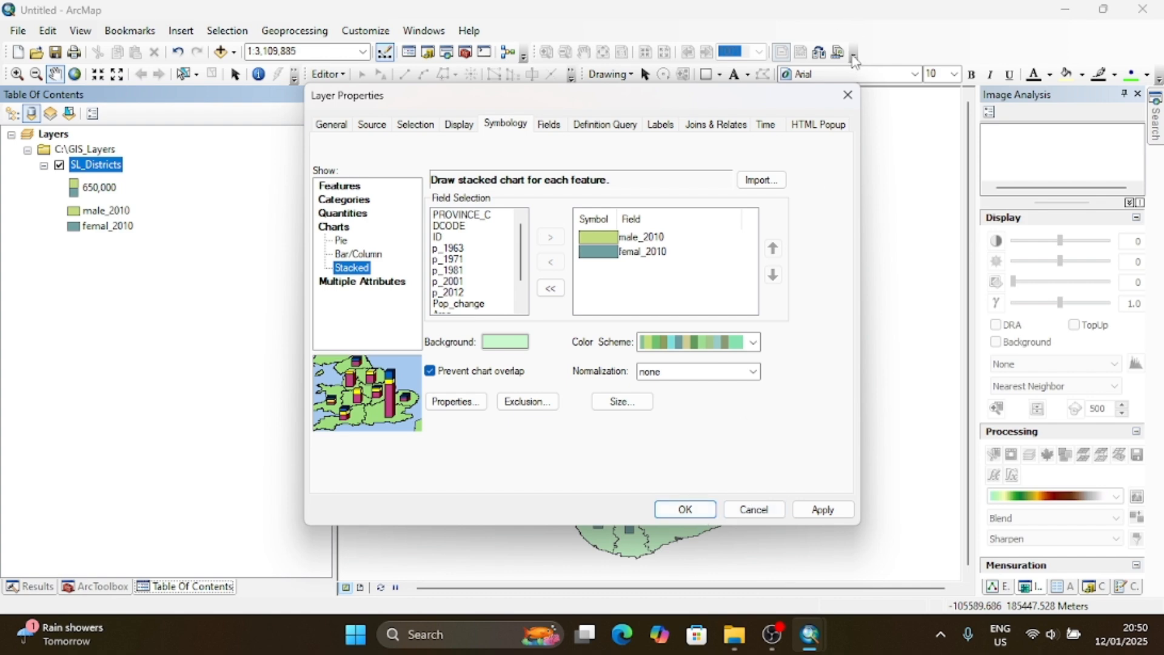
{"action": "key", "text": "Return"}
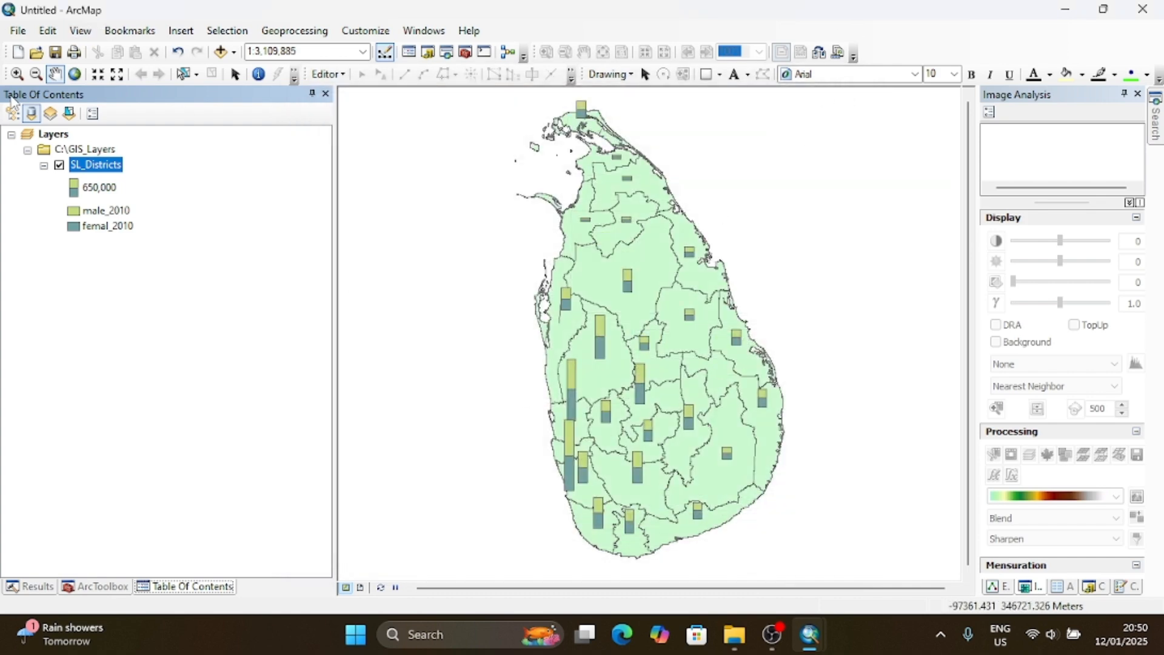